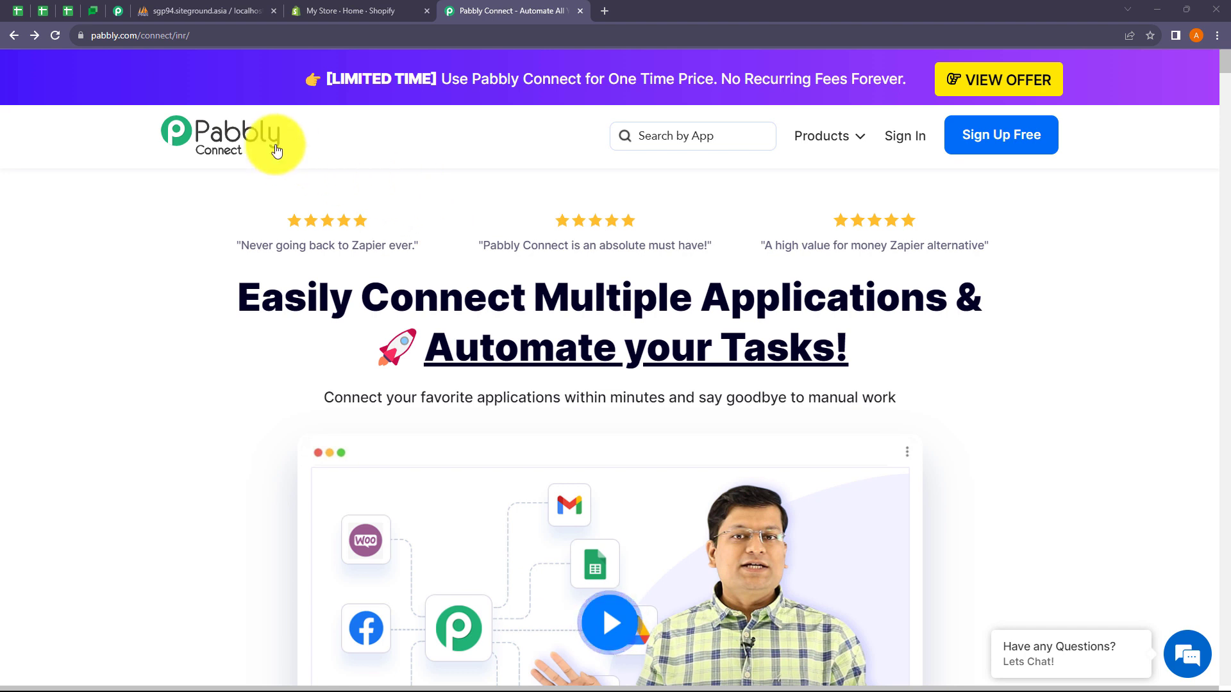
Step: Sign in to the Pabbly account and open Pabbly Connect's dashboard via Access Now
left_click(110, 38)
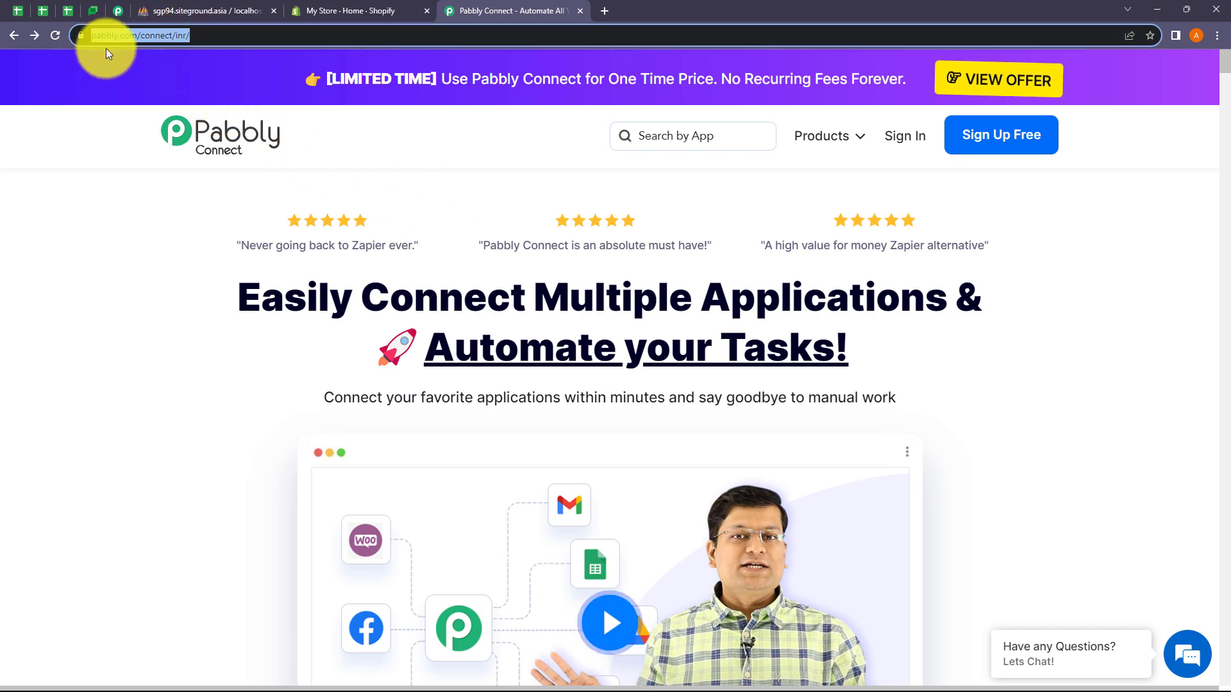
left_click(456, 159)
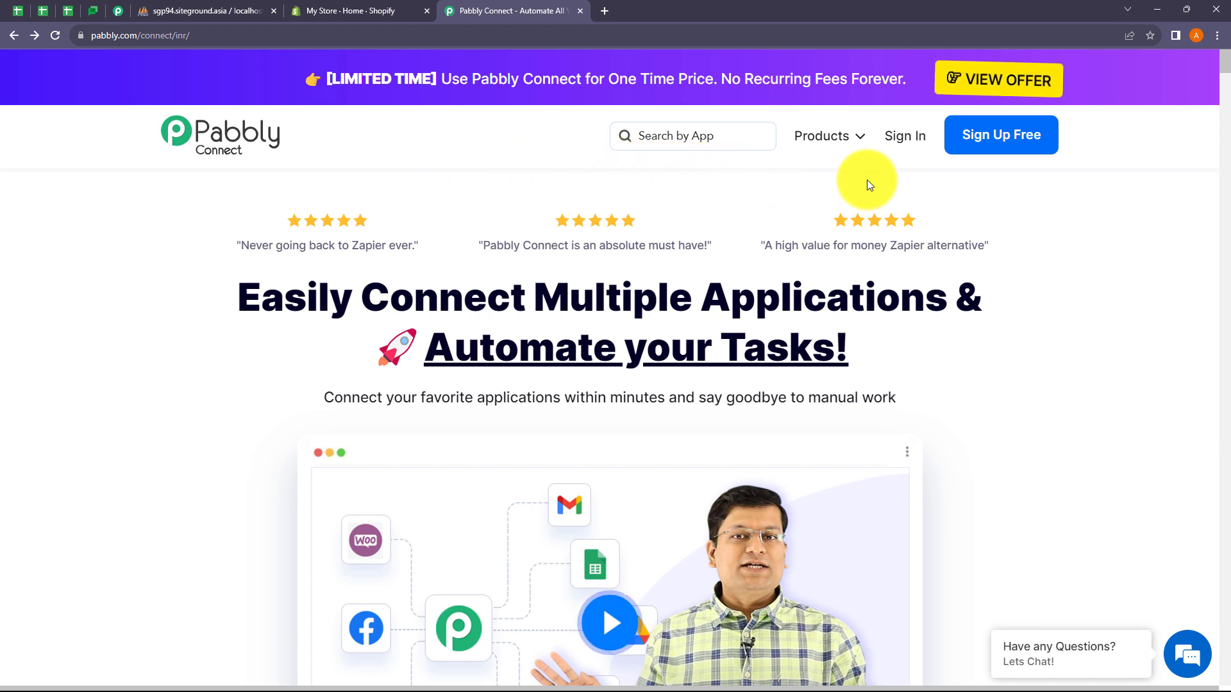
left_click(901, 137)
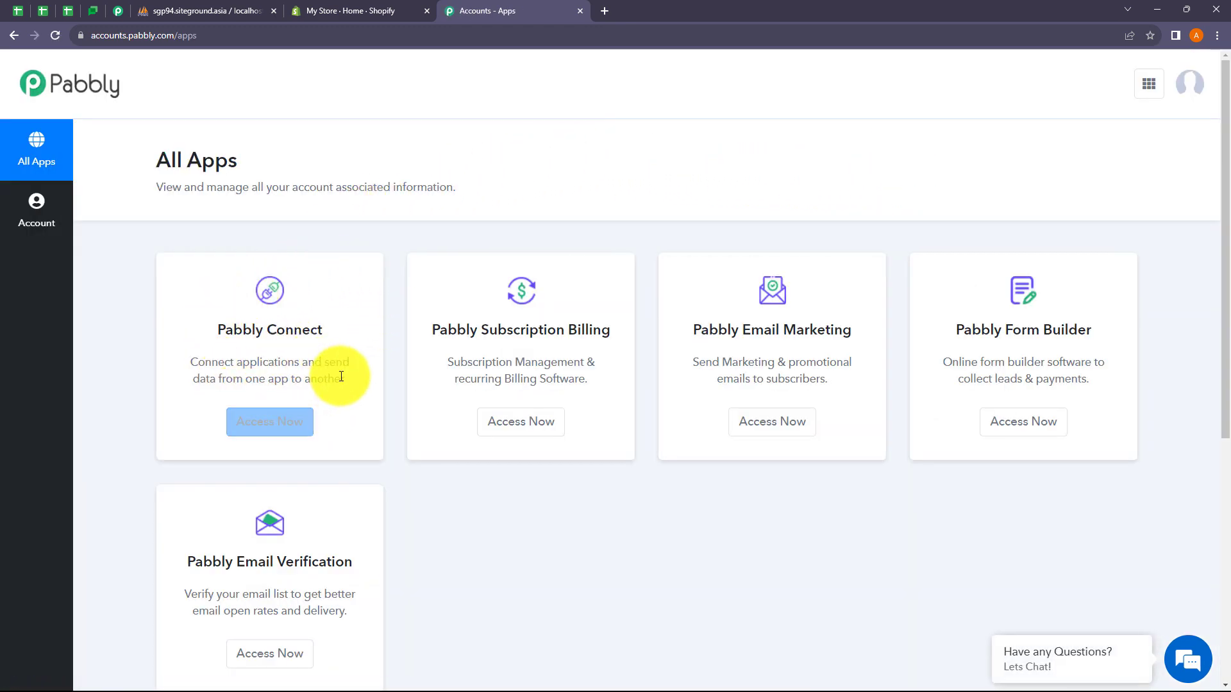
left_click(284, 424)
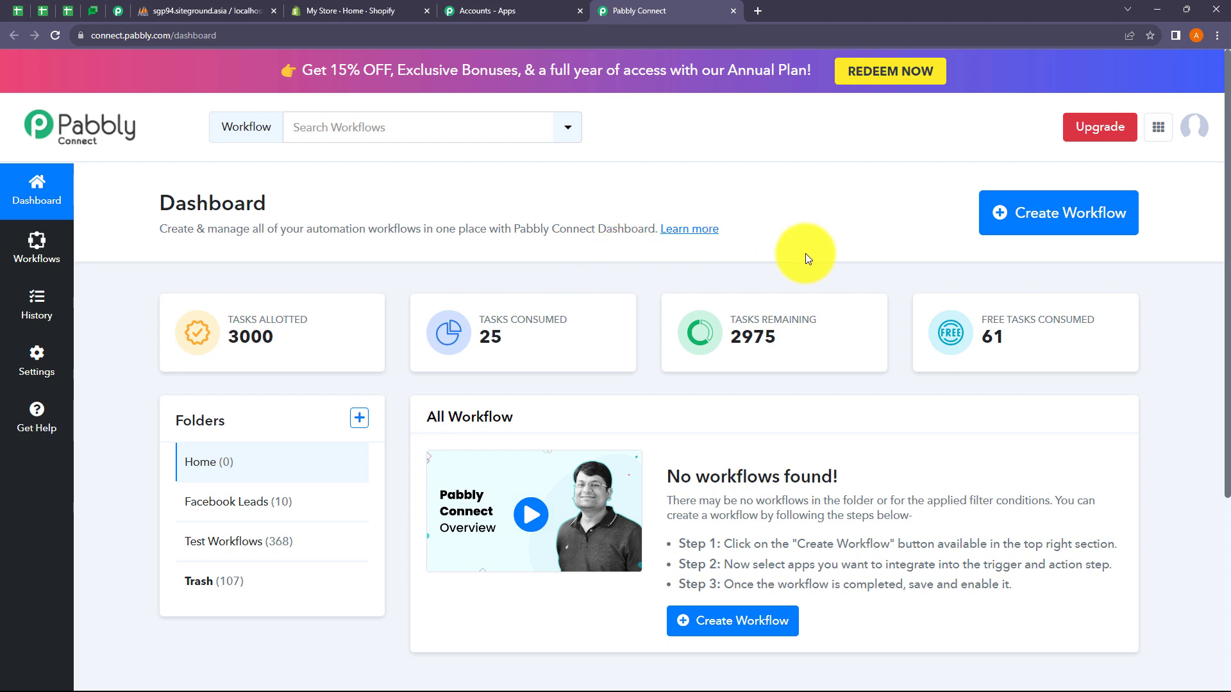
Step: Look over the new-workflow form's folder list and the new-folder form, then close both
left_click(1061, 216)
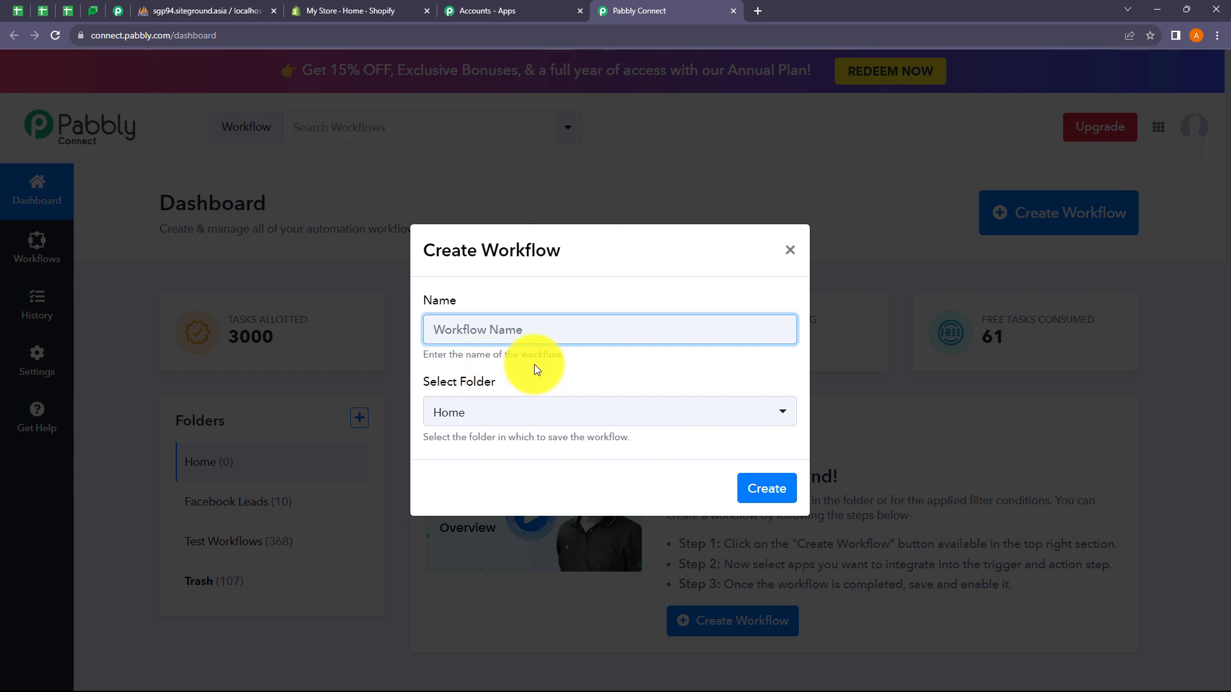
left_click(511, 417)
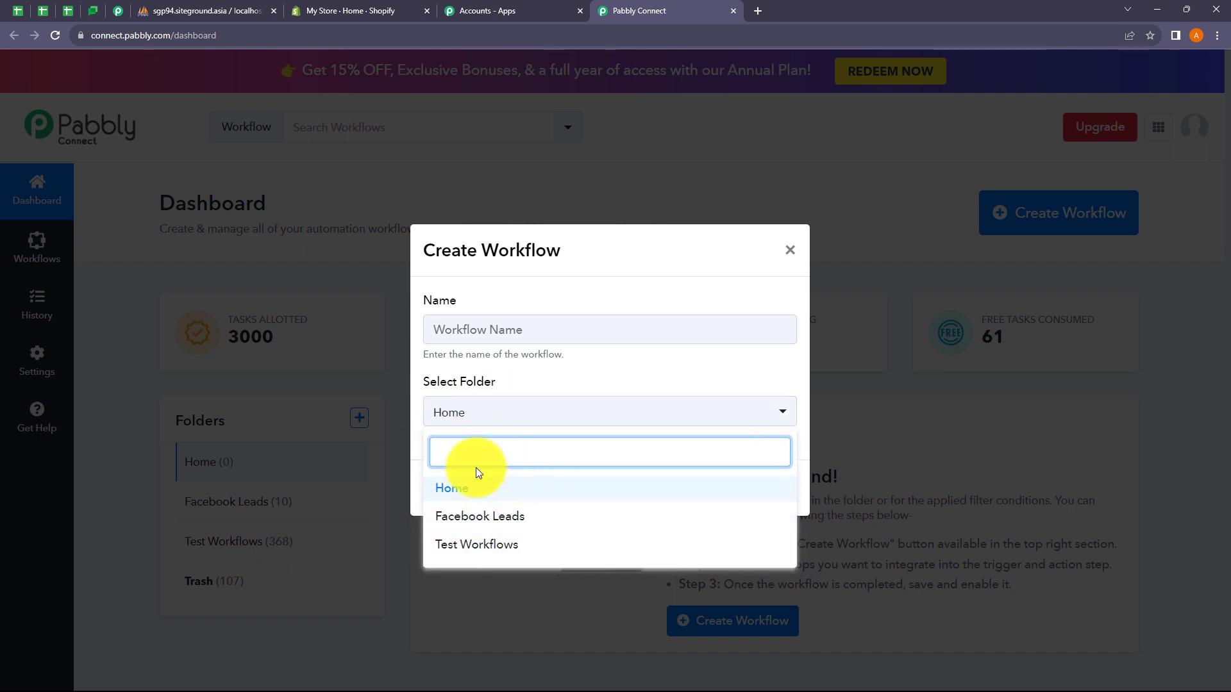
left_click(547, 377)
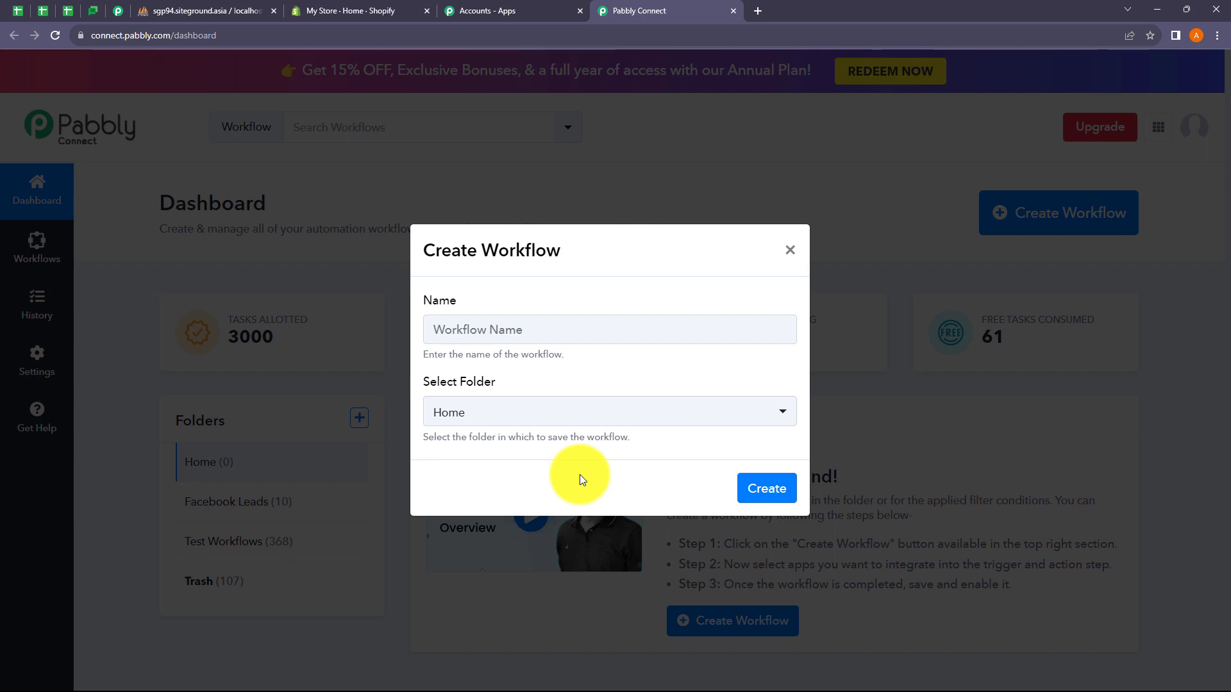
left_click(788, 253)
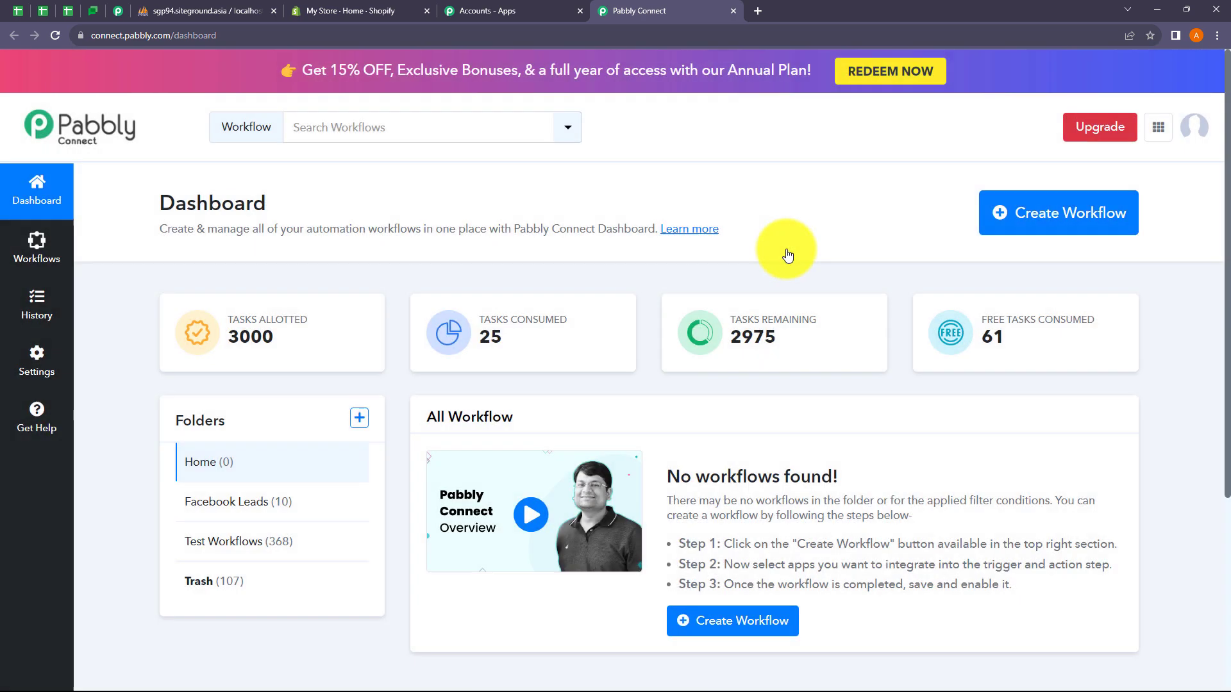
left_click(359, 418)
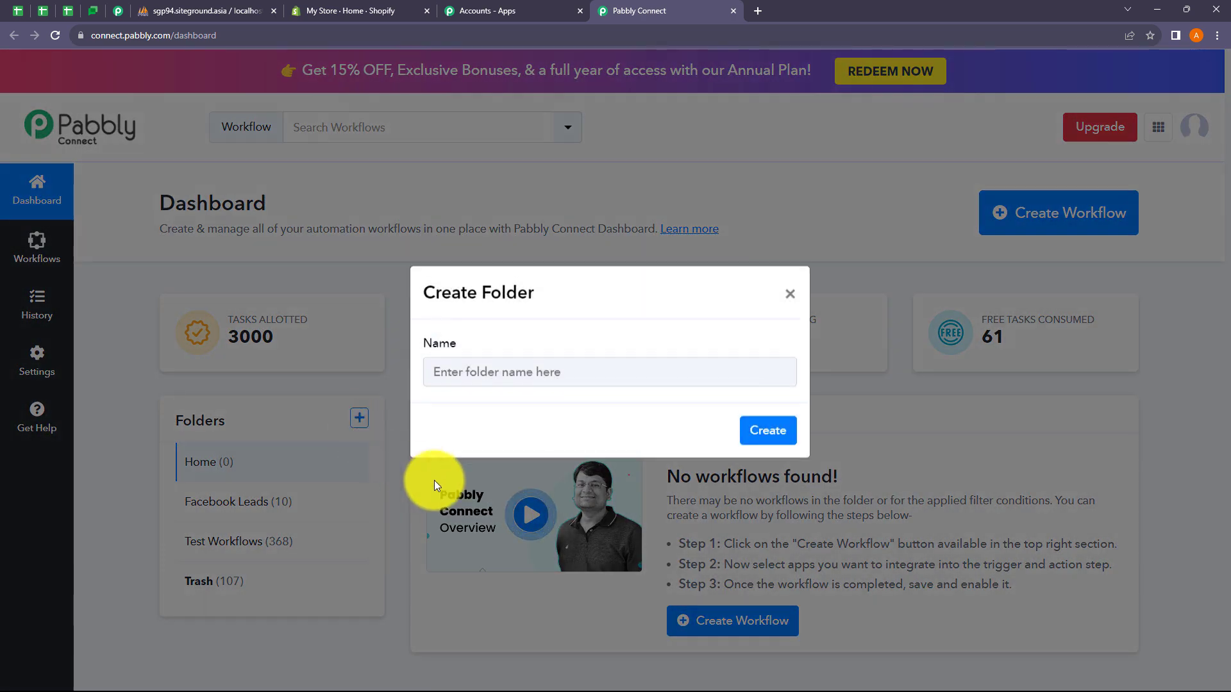
left_click(790, 301)
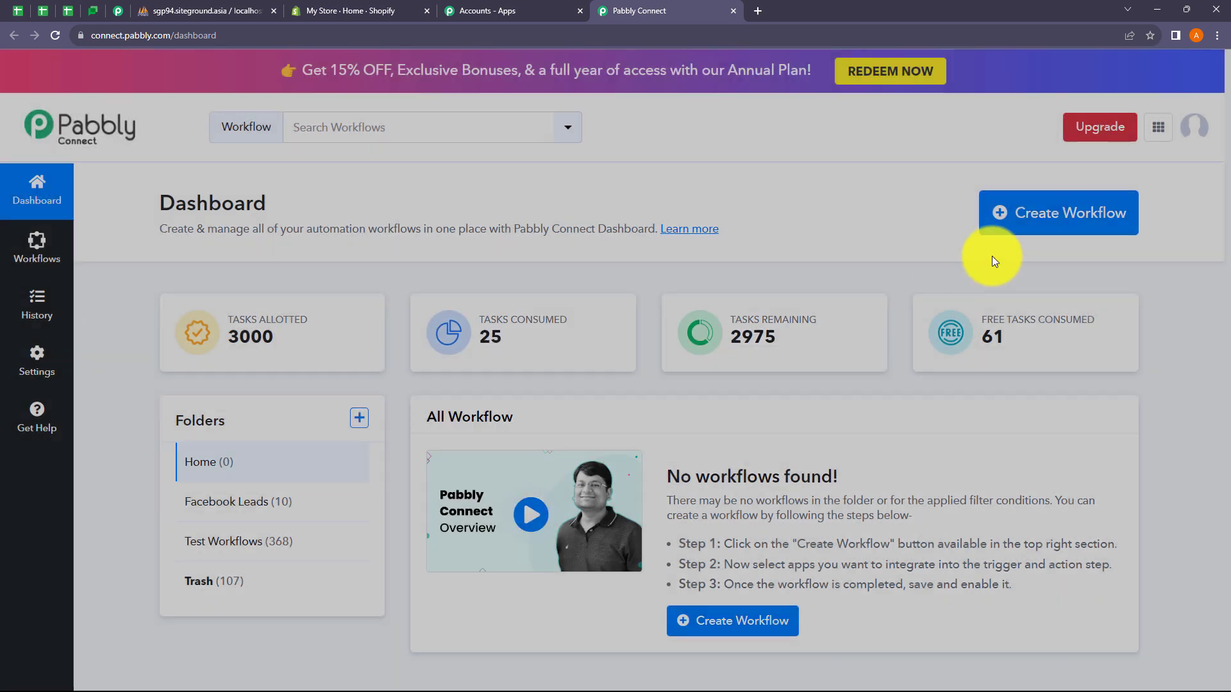
Step: Create workflow 'Add Shopify Order Details in MySQL Database' in the Test Workflows folder
left_click(1026, 224)
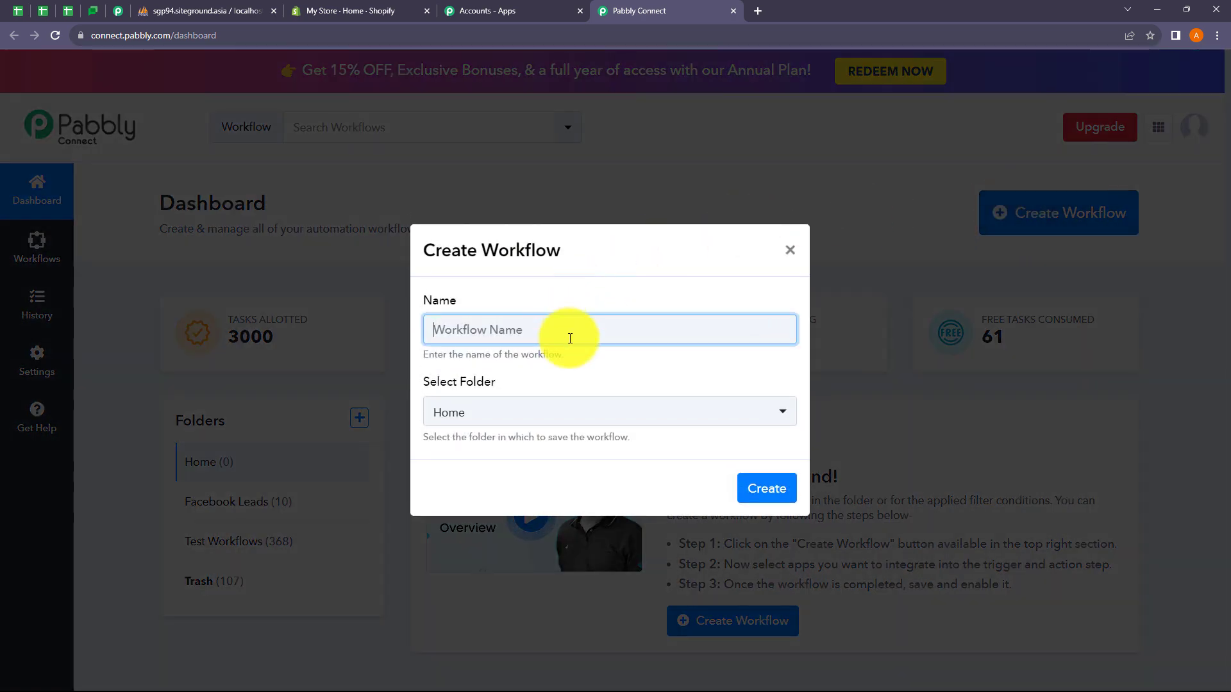
type("Add Shopify Order Details in MySQL Database")
left_click_drag(474, 329, 627, 331)
left_click(707, 332)
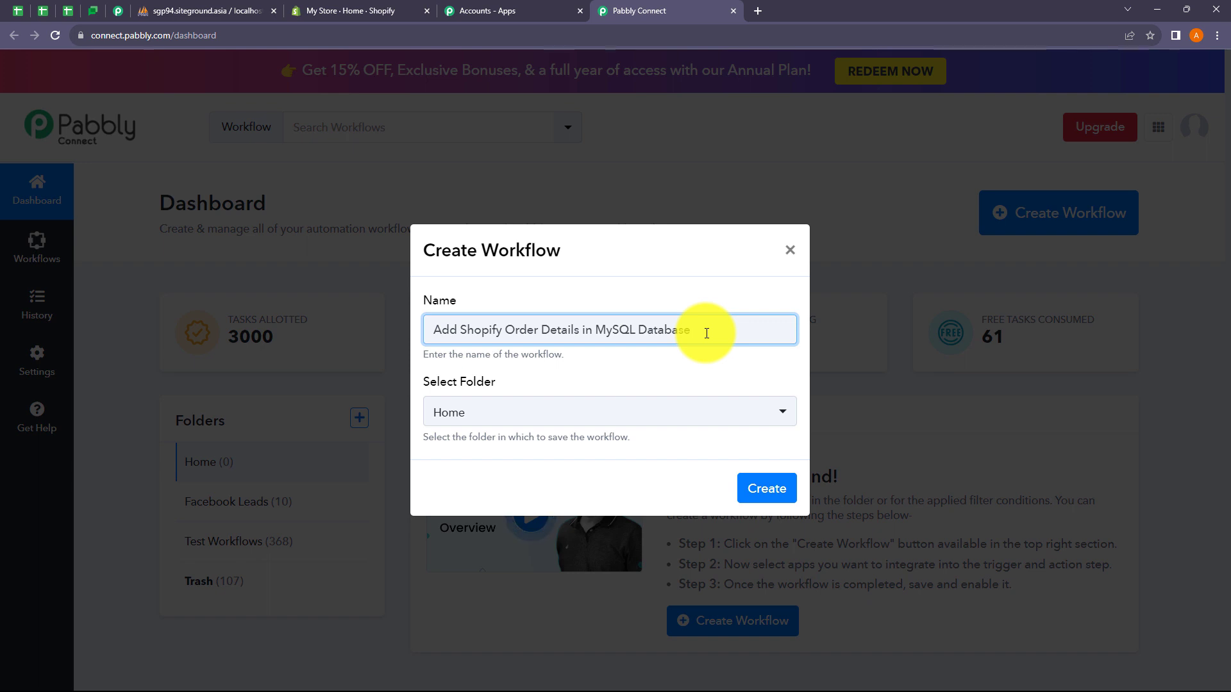
left_click(518, 418)
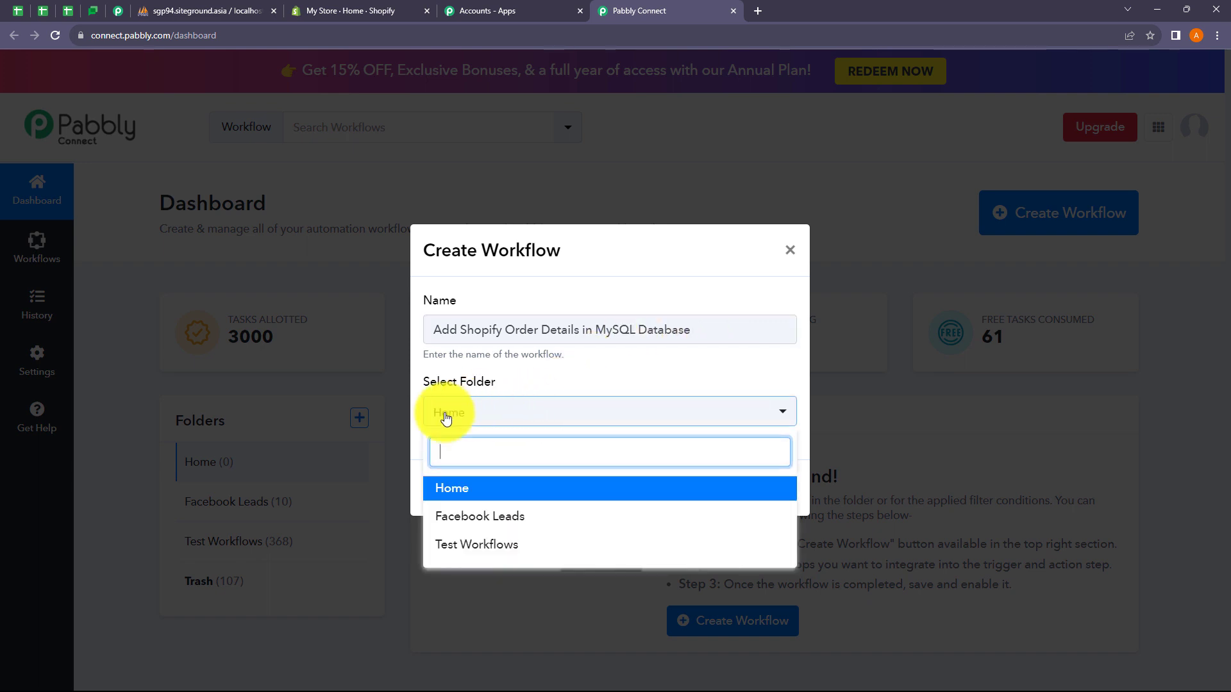
left_click(488, 546)
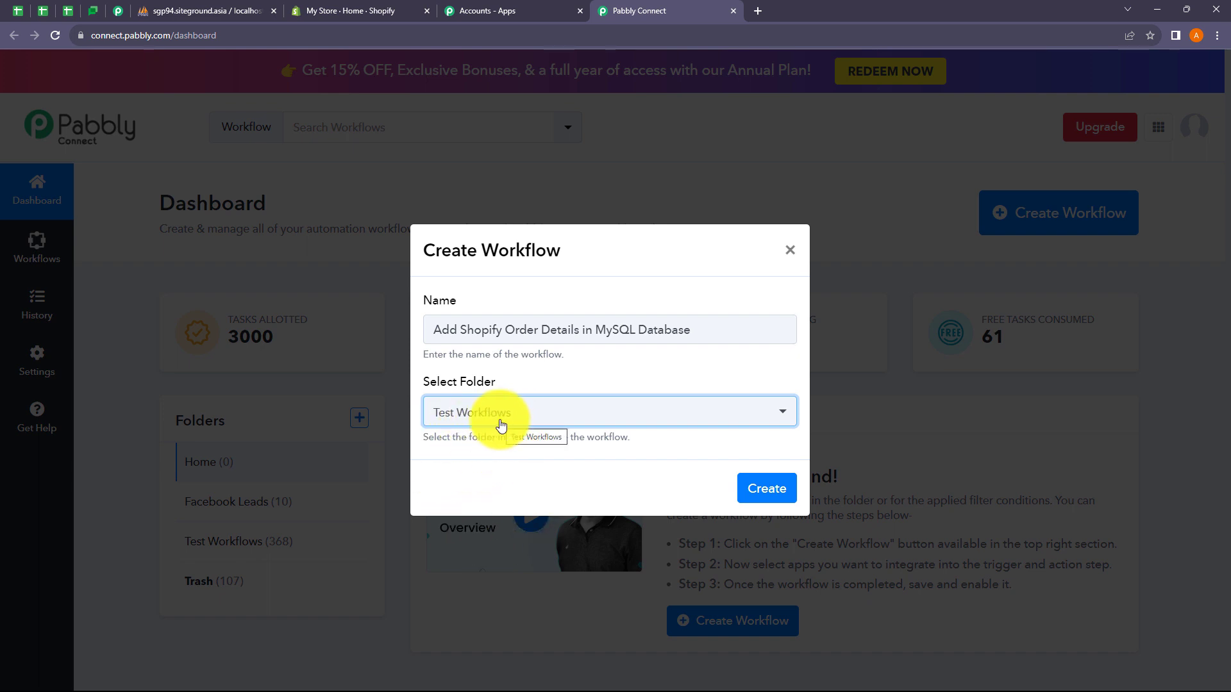
left_click(761, 489)
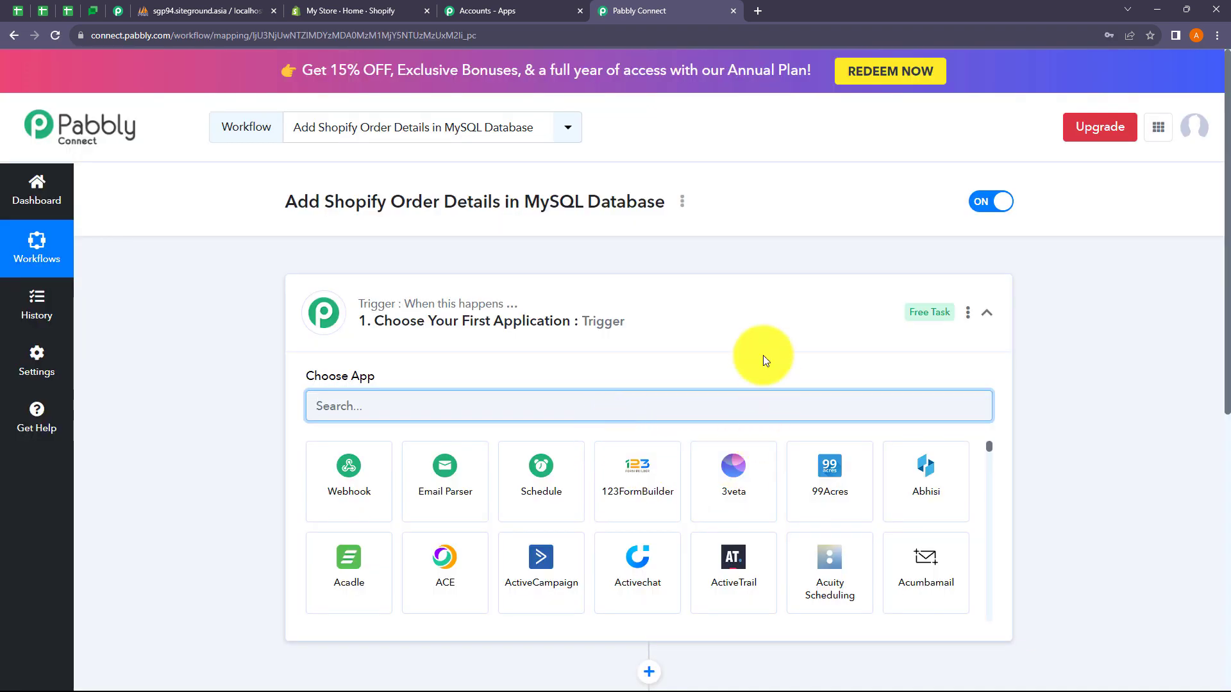
Step: Collapse and re-expand the trigger and action steps to review the workflow layout
left_click(728, 322)
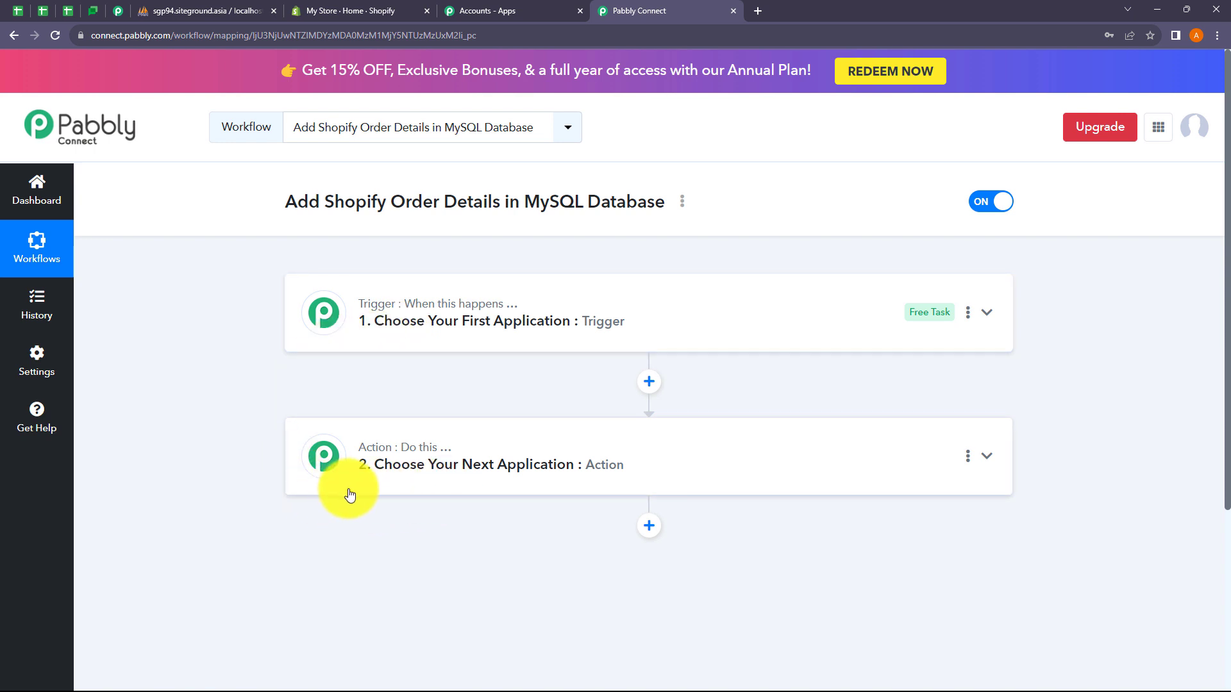
left_click(426, 335)
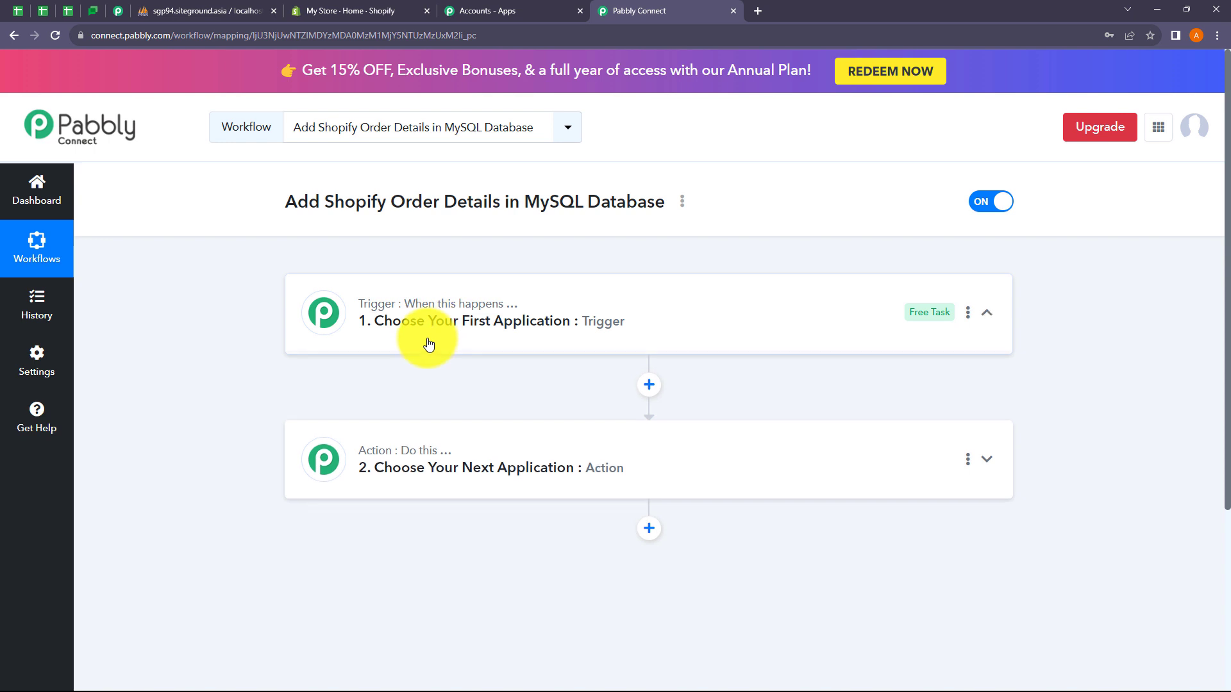
left_click(428, 345)
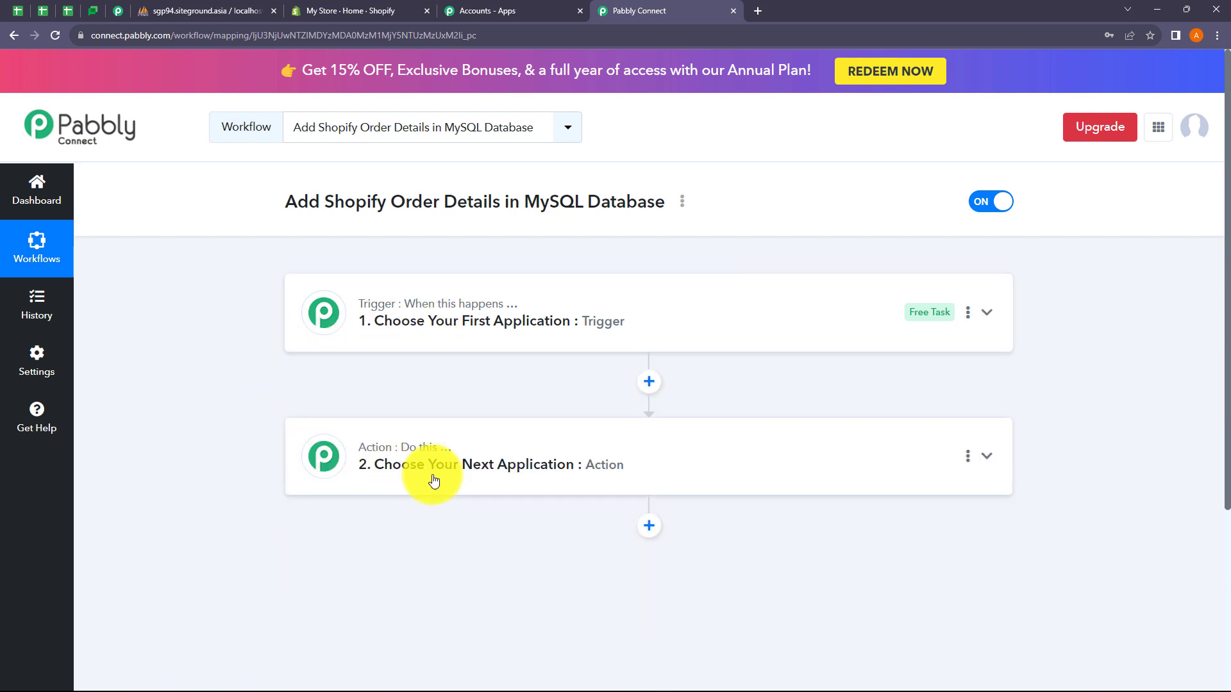
left_click(433, 479)
left_click(434, 481)
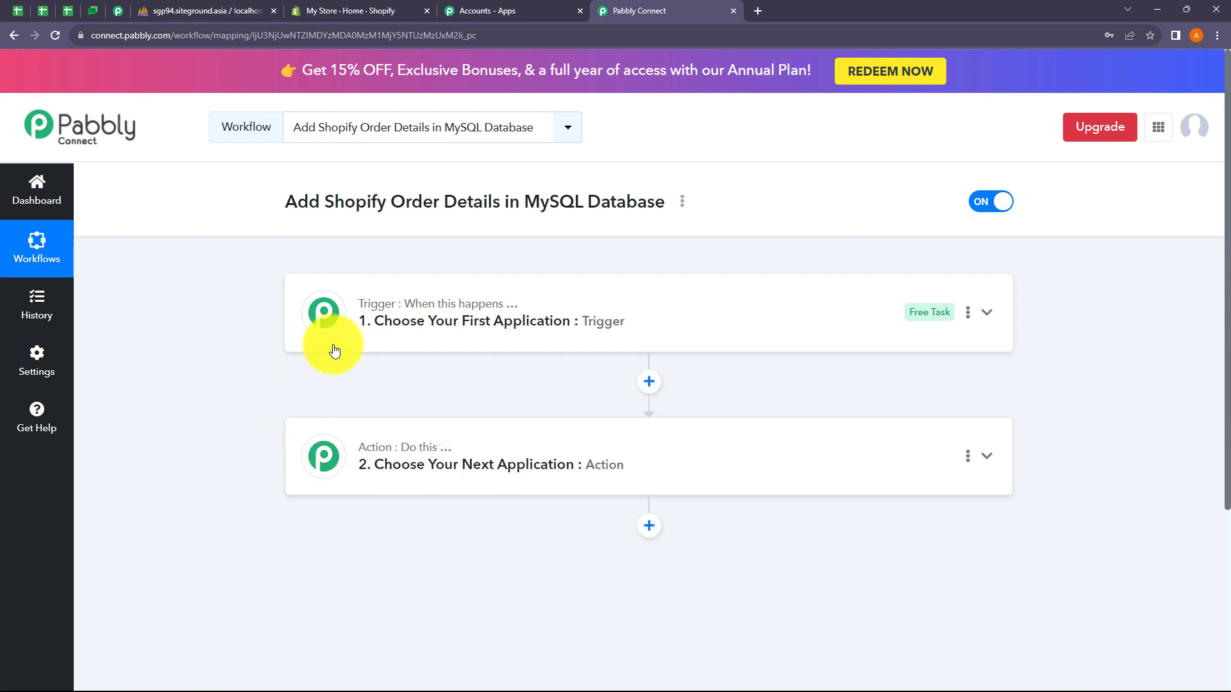
Step: Set the trigger app to Shopify with the New Order trigger event
left_click(386, 340)
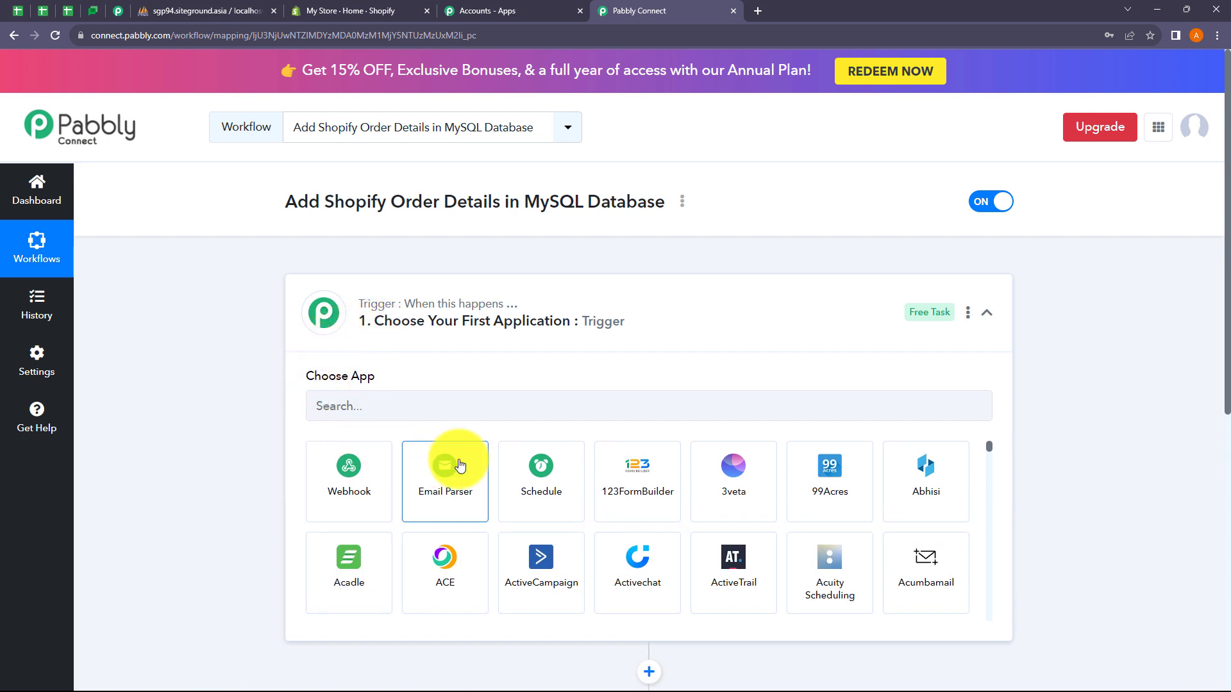
left_click(407, 405)
type("S")
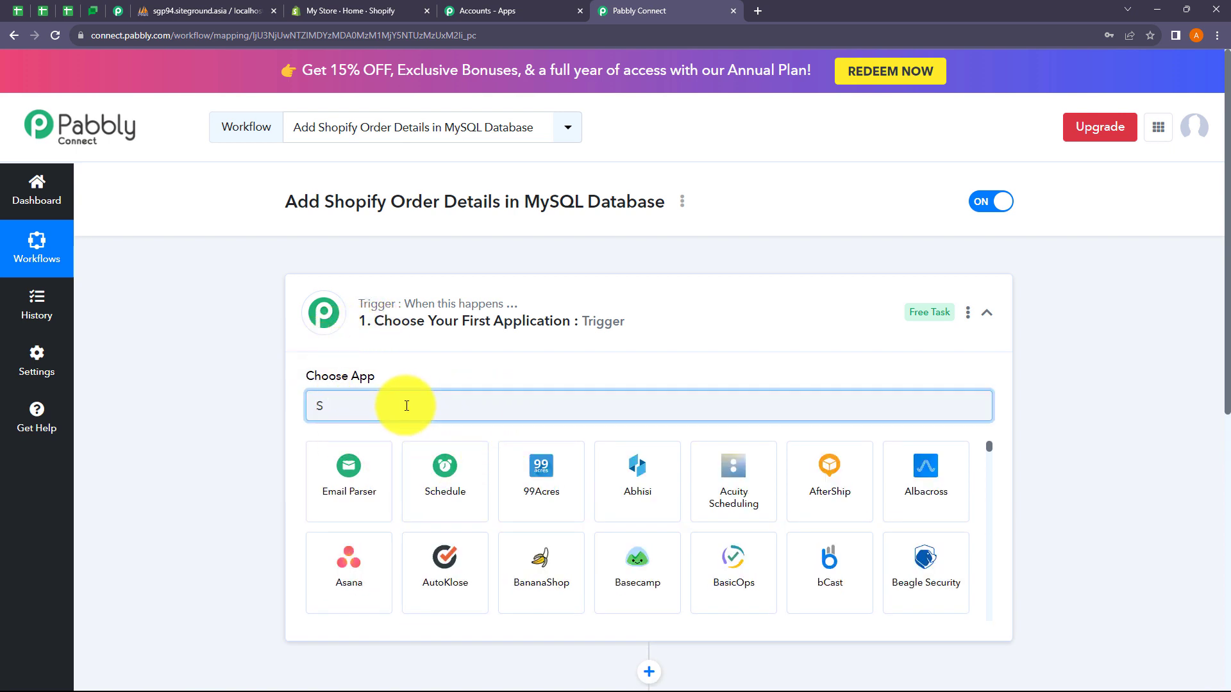
type("hopify")
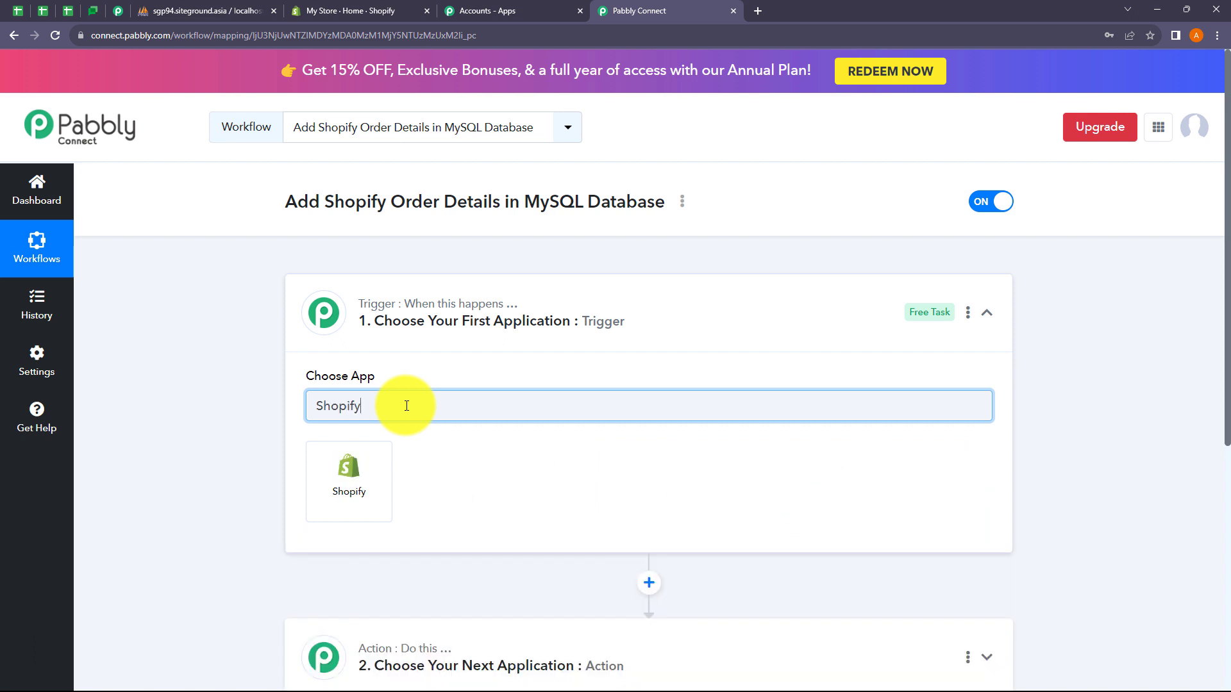
left_click(355, 460)
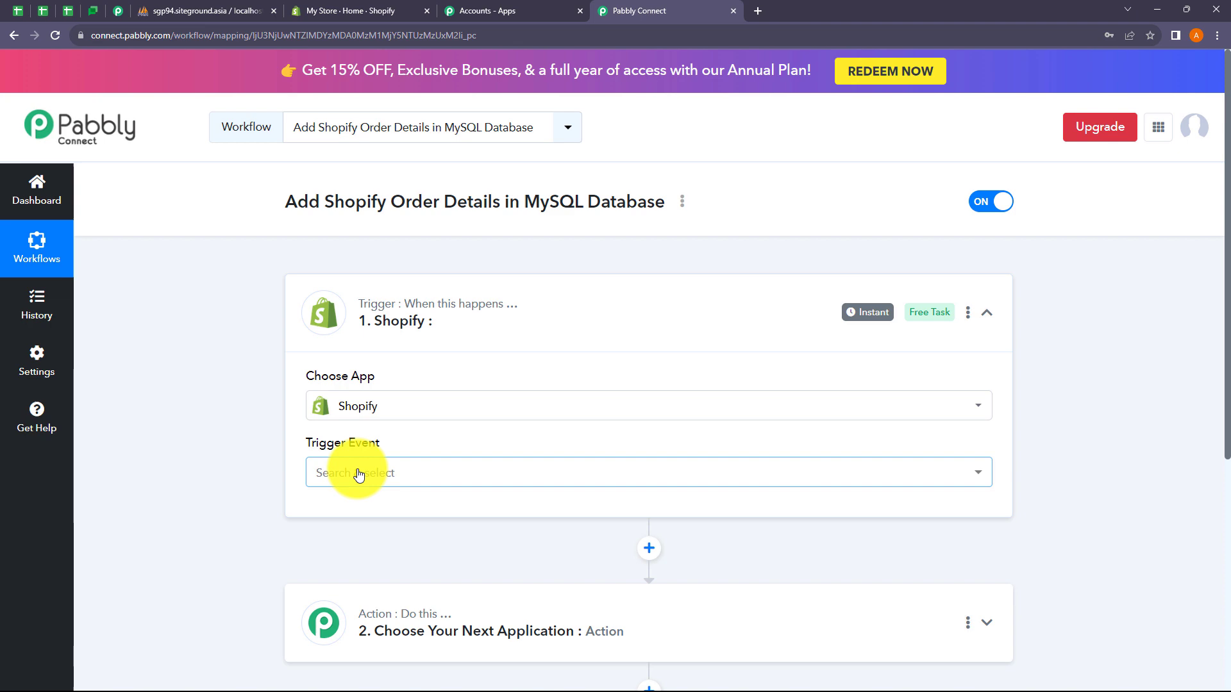
left_click(357, 473)
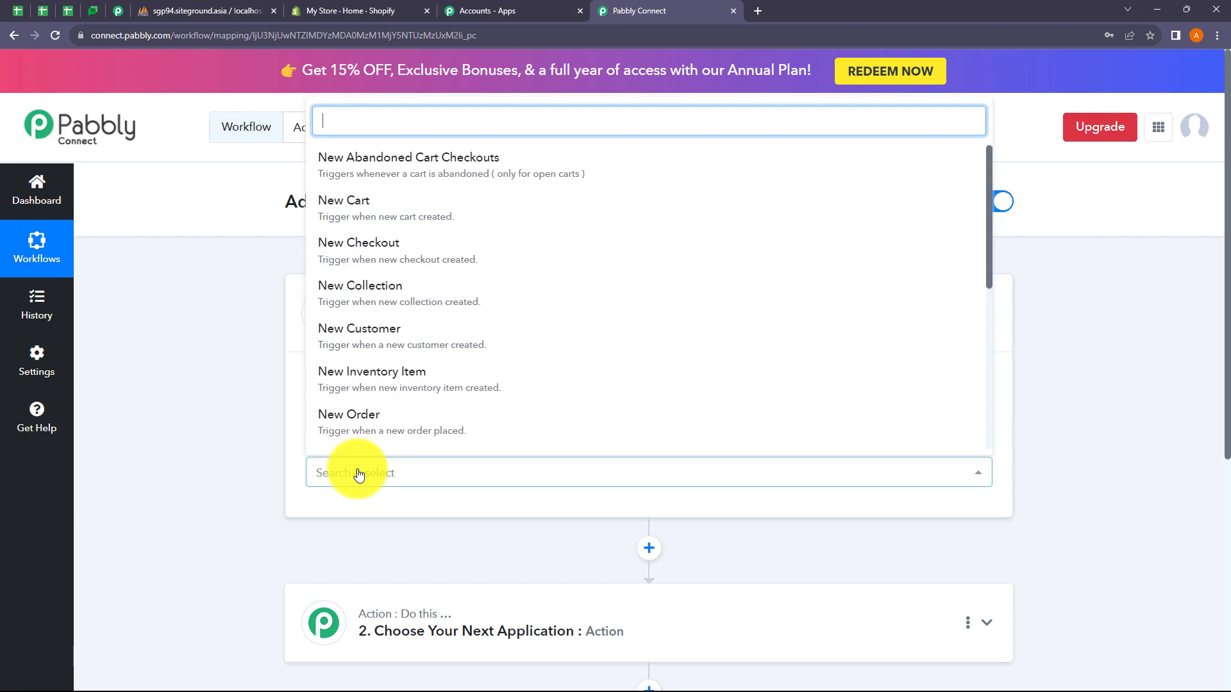
left_click(369, 426)
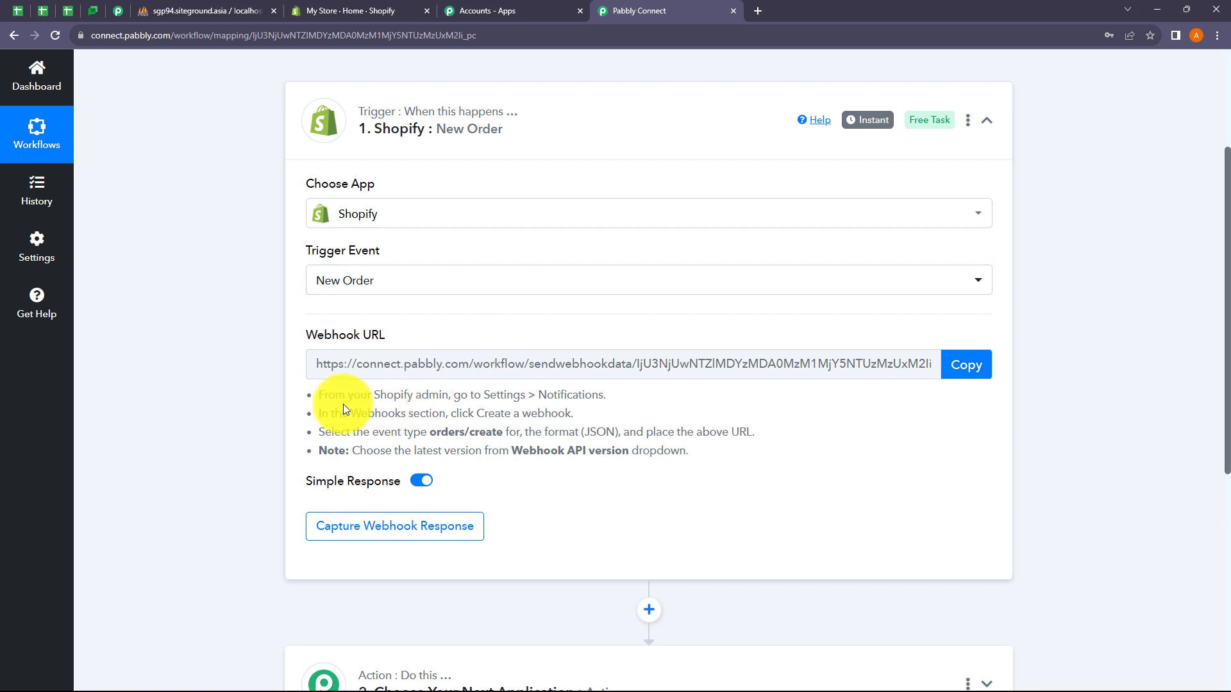
Step: Review the webhook setup instructions and copy the Shopify webhook URL
left_click_drag(318, 392, 681, 454)
left_click(710, 473)
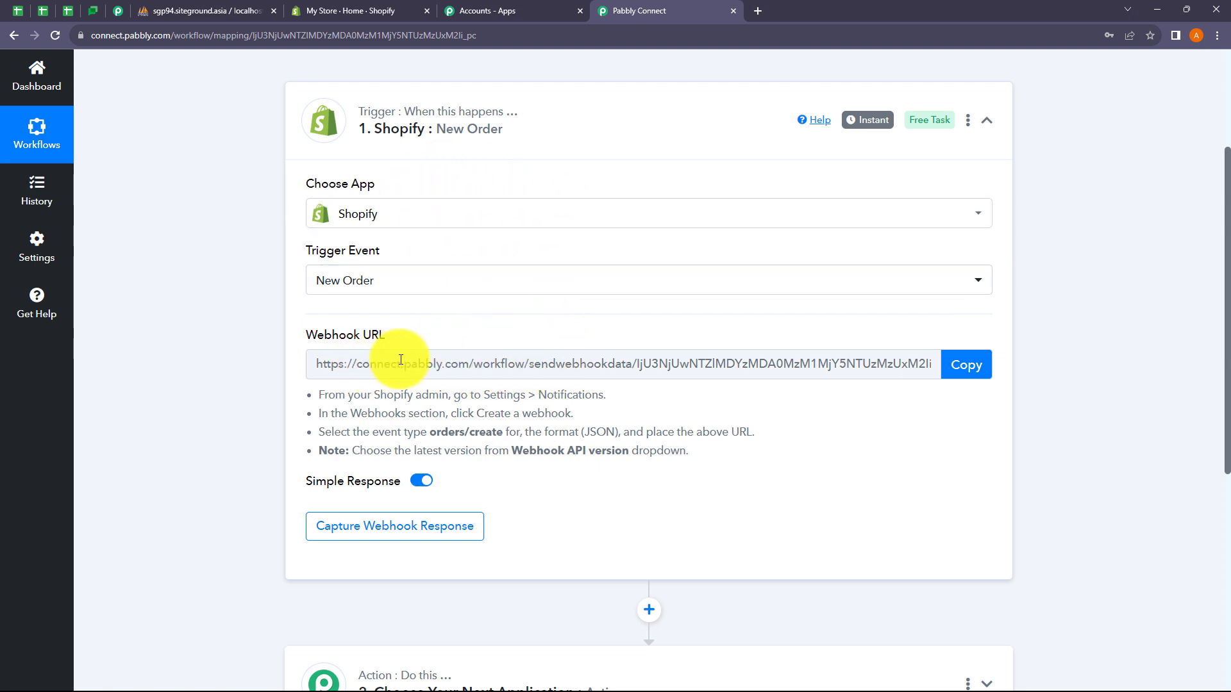
left_click(970, 375)
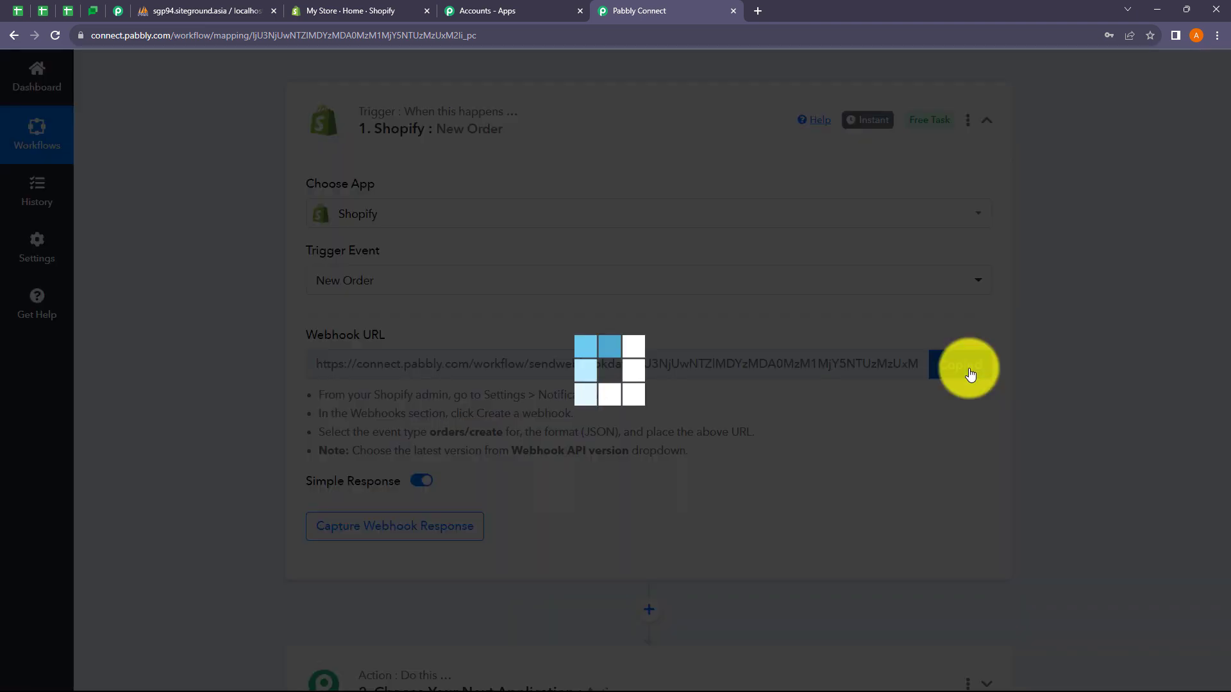
scroll(583, 496, "down", 2)
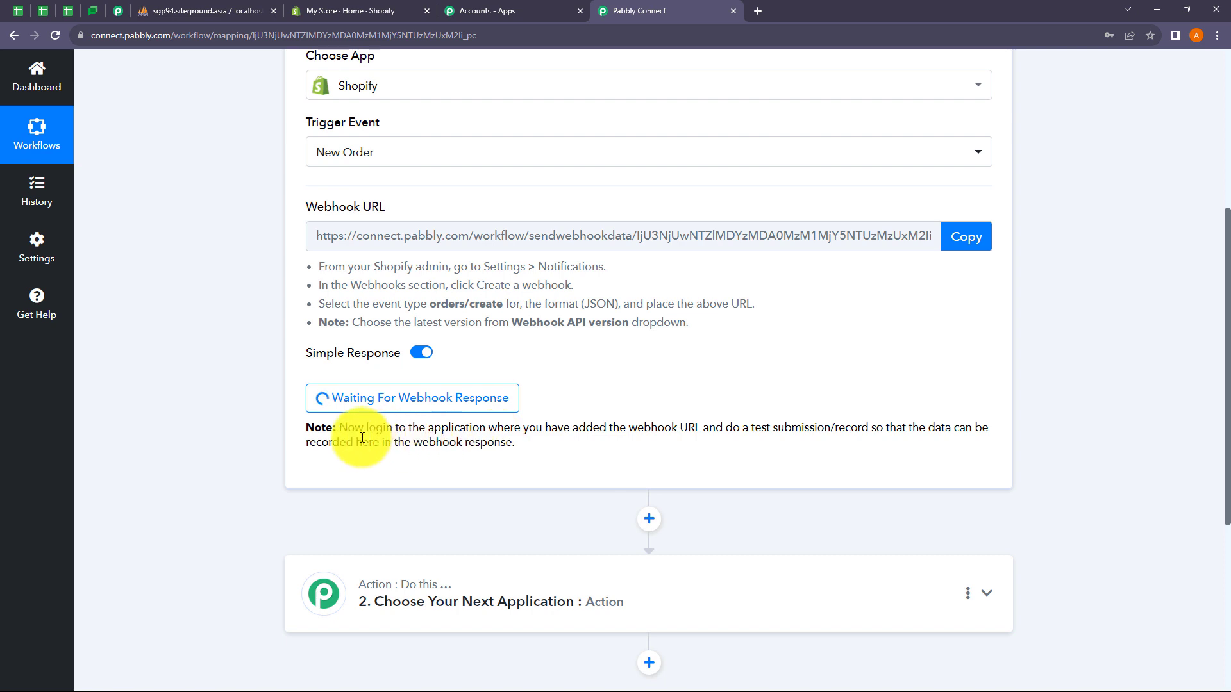
left_click_drag(347, 428, 655, 448)
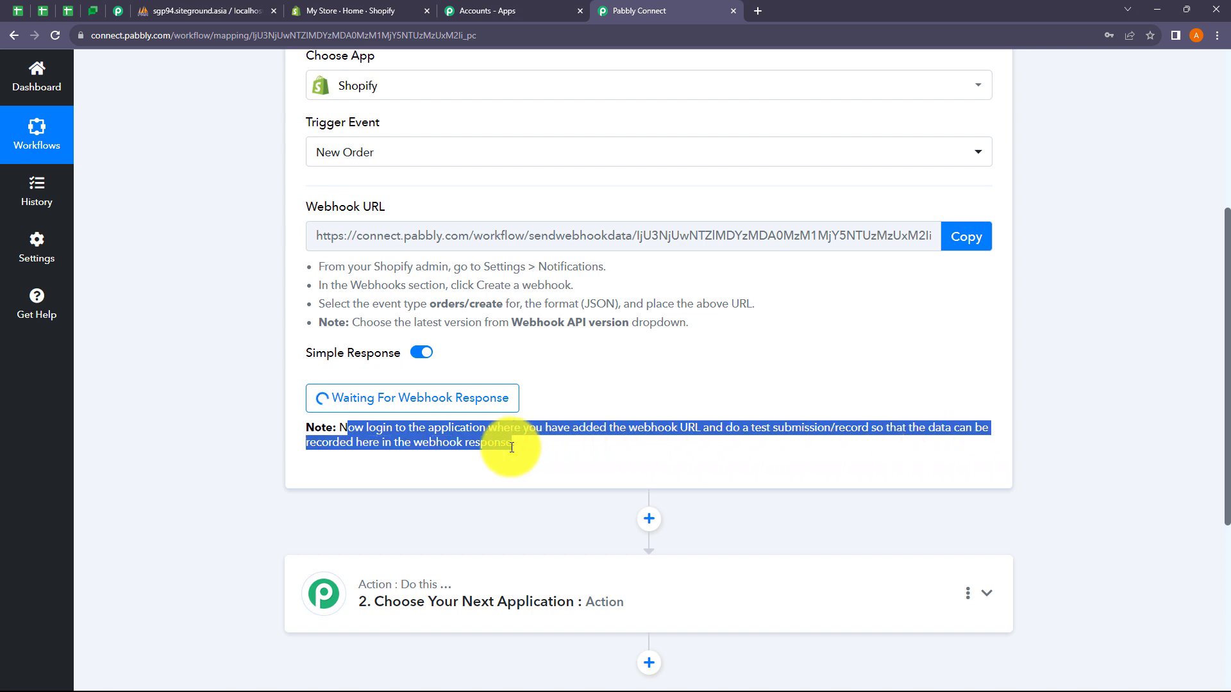
left_click_drag(511, 447, 556, 455)
left_click(575, 457)
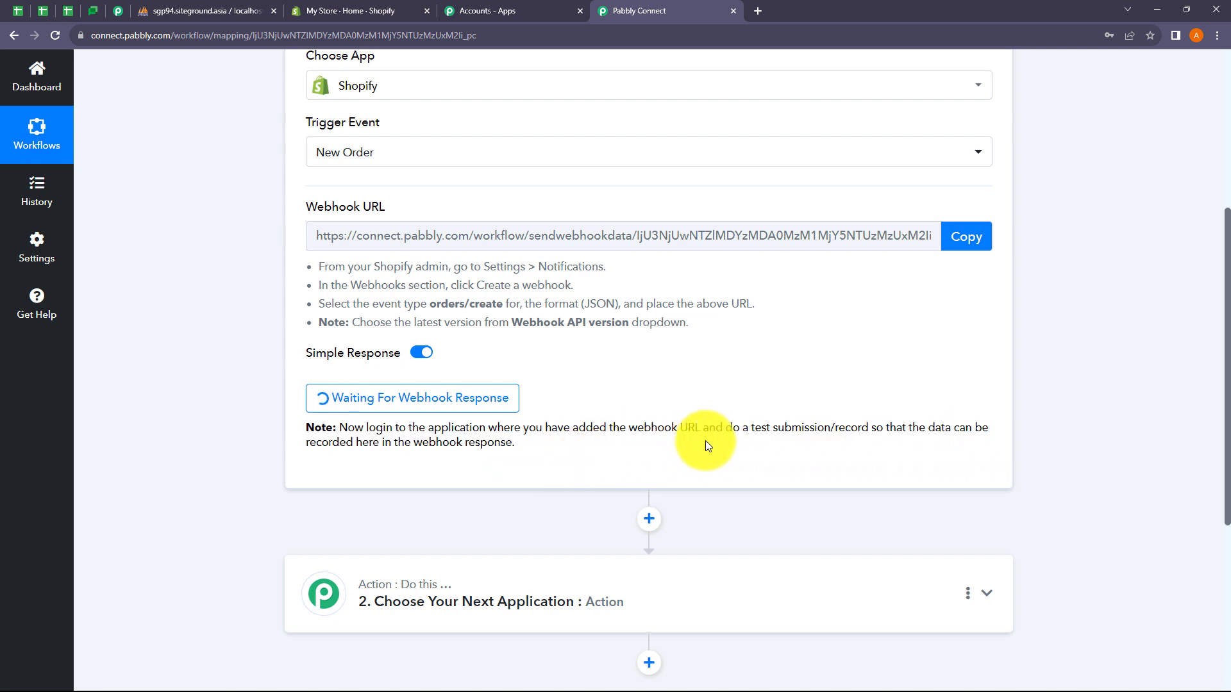
Step: Copy the New Order webhook URL again and switch to the Shopify store admin
scroll(647, 441, "up", 2)
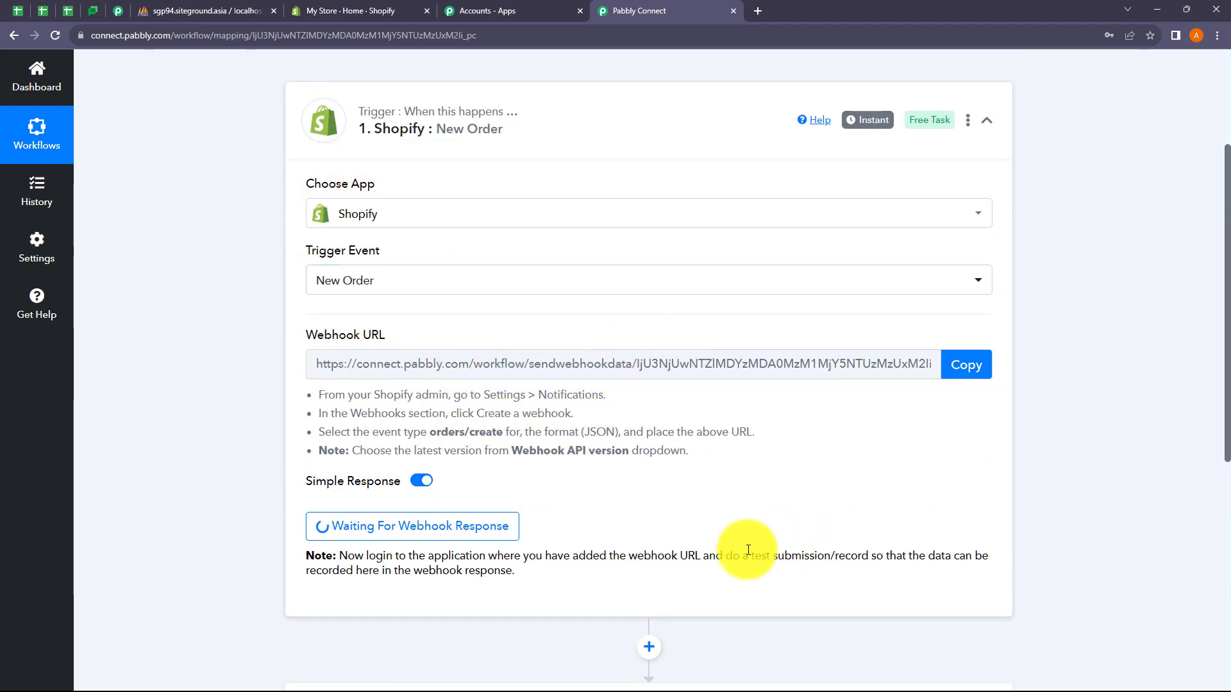
left_click_drag(752, 556, 830, 556)
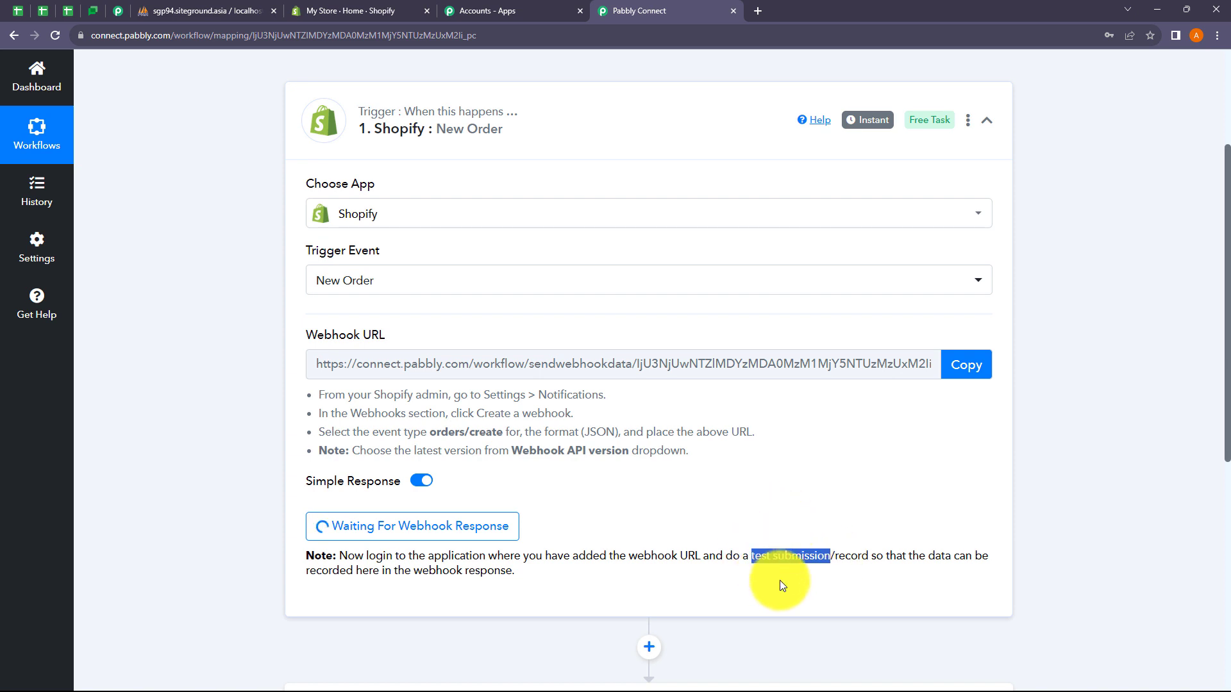
left_click(815, 584)
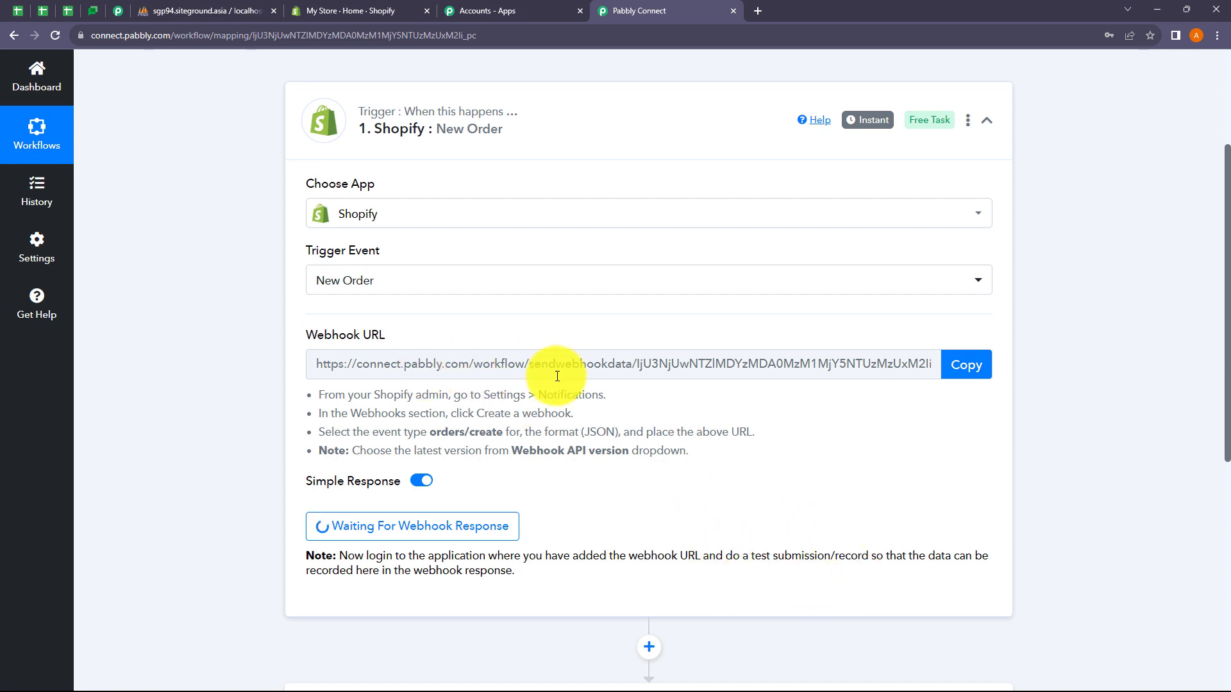
left_click(942, 377)
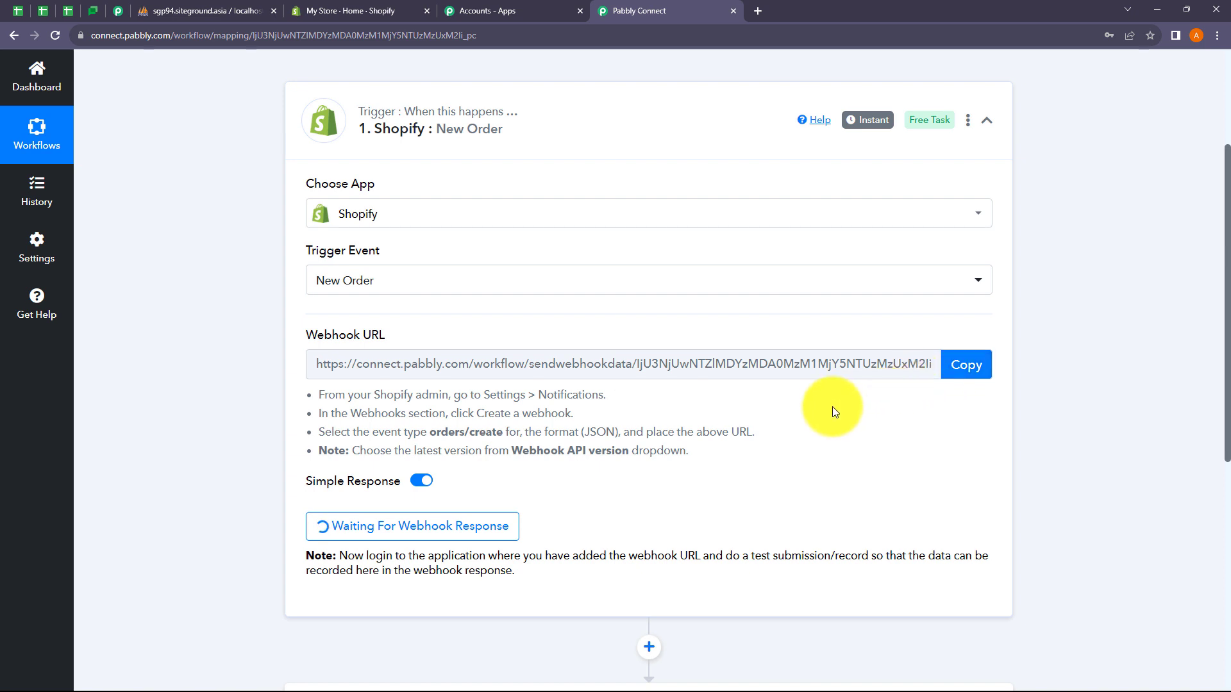
left_click(327, 12)
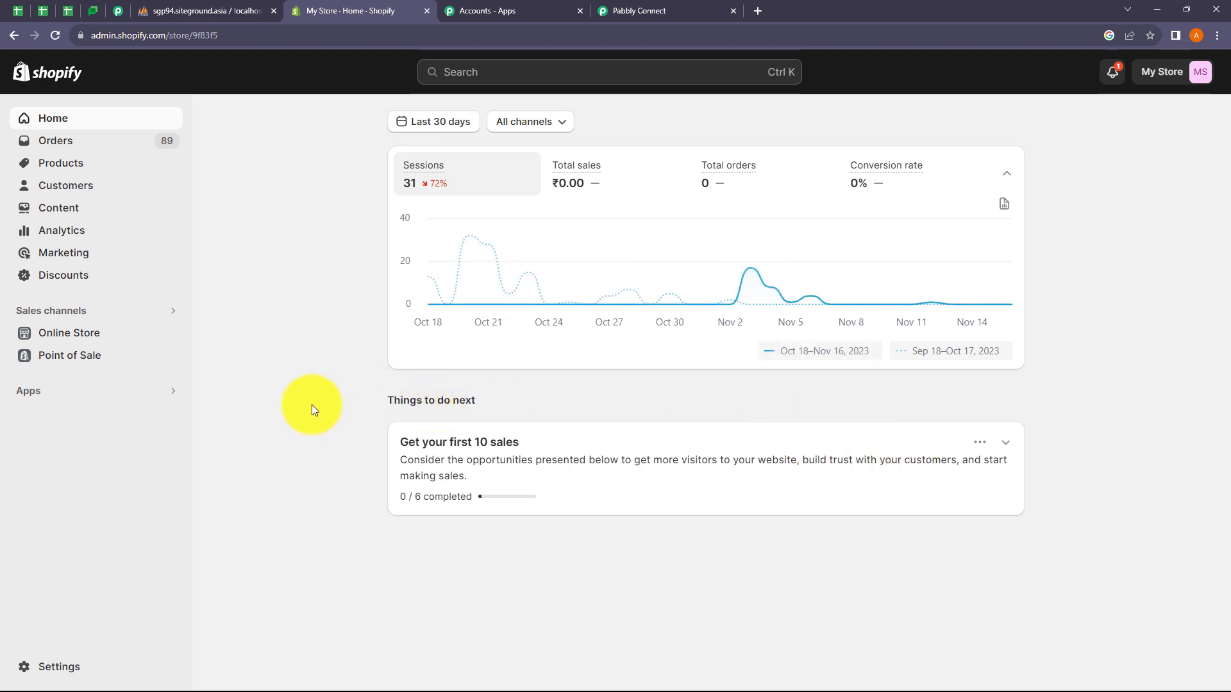
Step: Start a new webhook under Settings > Notifications and paste the Pabbly webhook URL
left_click(61, 669)
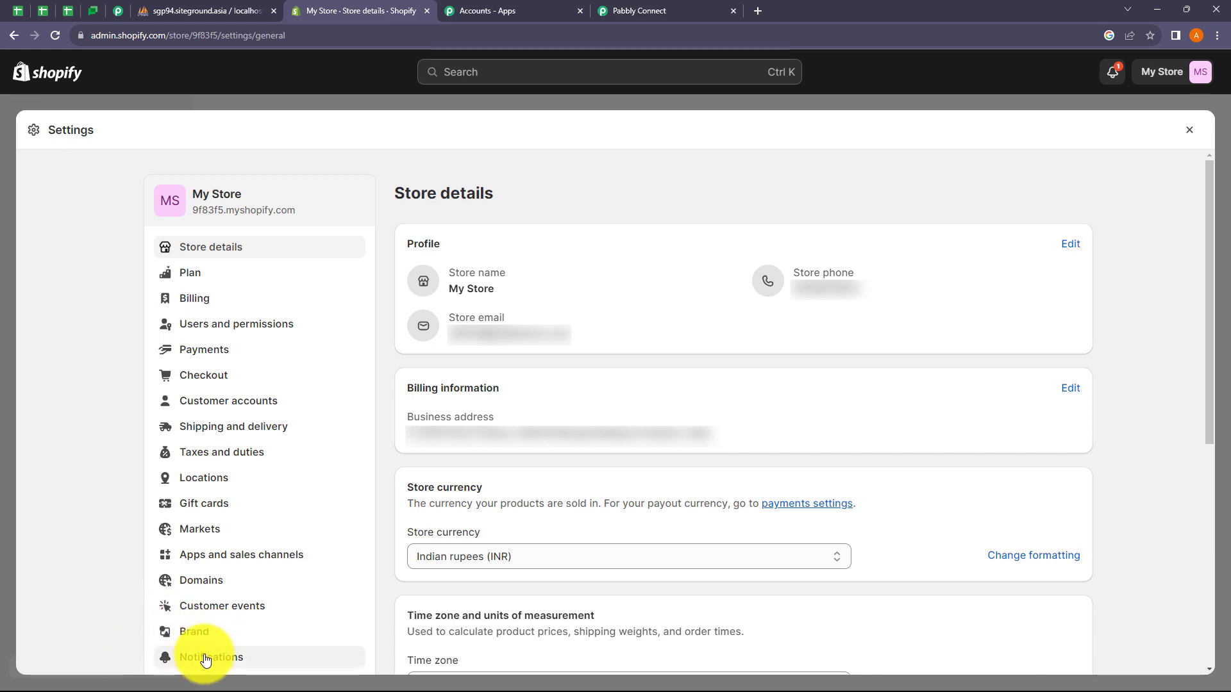
left_click(196, 658)
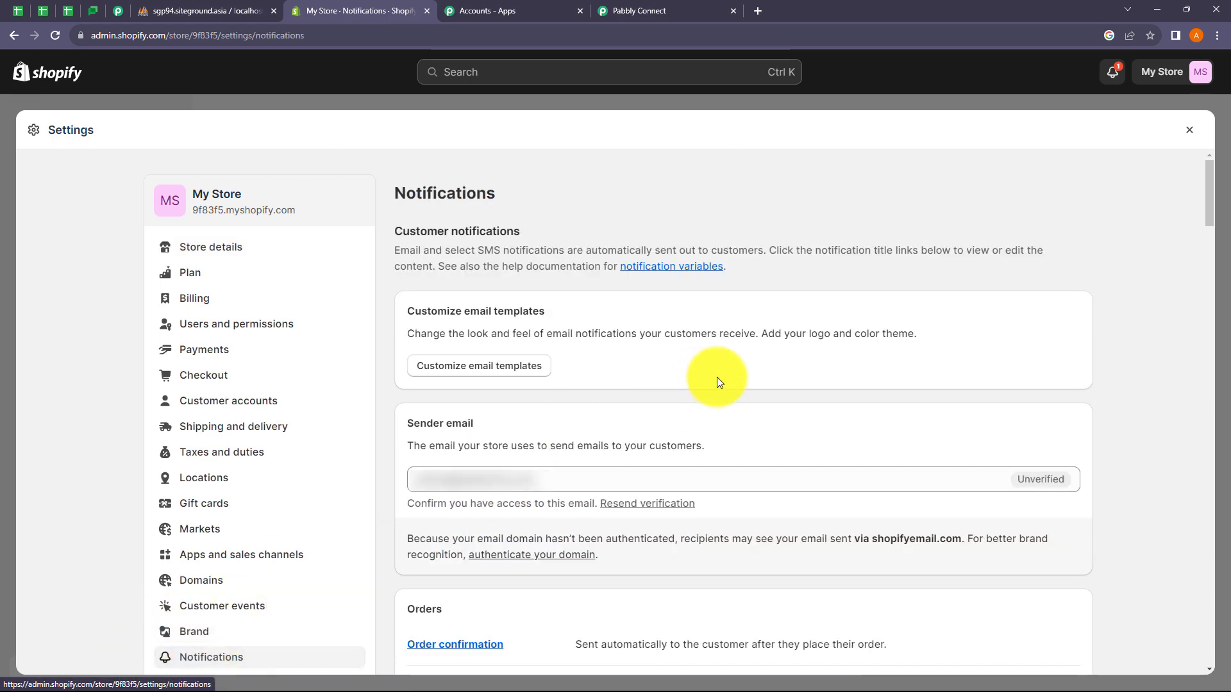
scroll(925, 398, "down", 20)
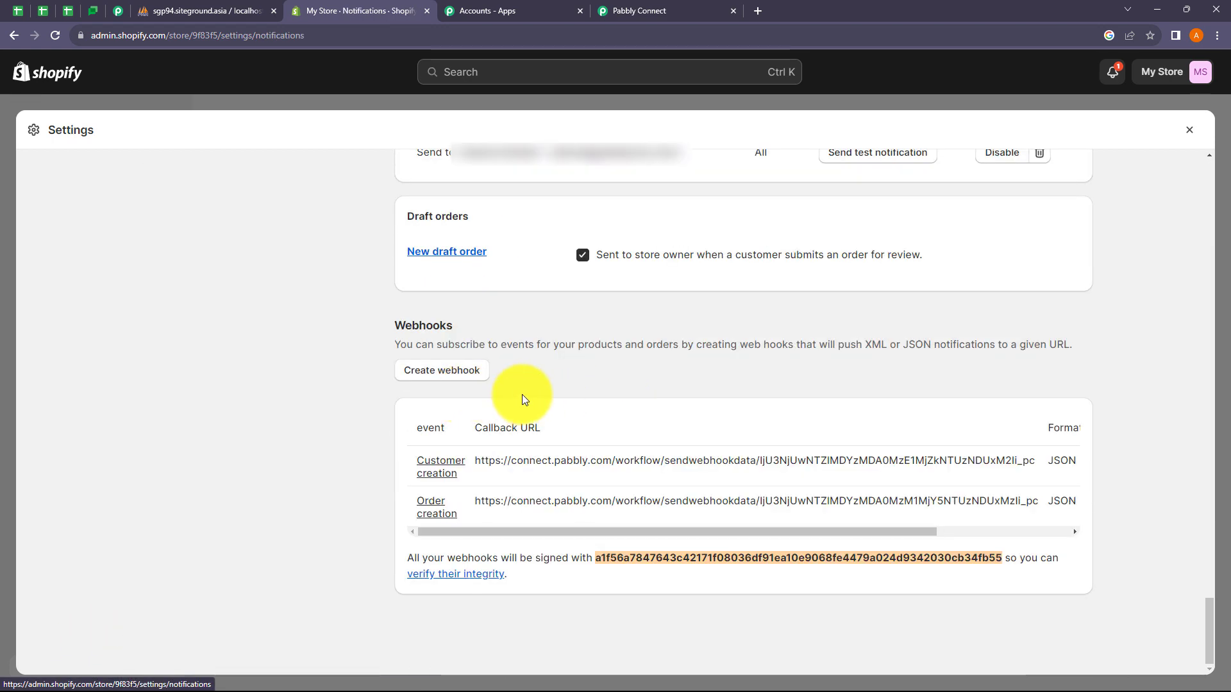
left_click(446, 375)
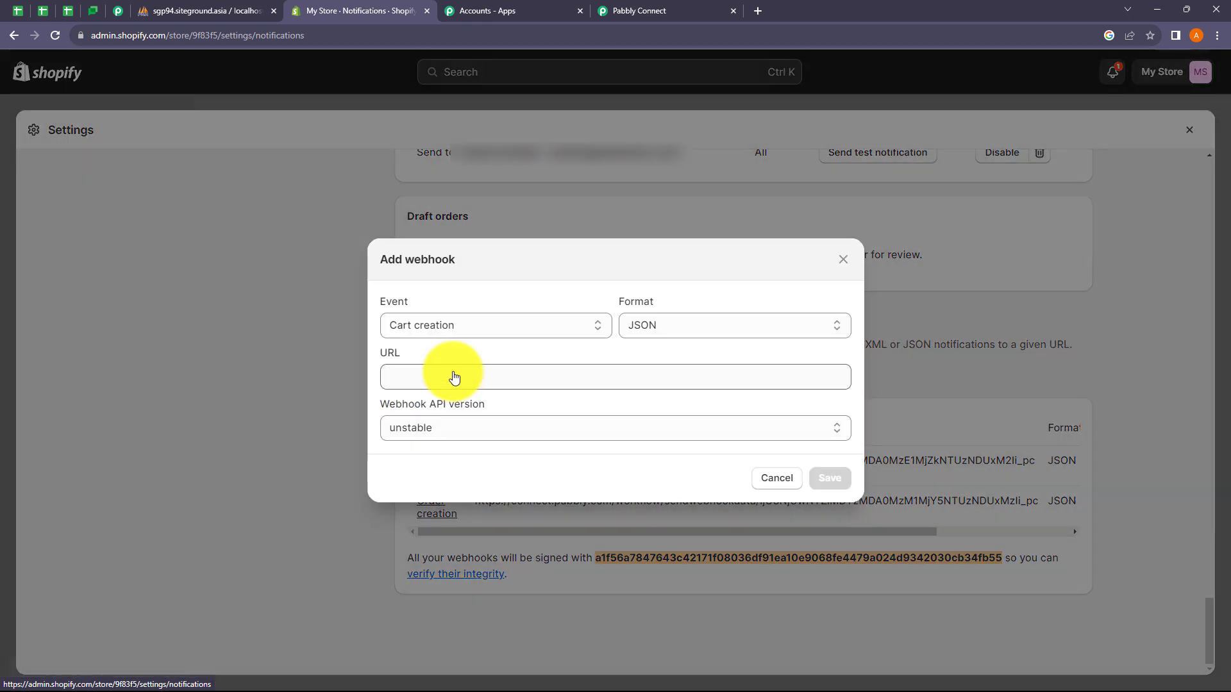
left_click(412, 379)
key("ctrl+v")
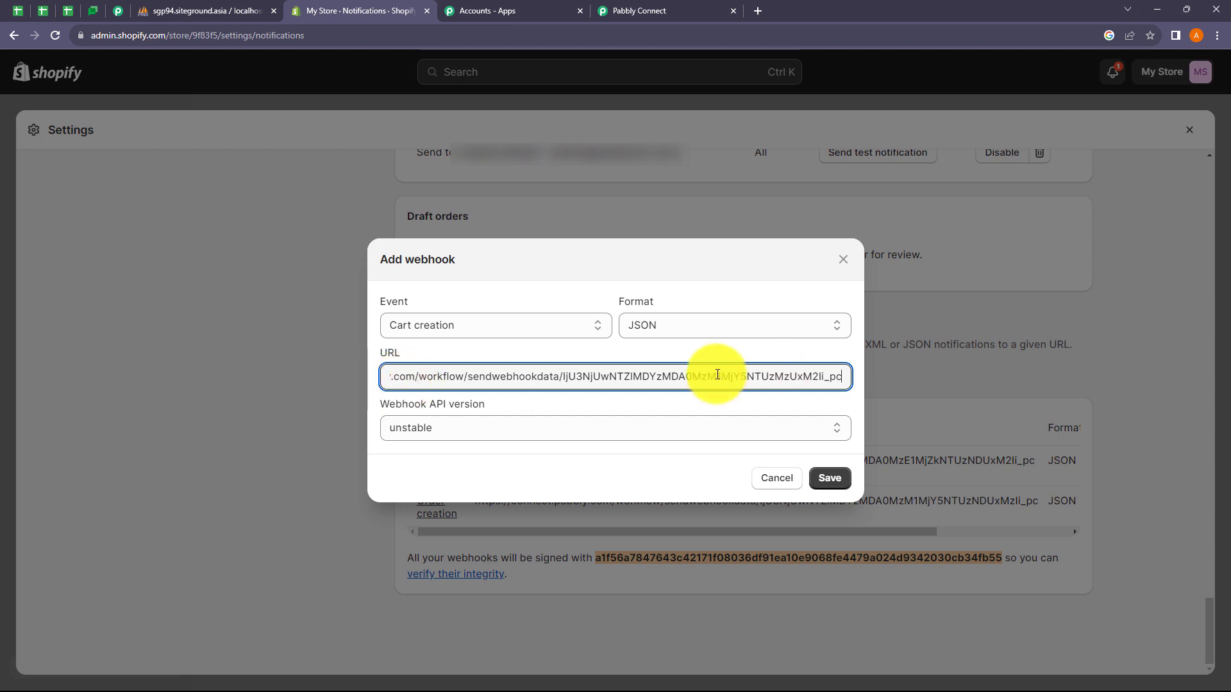
left_click(647, 5)
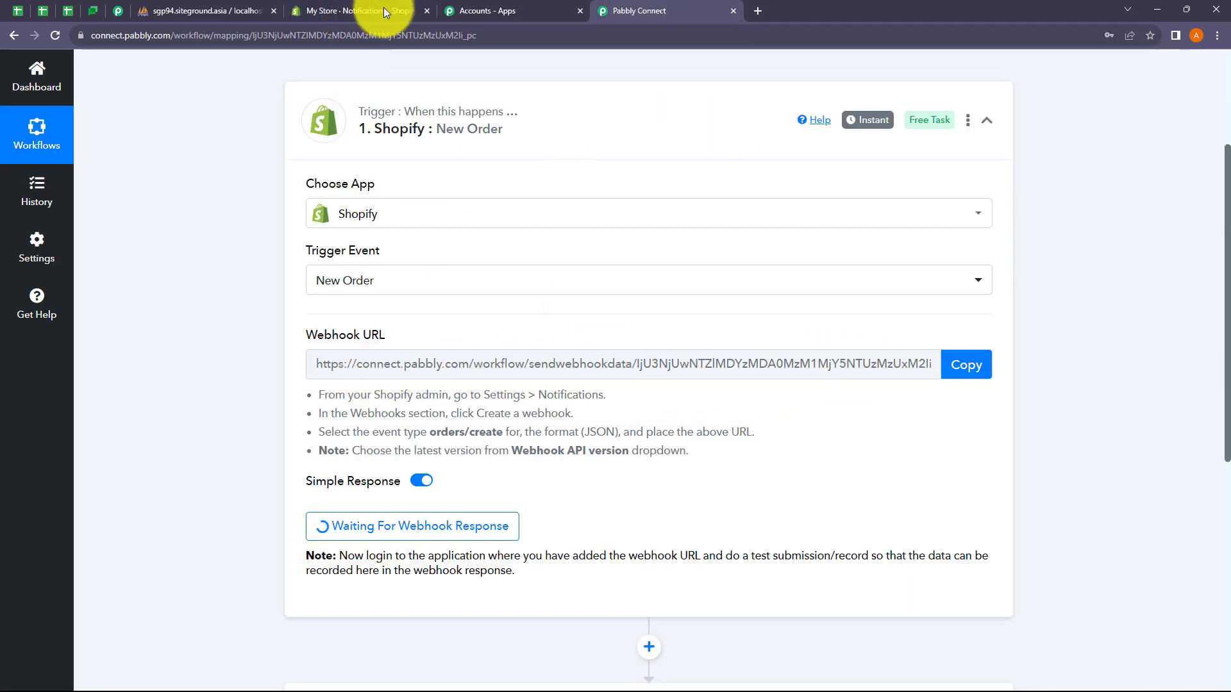
left_click(580, 11)
left_click(346, 10)
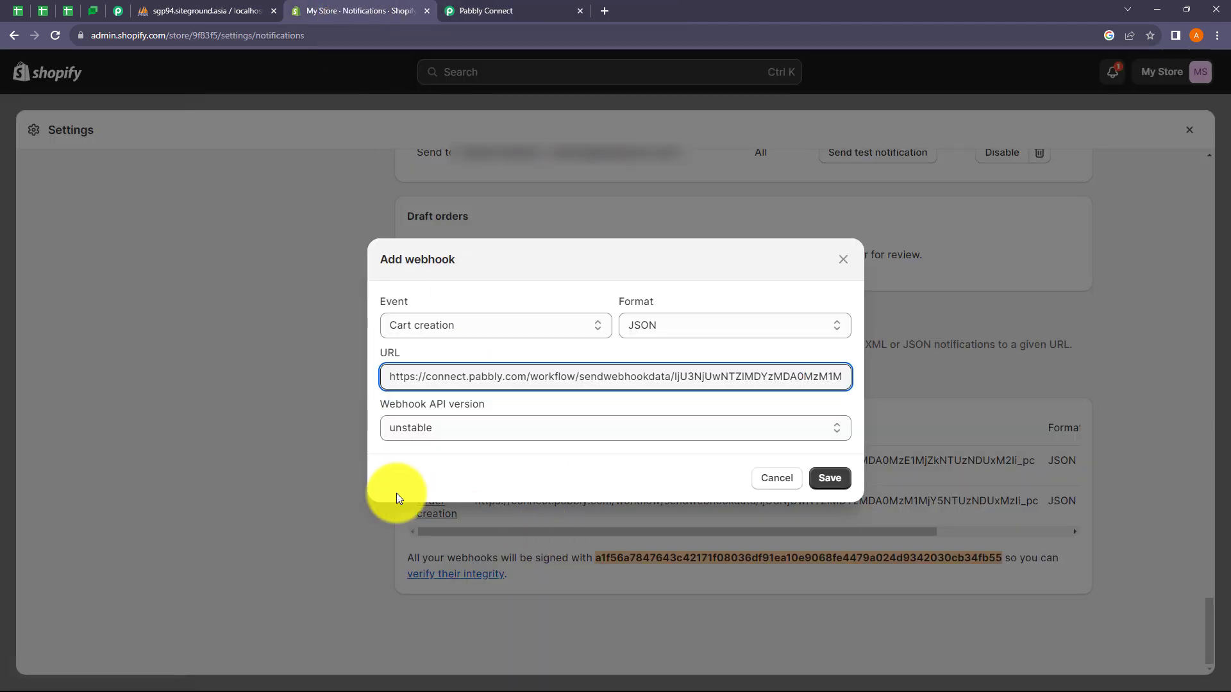
Step: Set event Order creation, format JSON, API version 2023-10 (Latest), and save the webhook
left_click(462, 328)
scroll(477, 489, "down", 10)
scroll(477, 488, "down", 6)
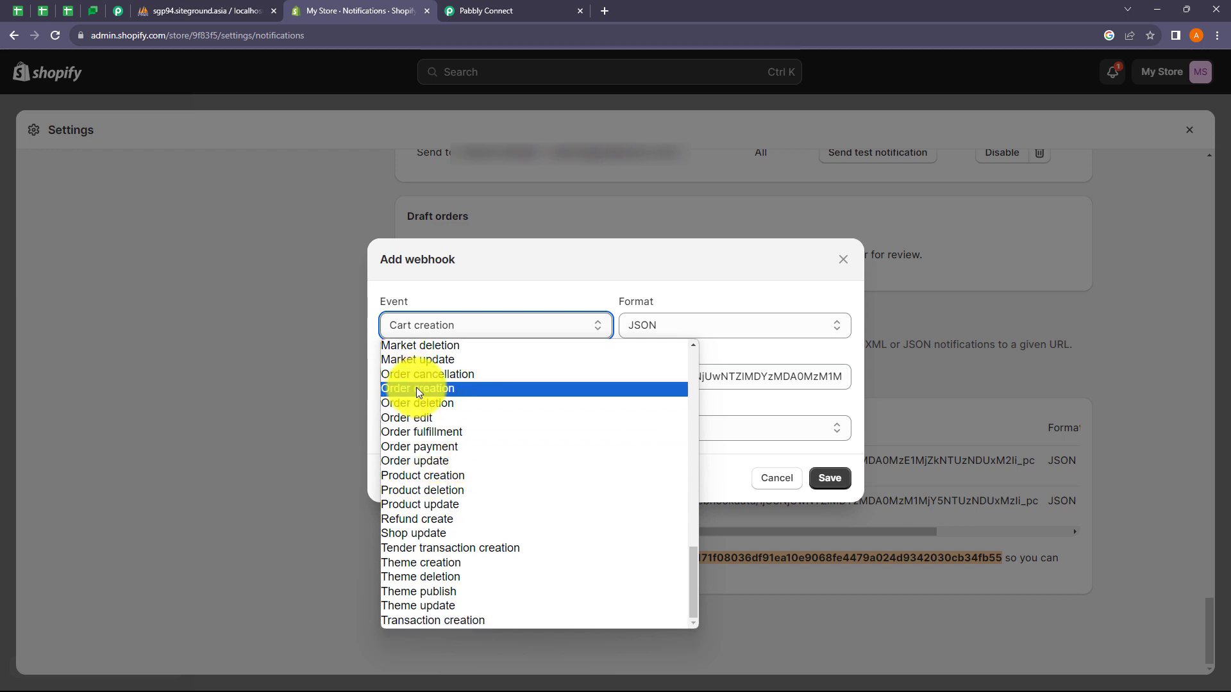
left_click(415, 387)
left_click(666, 325)
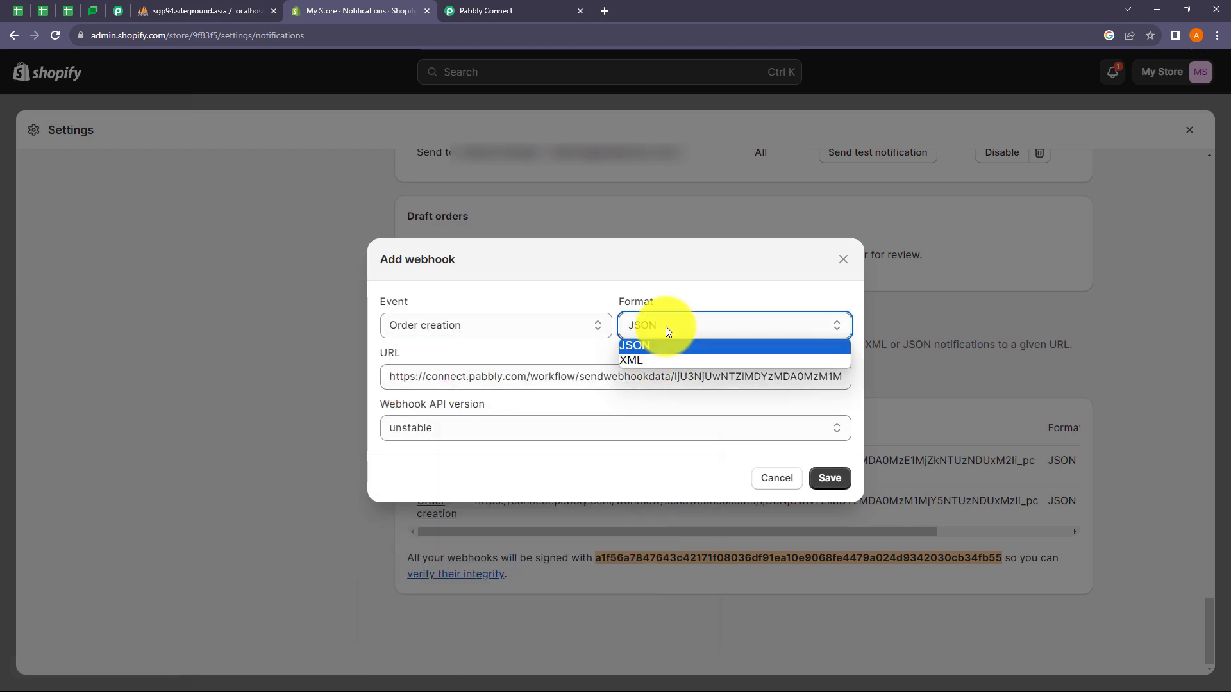
left_click(691, 282)
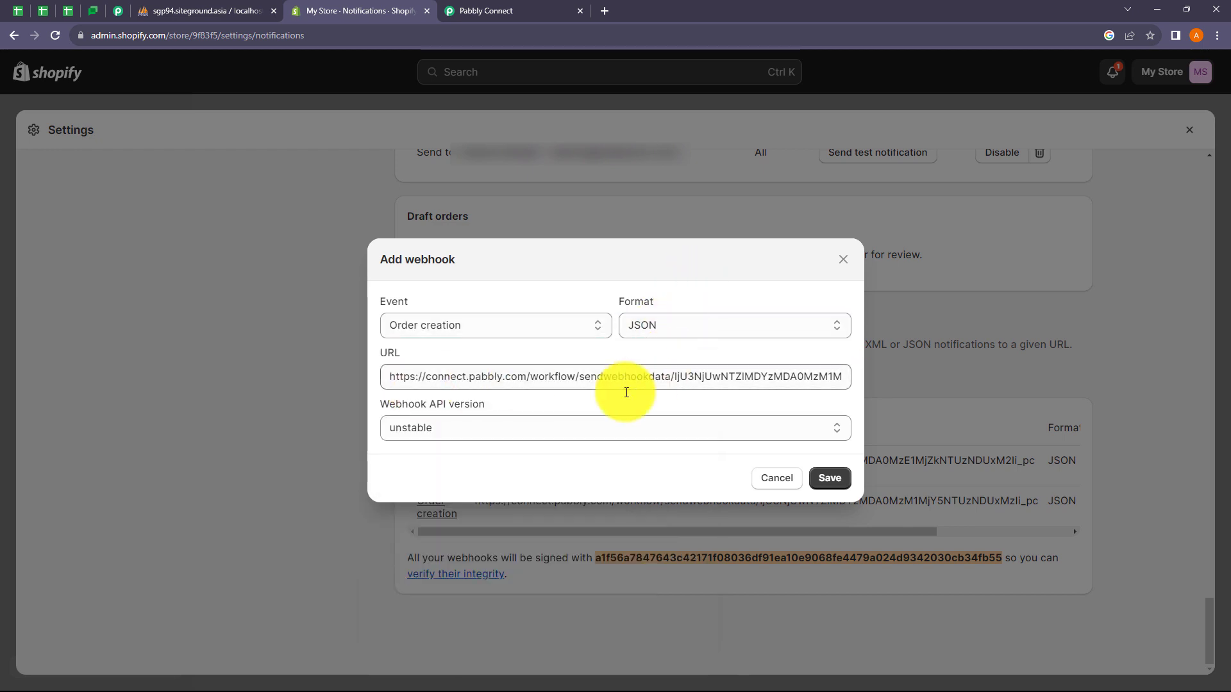
left_click(480, 429)
left_click(435, 479)
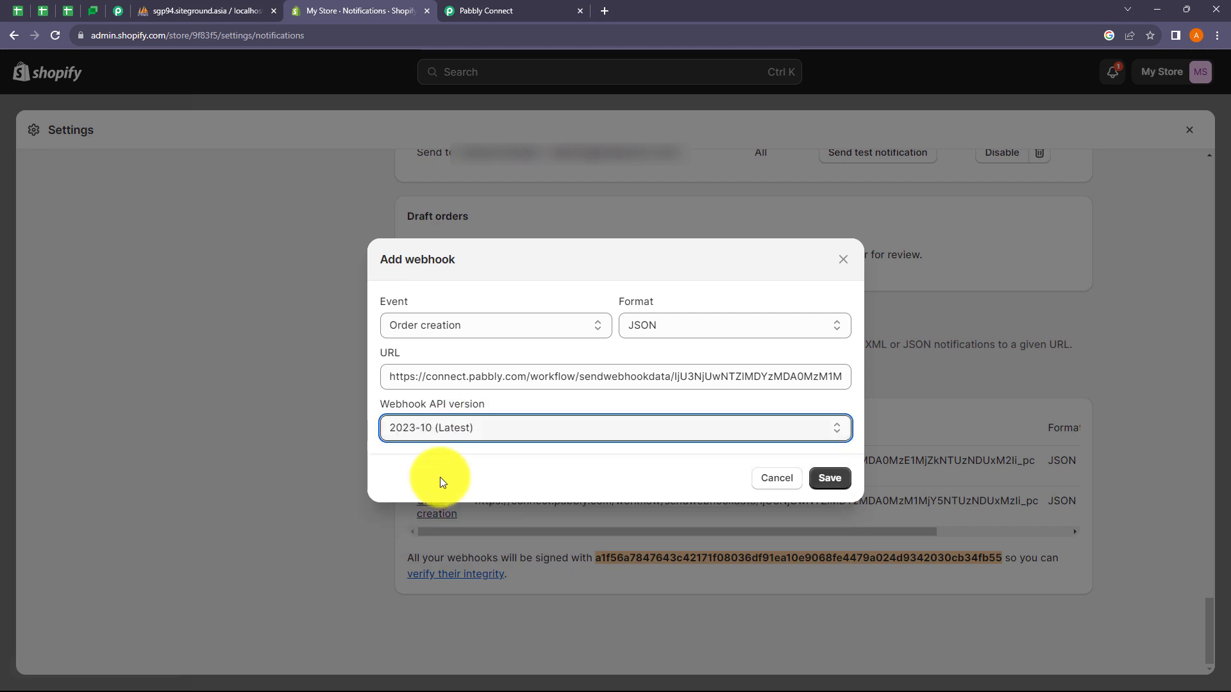
left_click(829, 478)
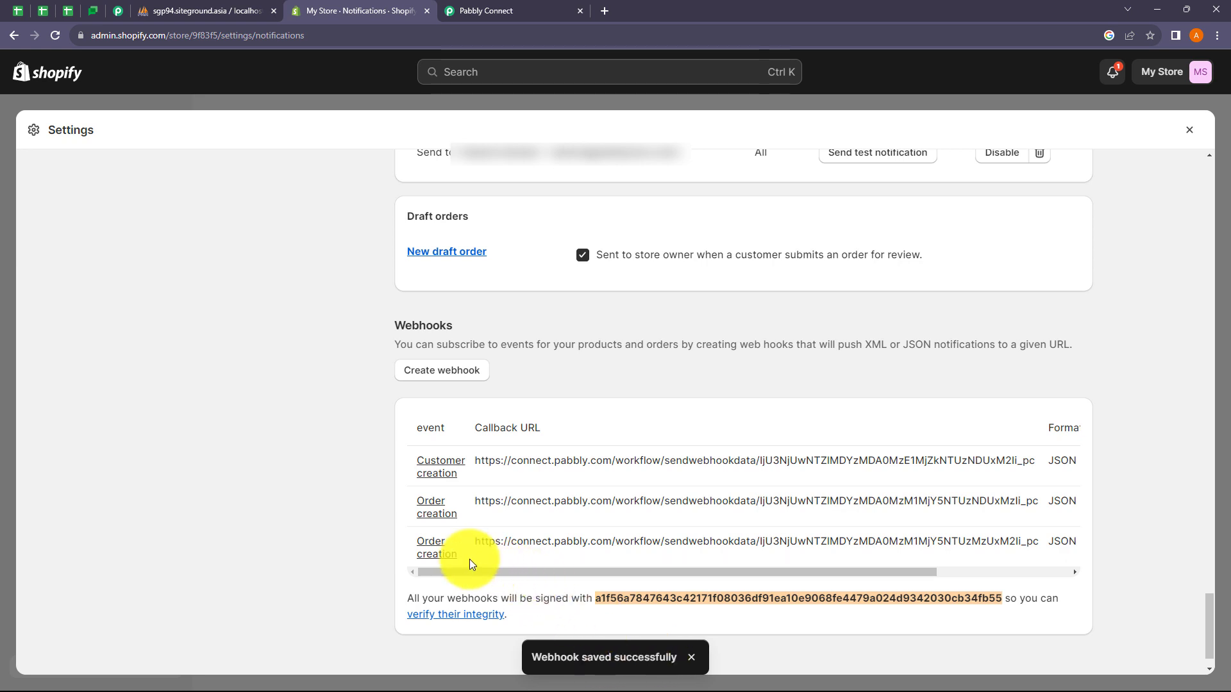
left_click(1189, 130)
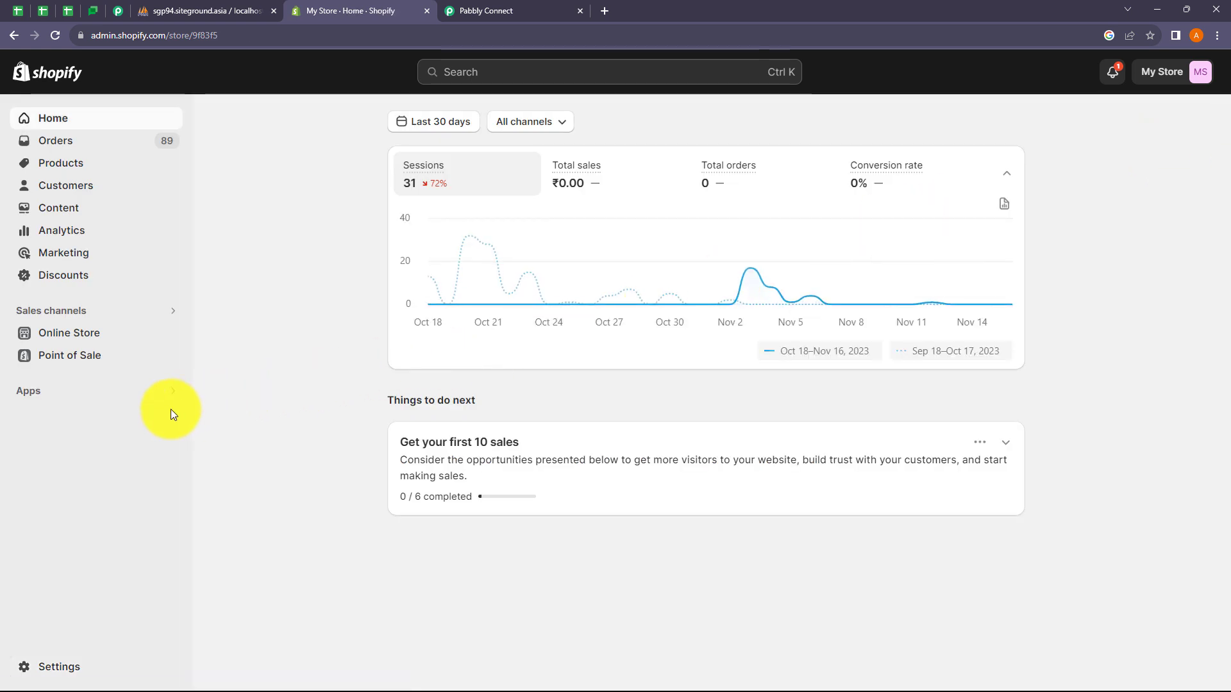
Step: Open the online storefront and go to the New Test product page (Rs. 500.00)
left_click(168, 334)
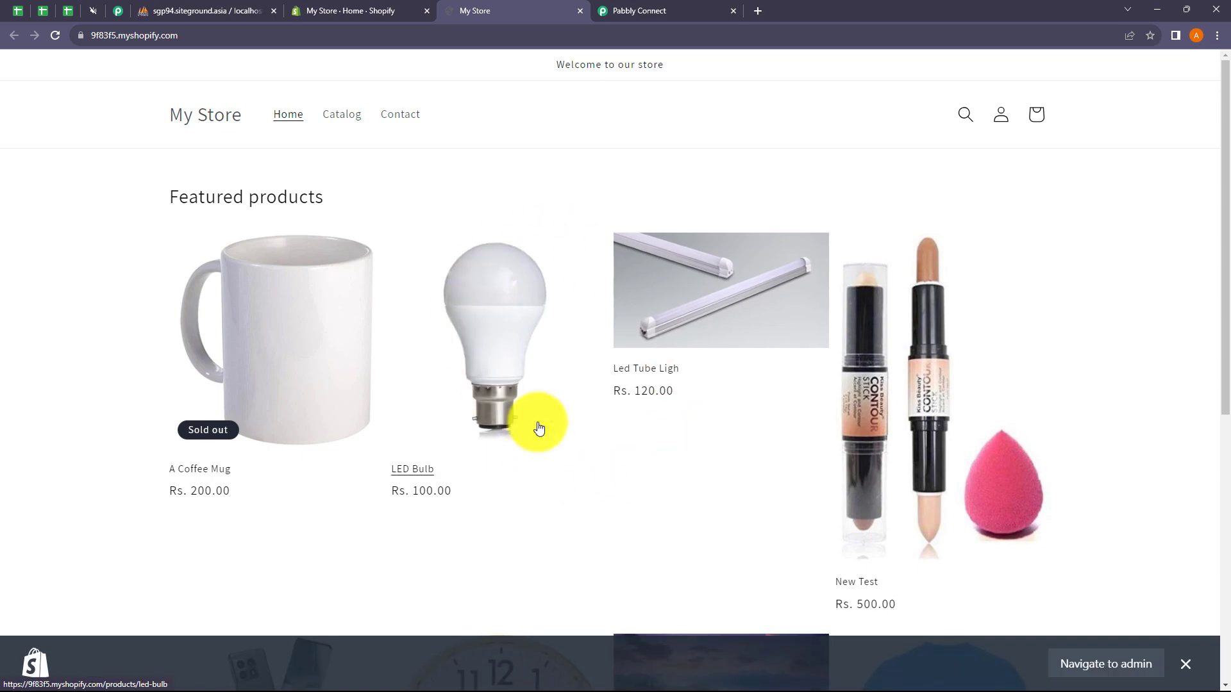
left_click(652, 11)
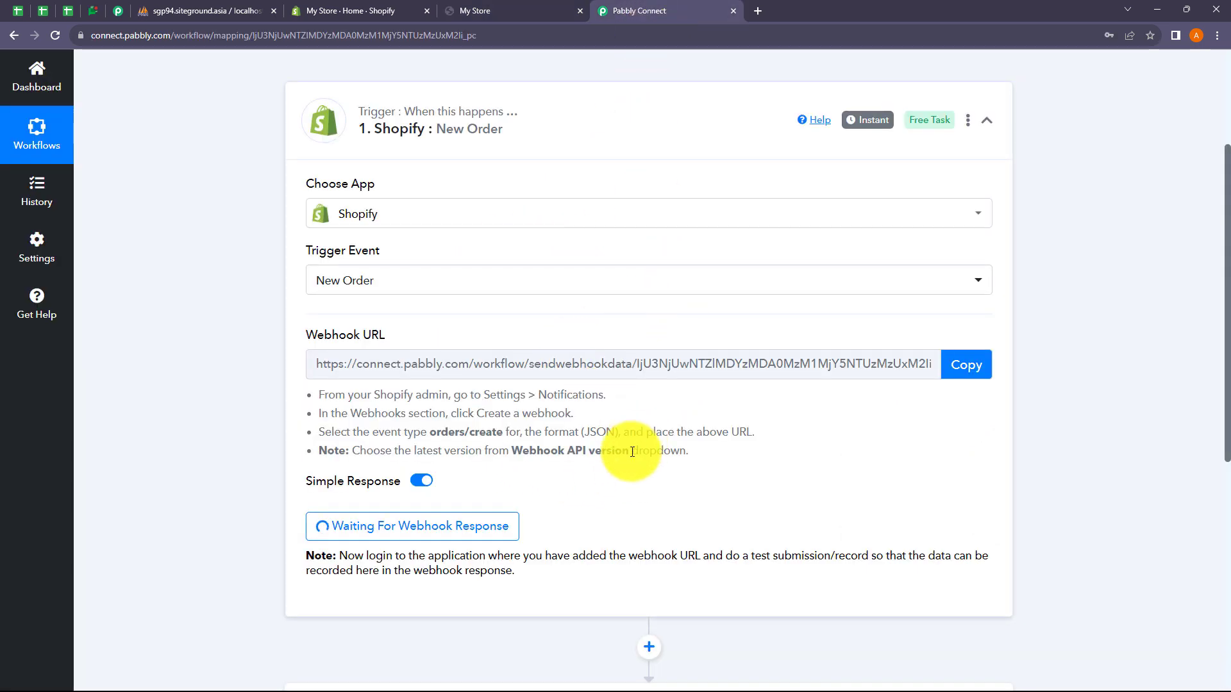
left_click_drag(638, 555, 833, 557)
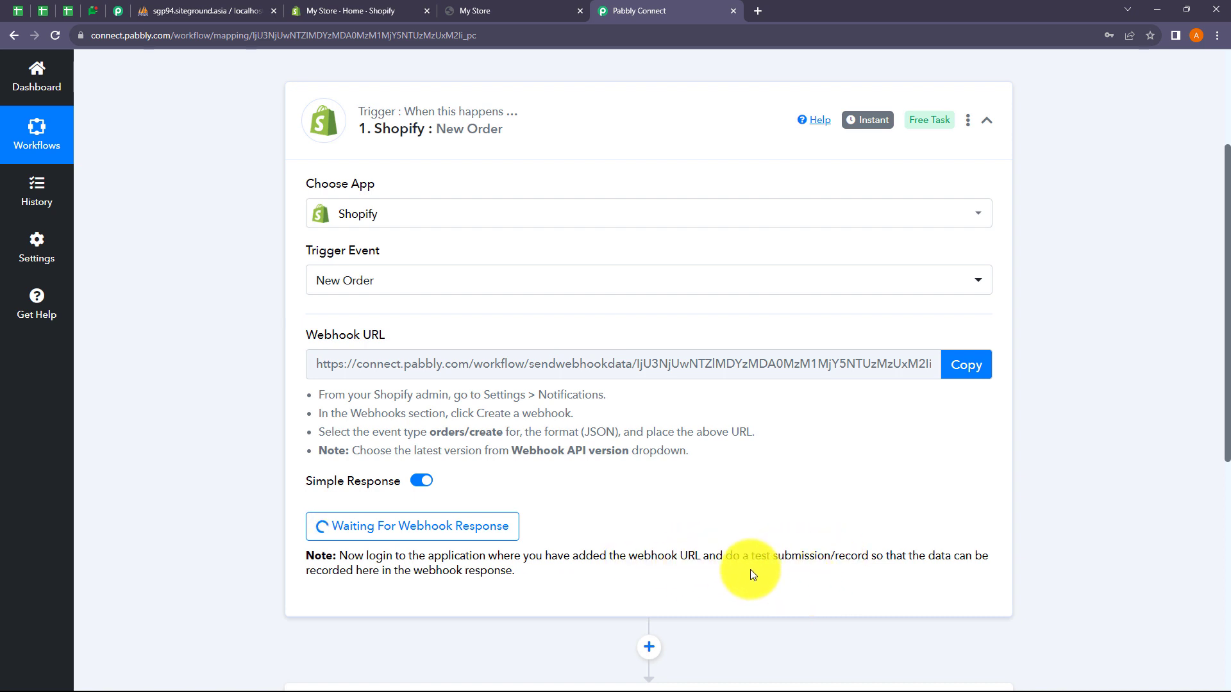
left_click(512, 10)
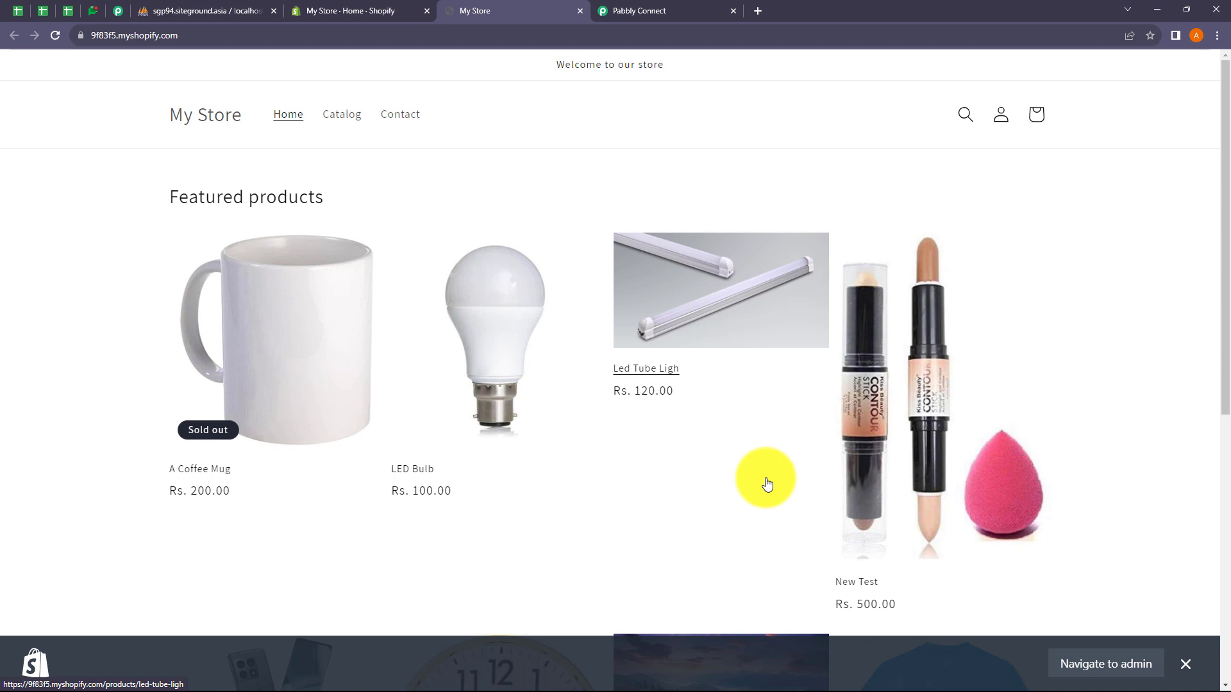
left_click(891, 449)
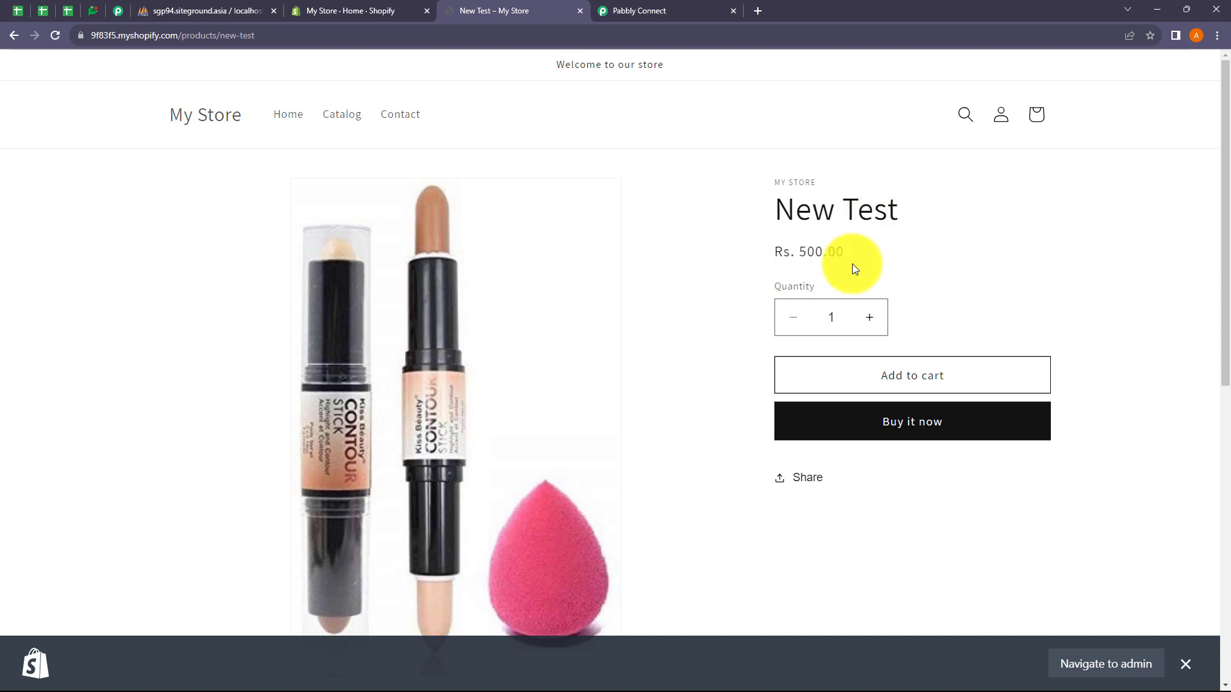
Step: Buy the New Test product now and enter the customer's email at checkout
left_click(935, 433)
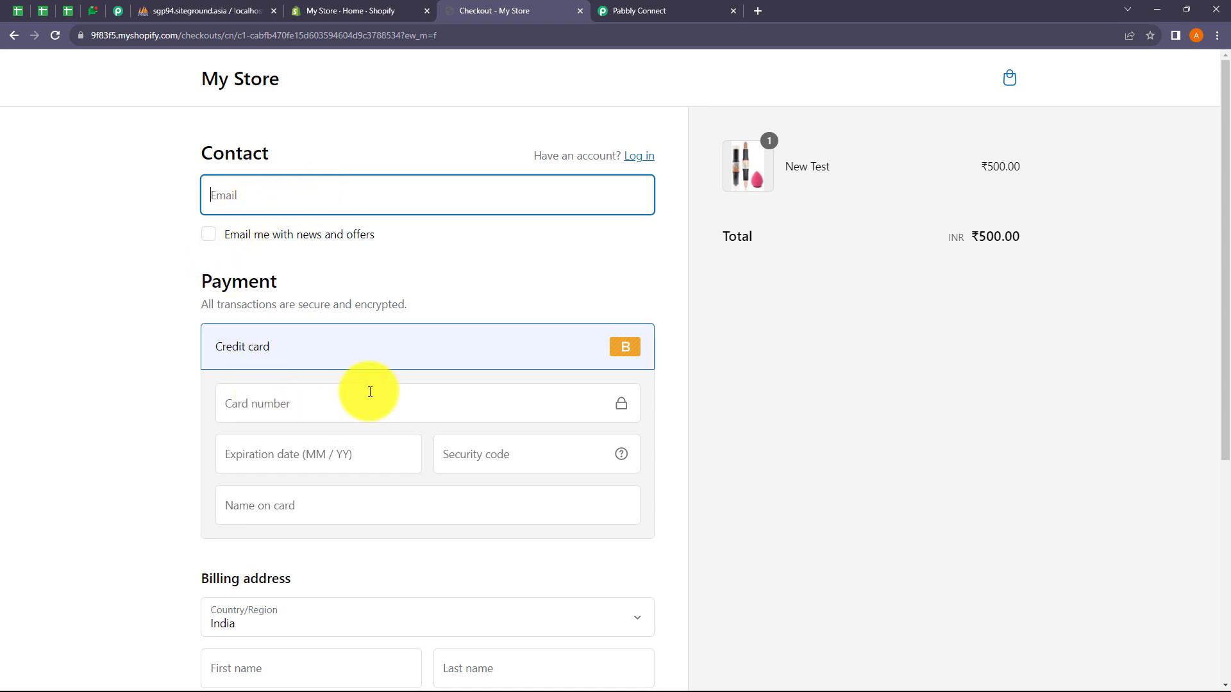
scroll(370, 392, "down", 3)
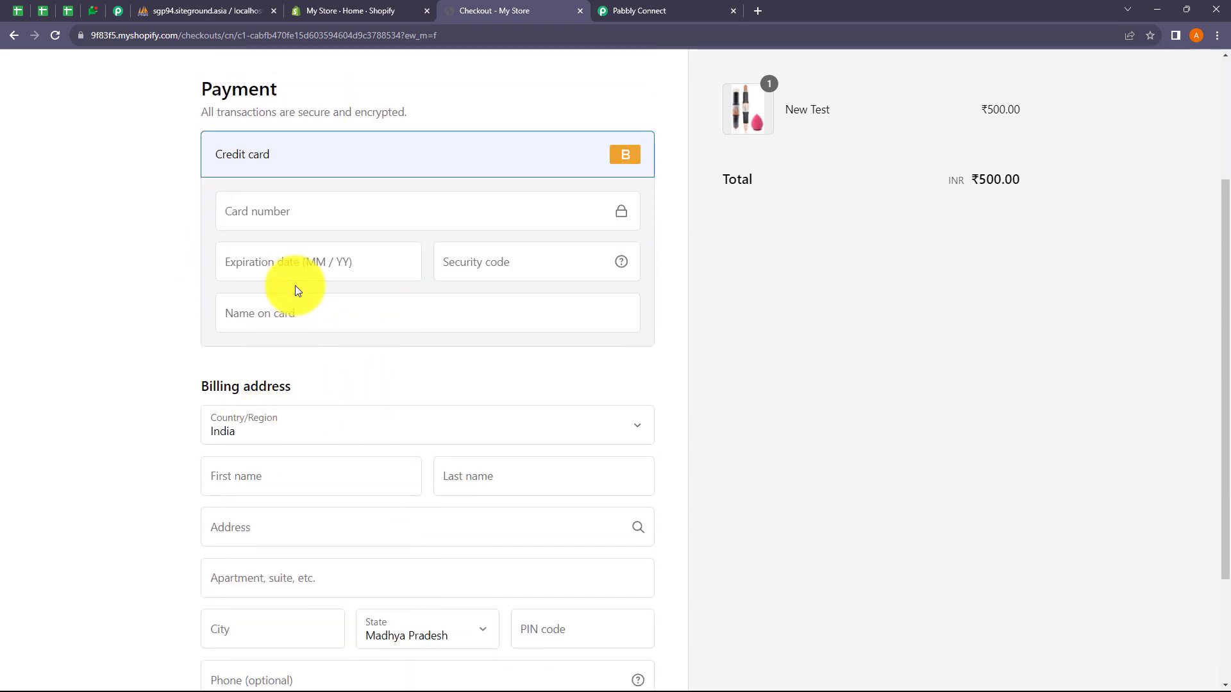
scroll(297, 289, "up", 2)
scroll(320, 292, "up", 1)
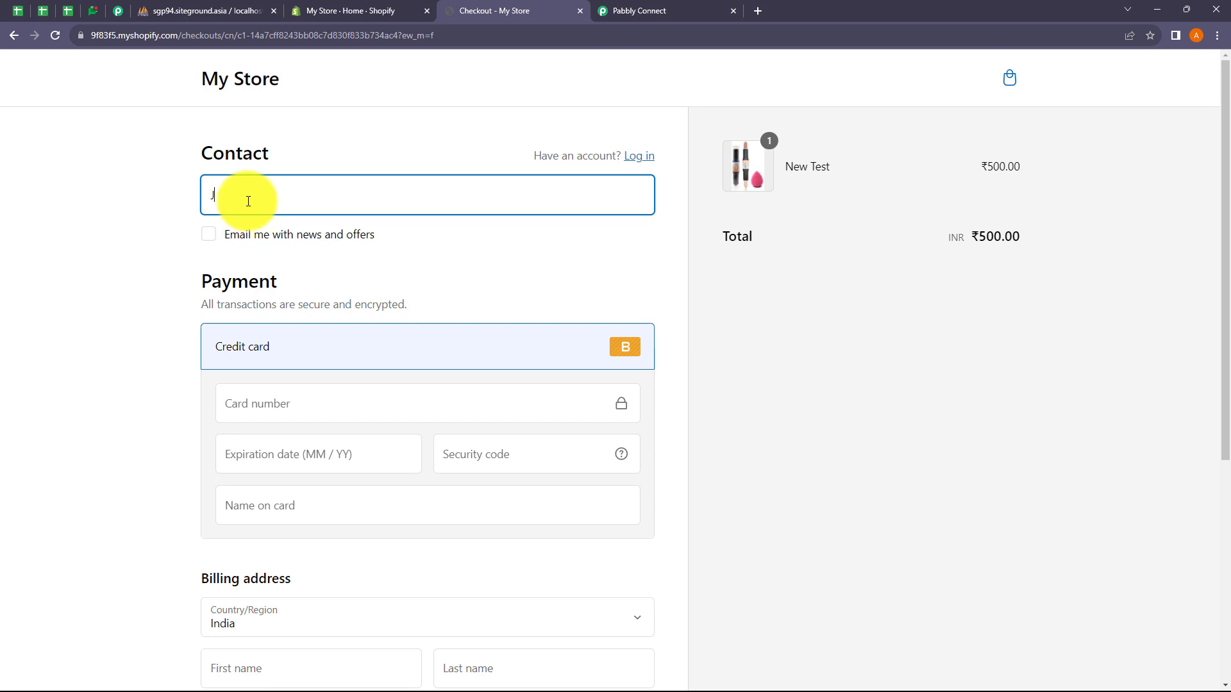
type("Ohn78")
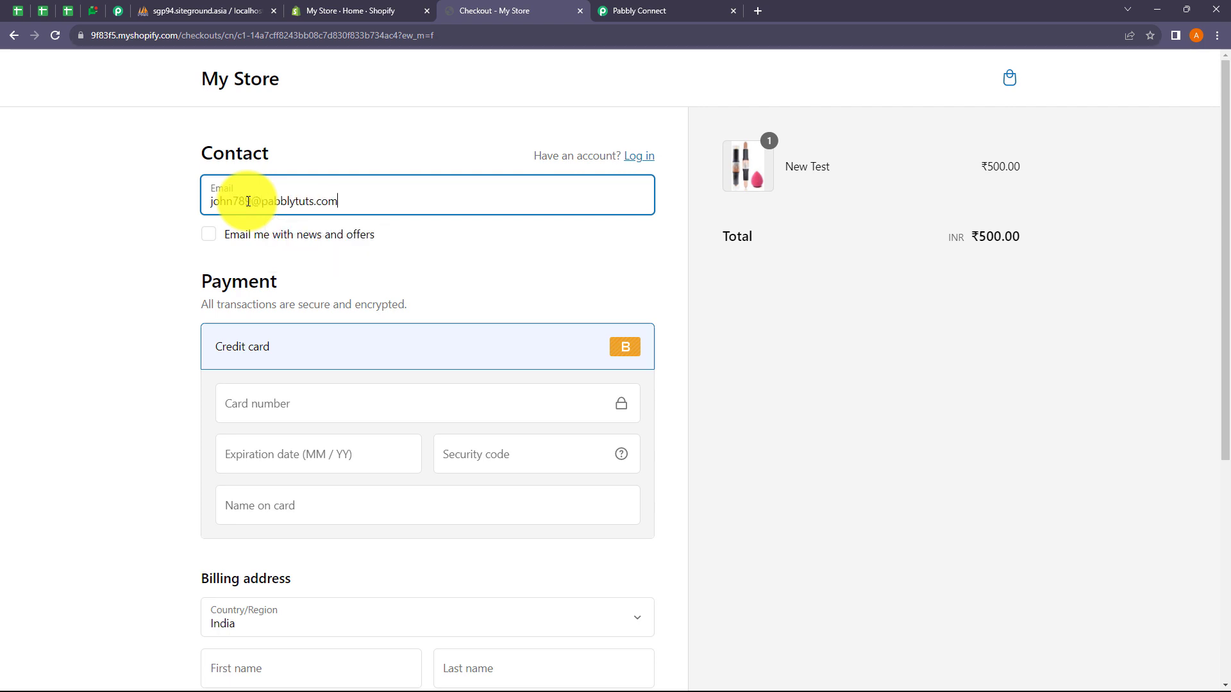
Step: Fill in the test card number, expiry 02/26 and the card security code
scroll(297, 319, "down", 1)
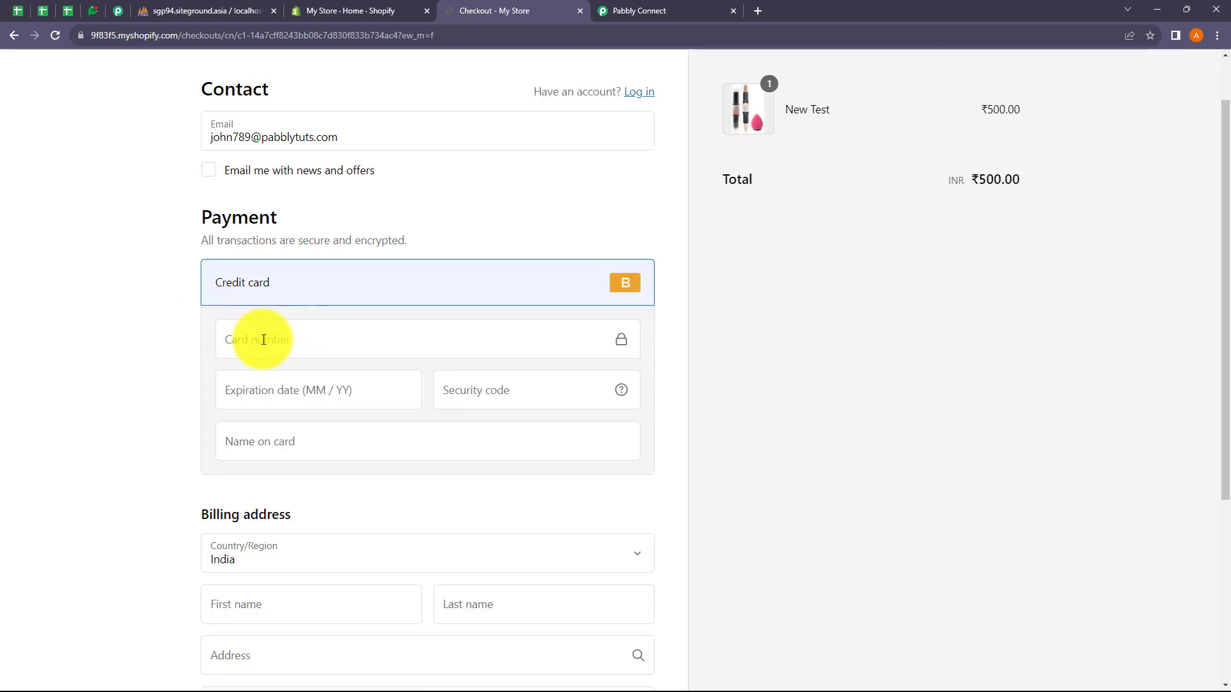
left_click(271, 342)
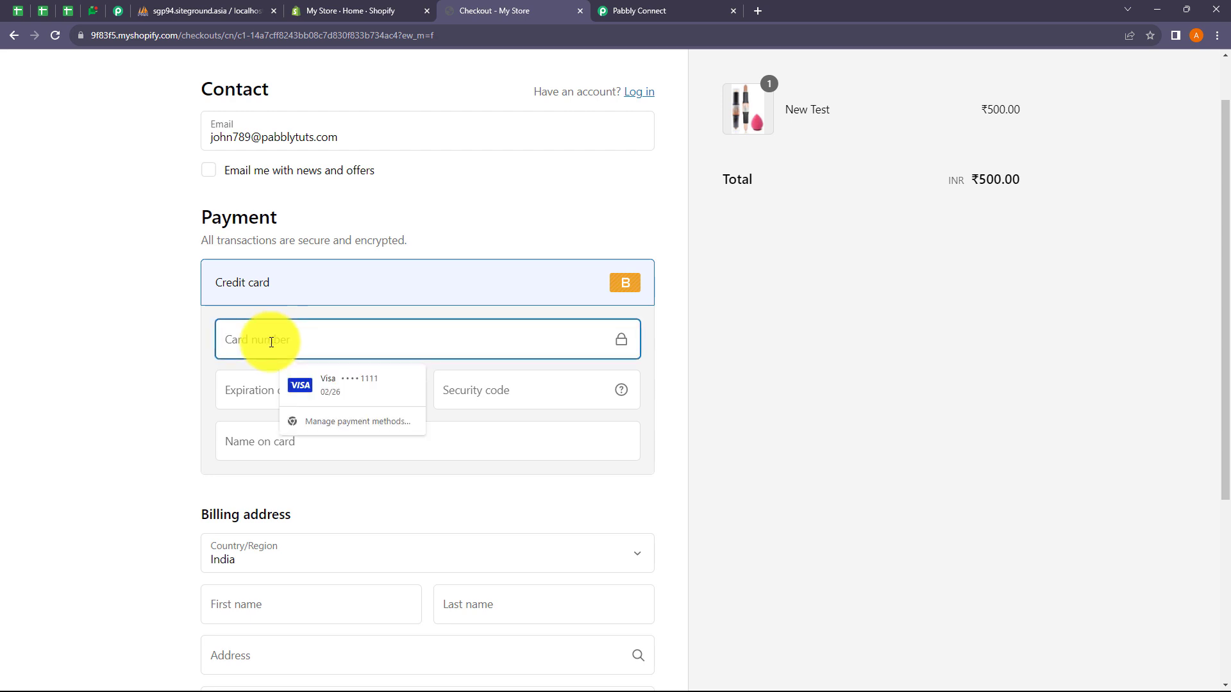
type("1")
left_click(246, 395)
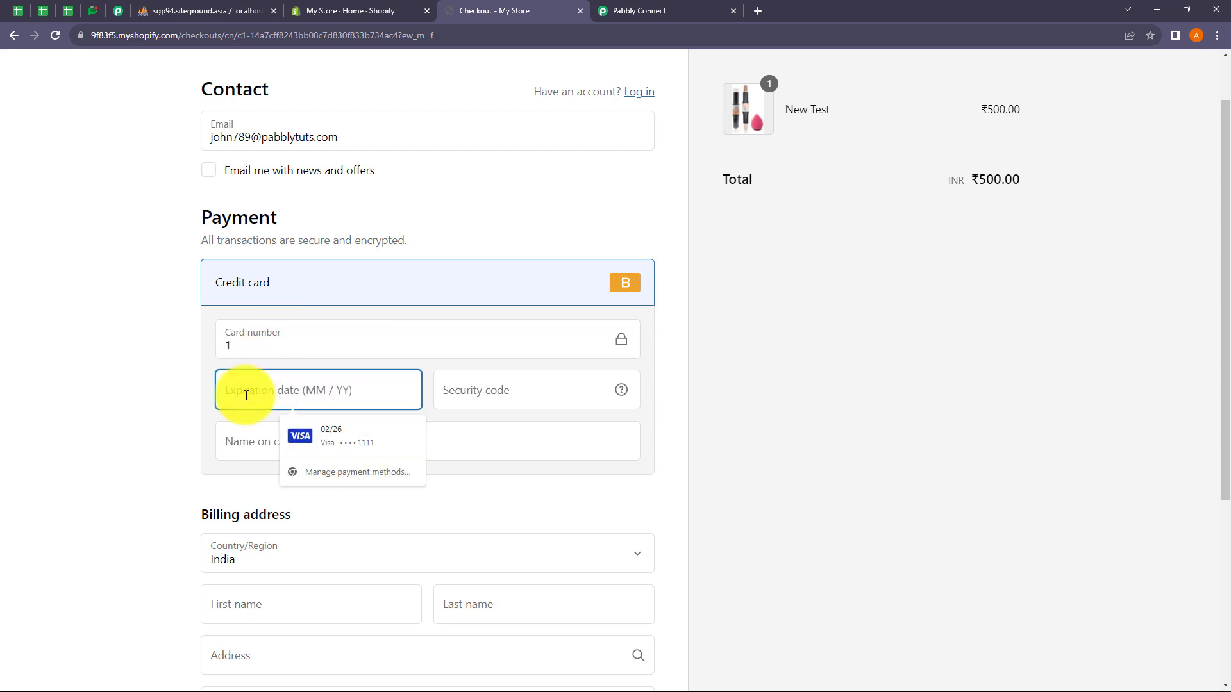
type("0226")
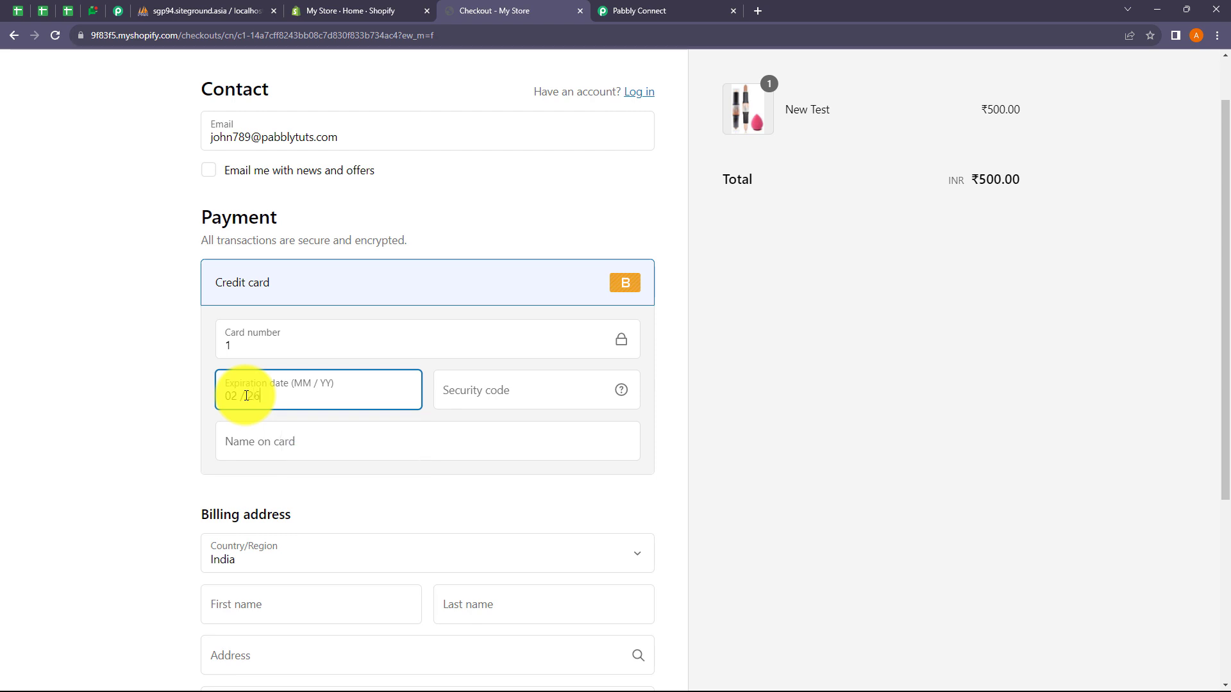
left_click(500, 392)
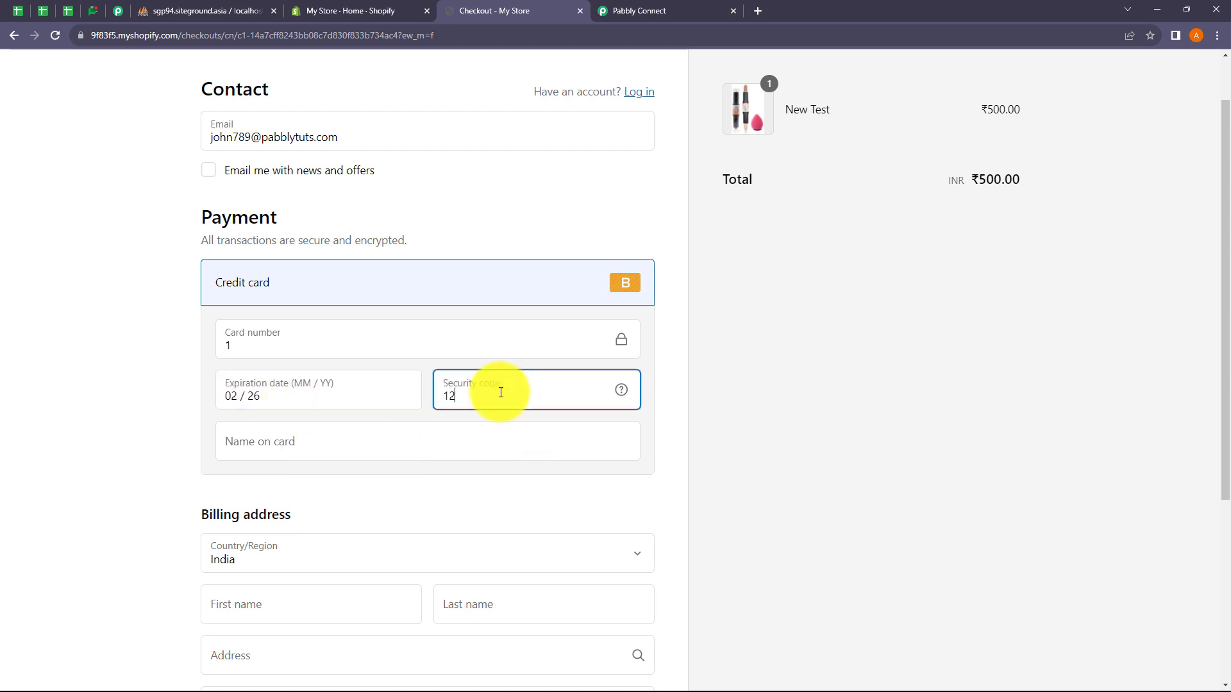
left_click(320, 442)
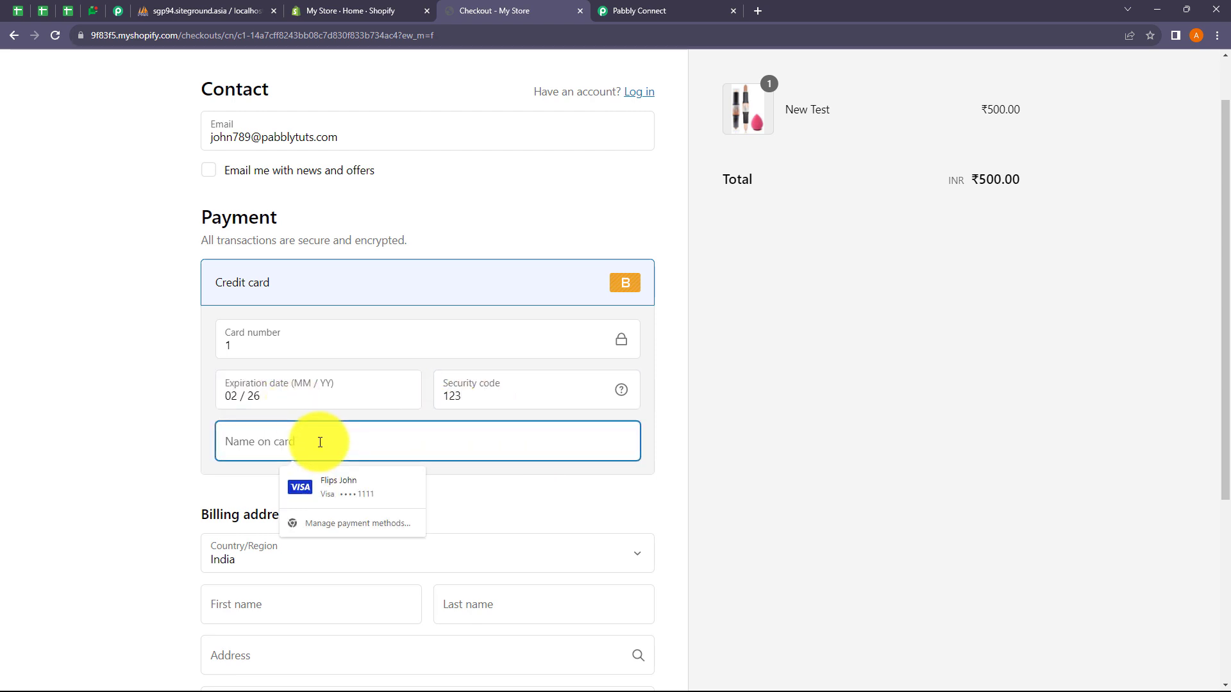
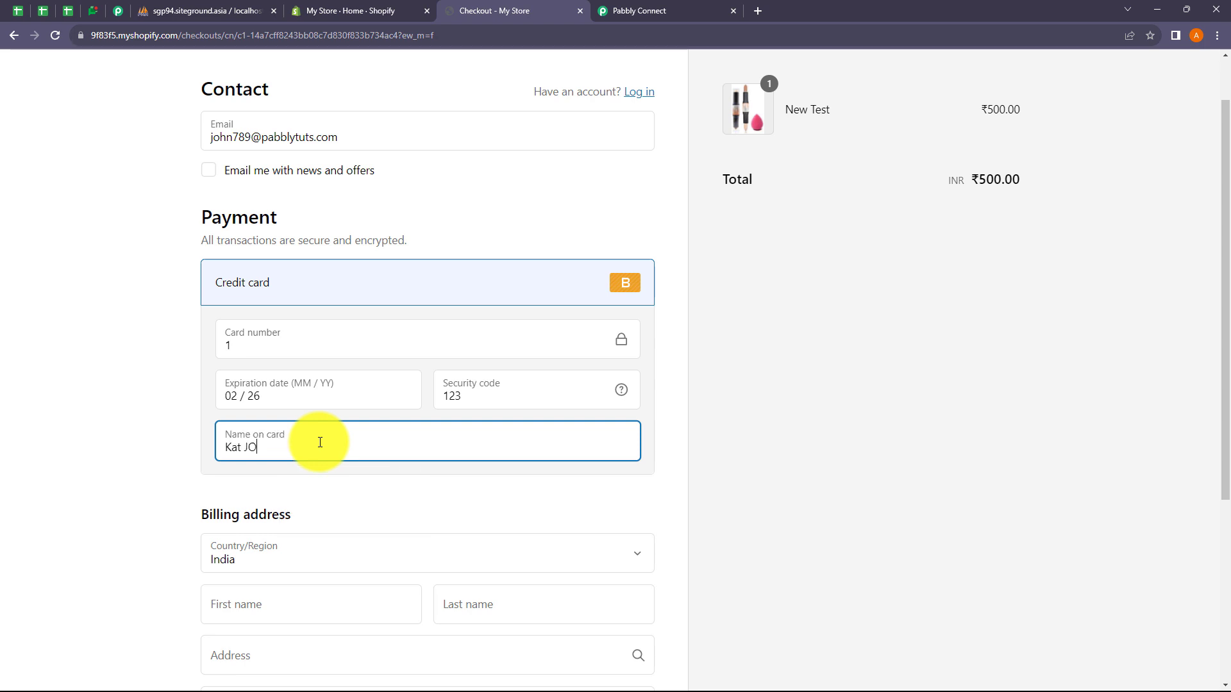
Step: Enter the cardholder's name and the billing first and last name
scroll(320, 442, "down", 3)
key("BackSpace")
key("BackSpace")
key("BackSpace")
type("ohn")
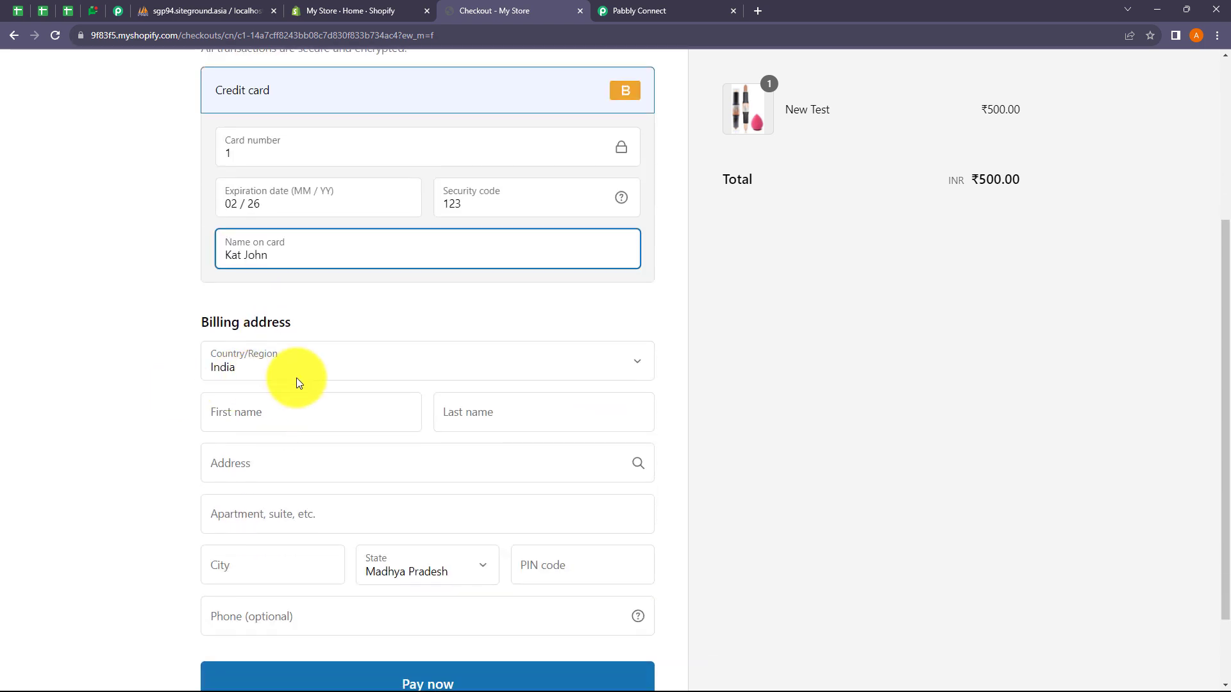
left_click(241, 414)
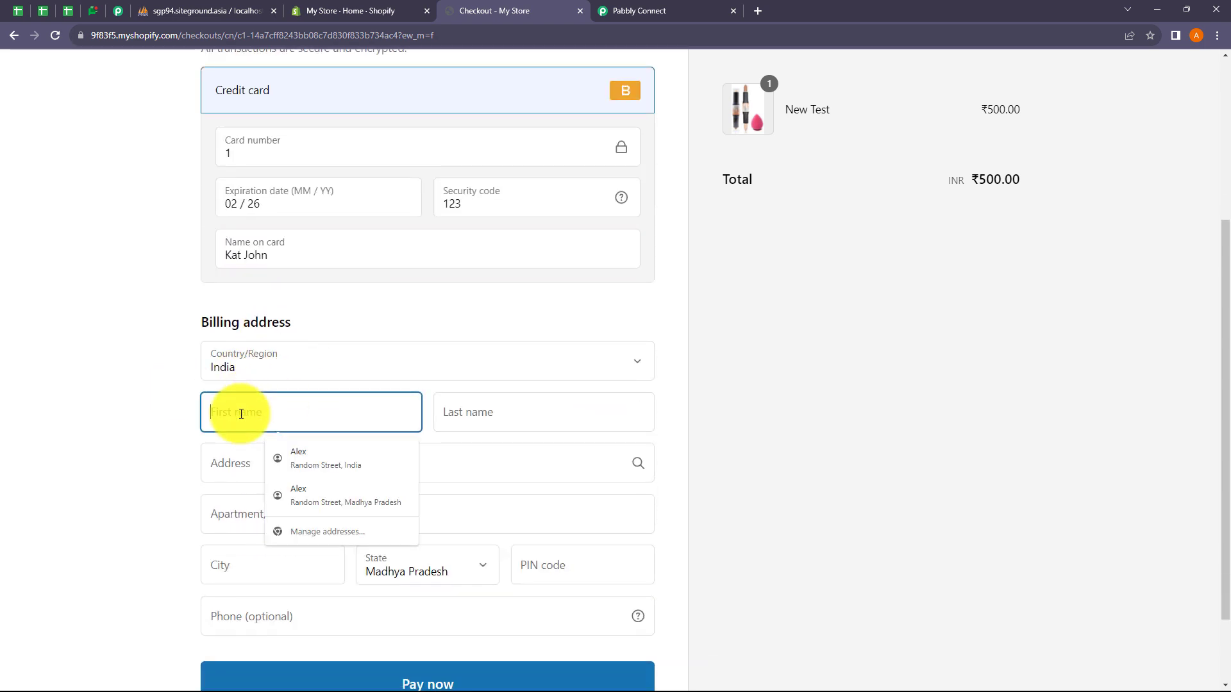
type("Kat")
left_click(468, 415)
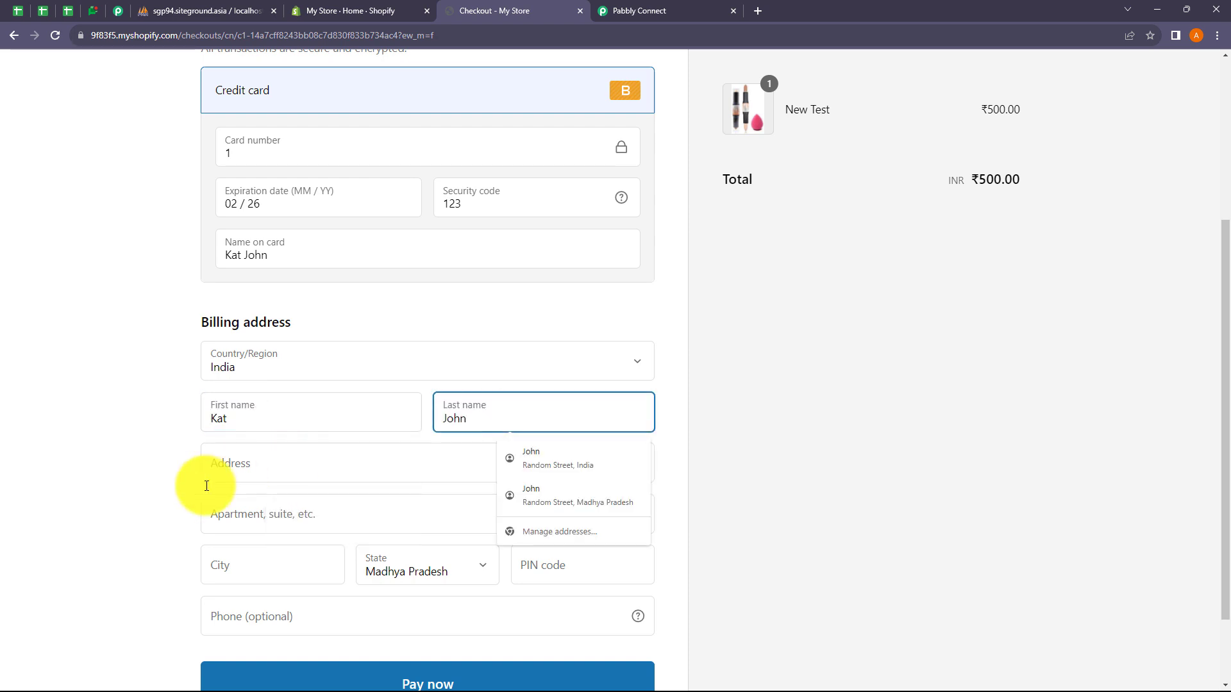
Step: Fill in billing street, apartment, city, PIN code and phone, then place the ₹500.00 order
left_click(232, 473)
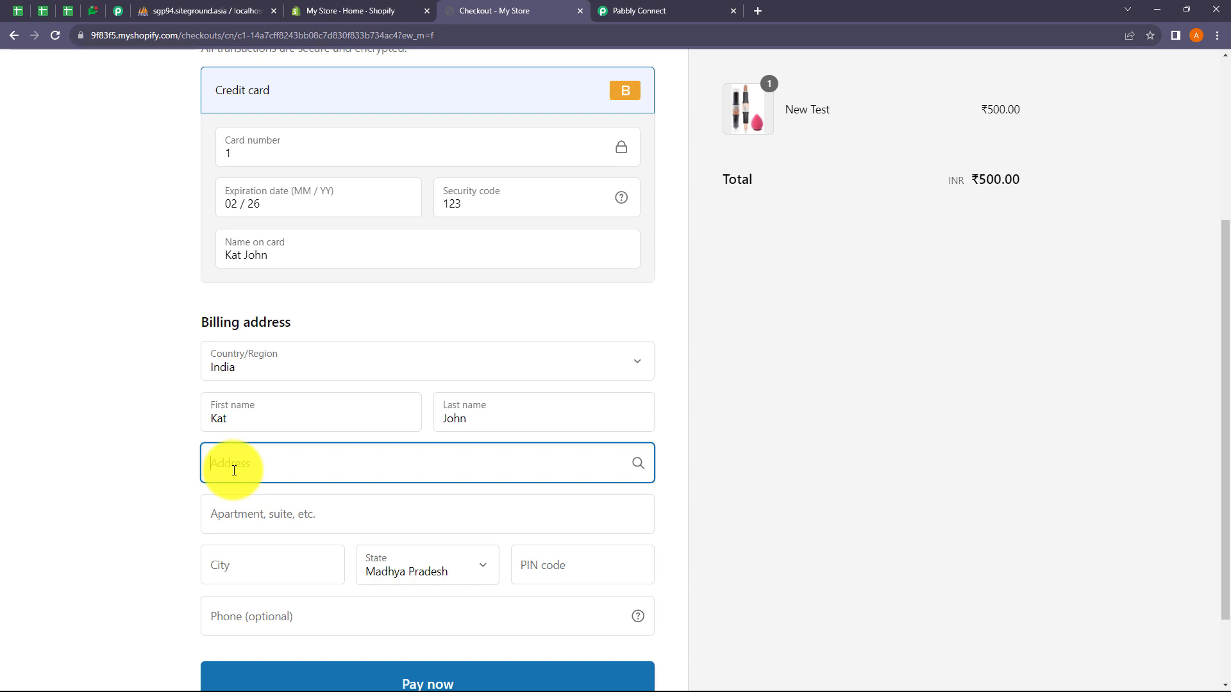
type("Random Street")
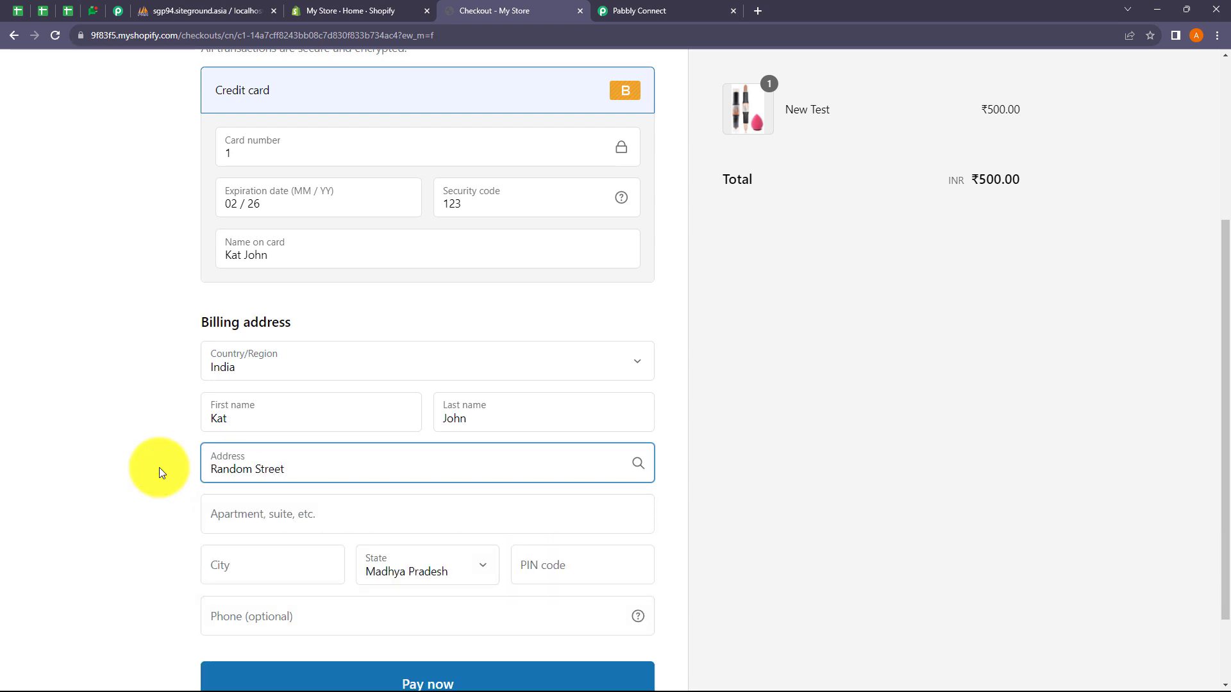
scroll(261, 425, "down", 1)
left_click(263, 424)
type("A")
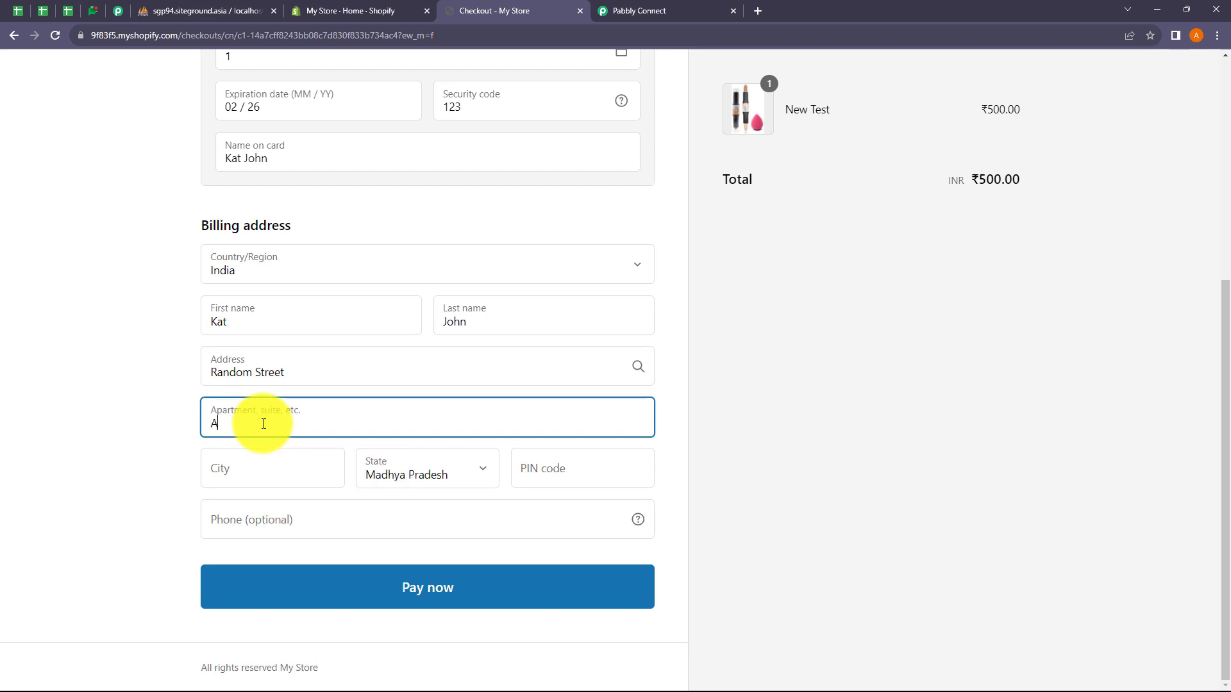
left_click(254, 473)
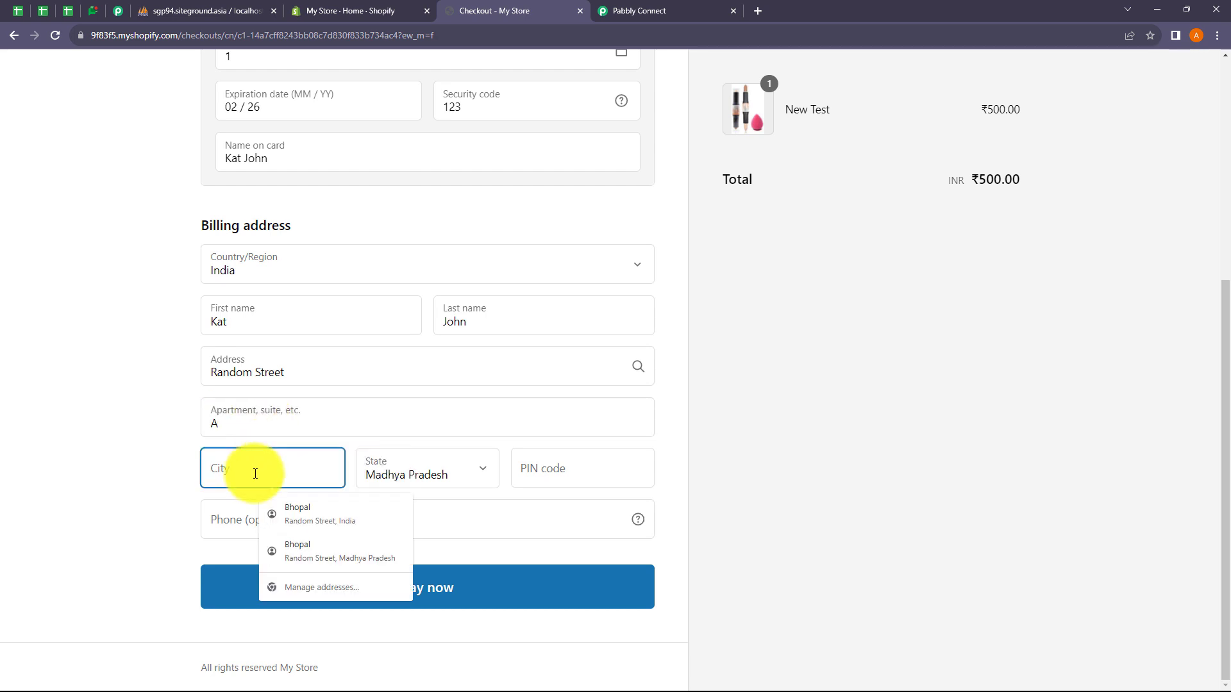
type("Bhopal")
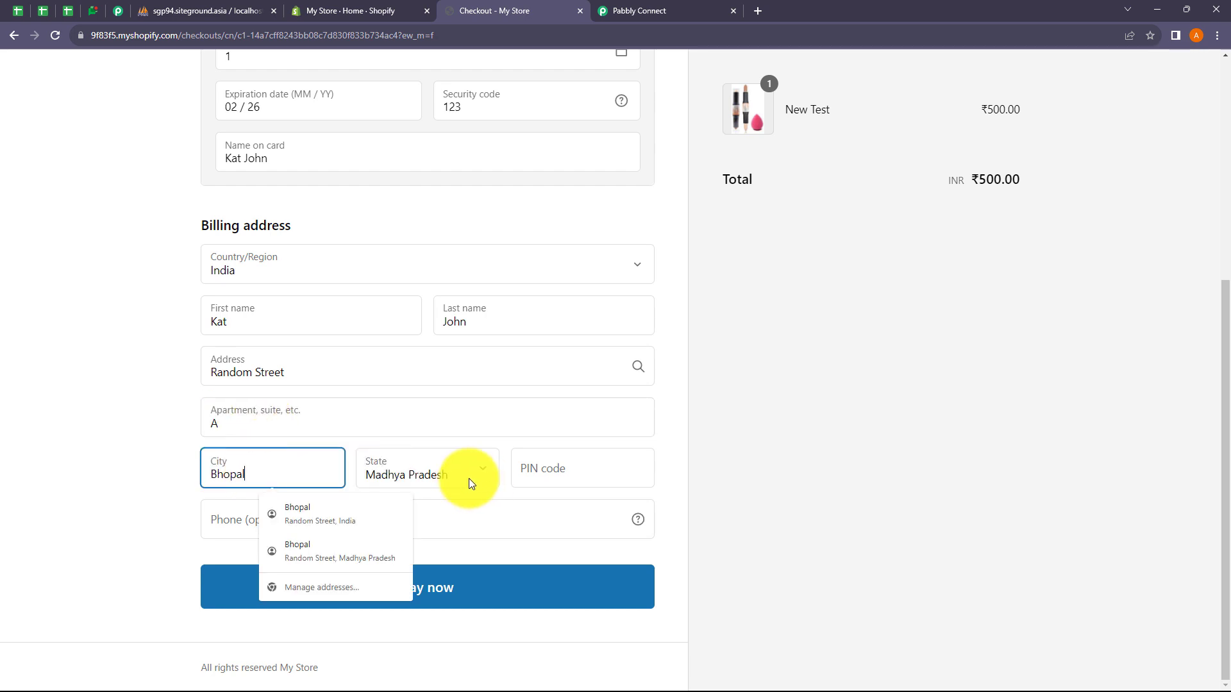
left_click(553, 482)
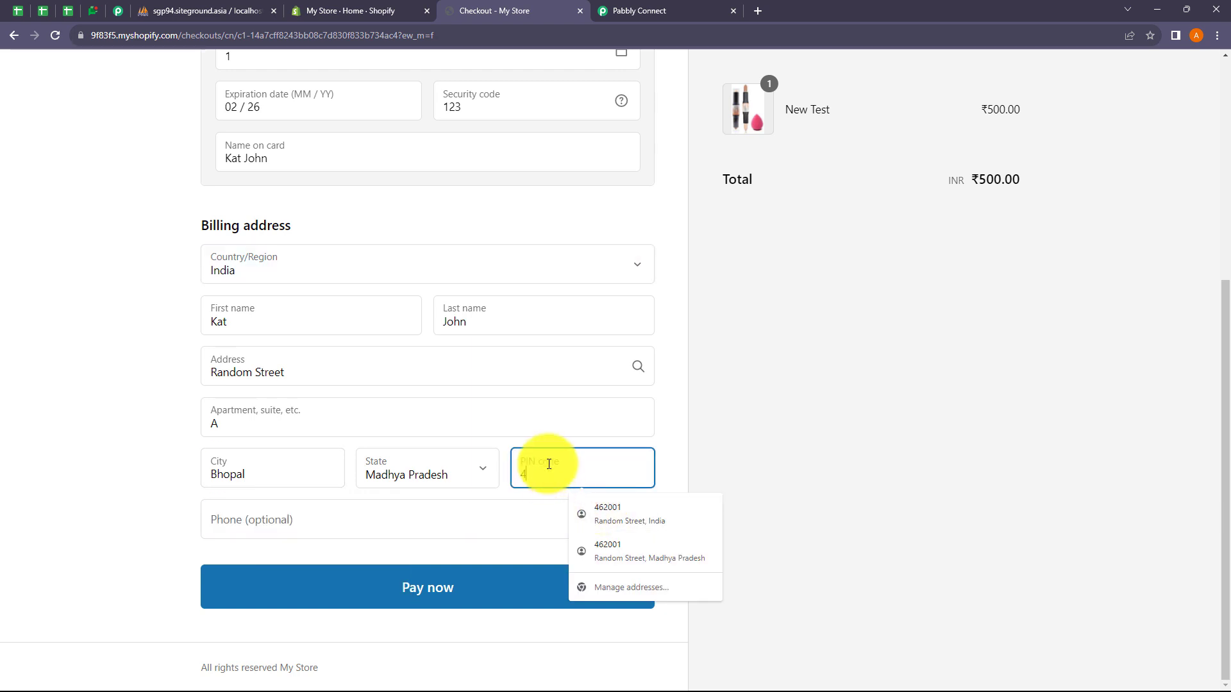
left_click(276, 521)
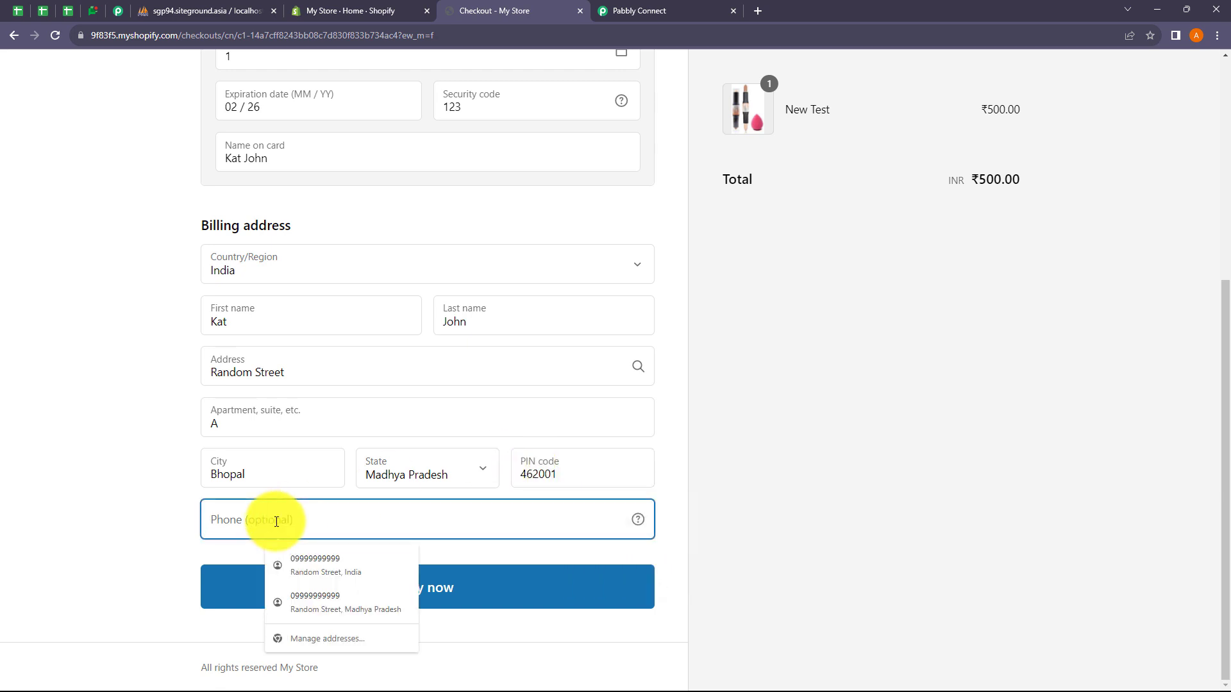
type("91 99999 99999")
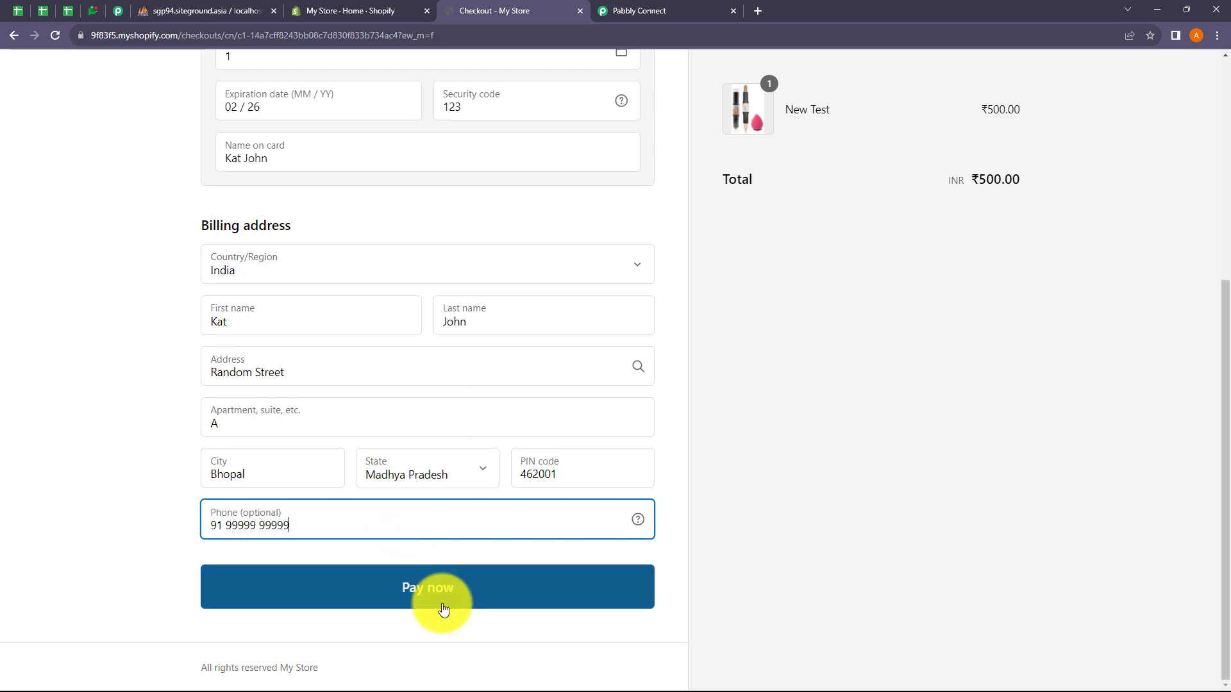
left_click(437, 598)
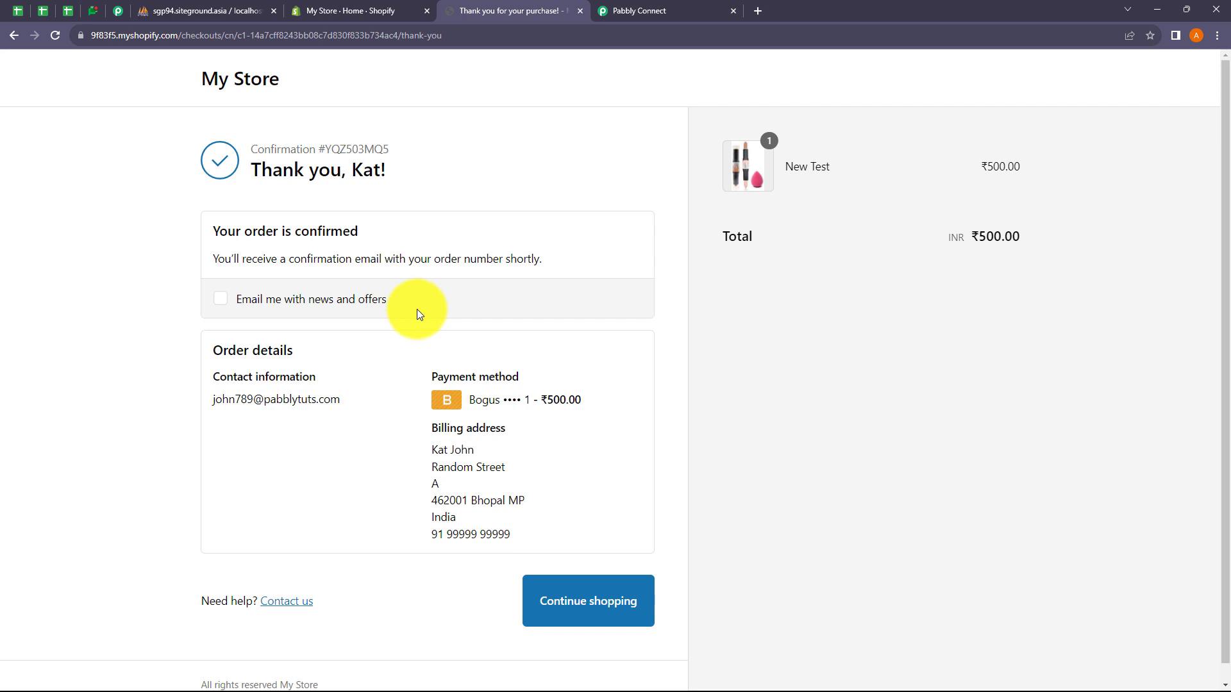
Step: Return to Pabbly and check the captured order's Total Price and New Test line item
left_click(648, 14)
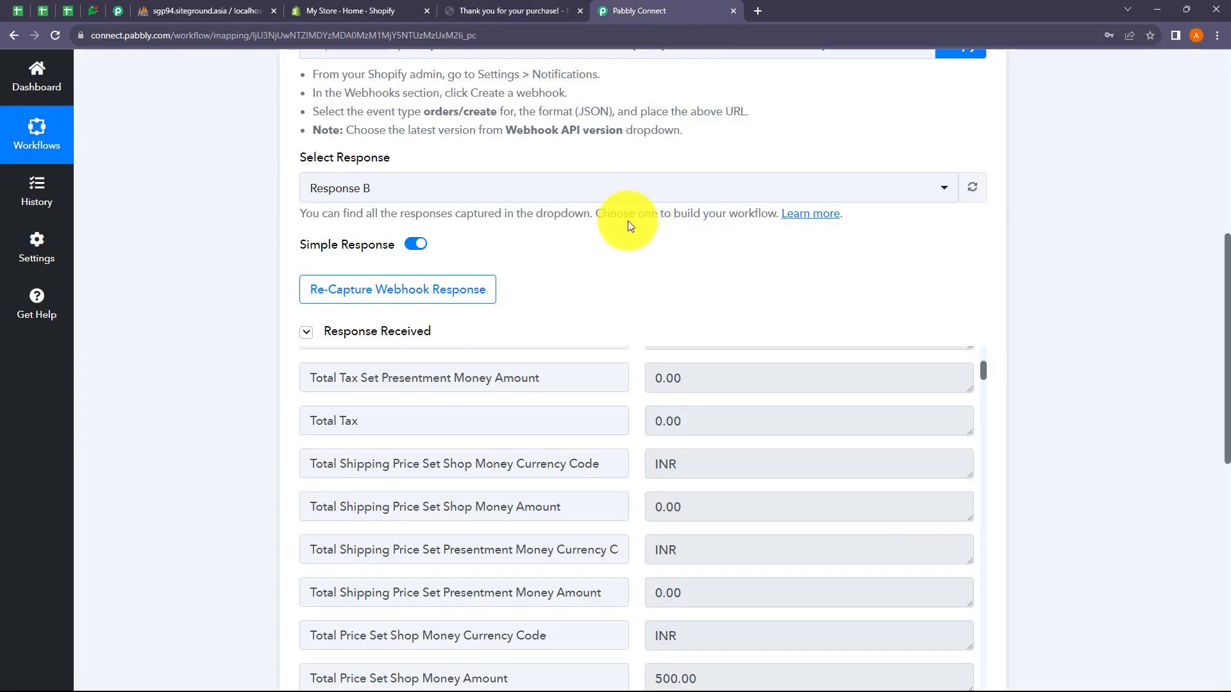
scroll(738, 448, "up", 5)
scroll(693, 332, "down", 2)
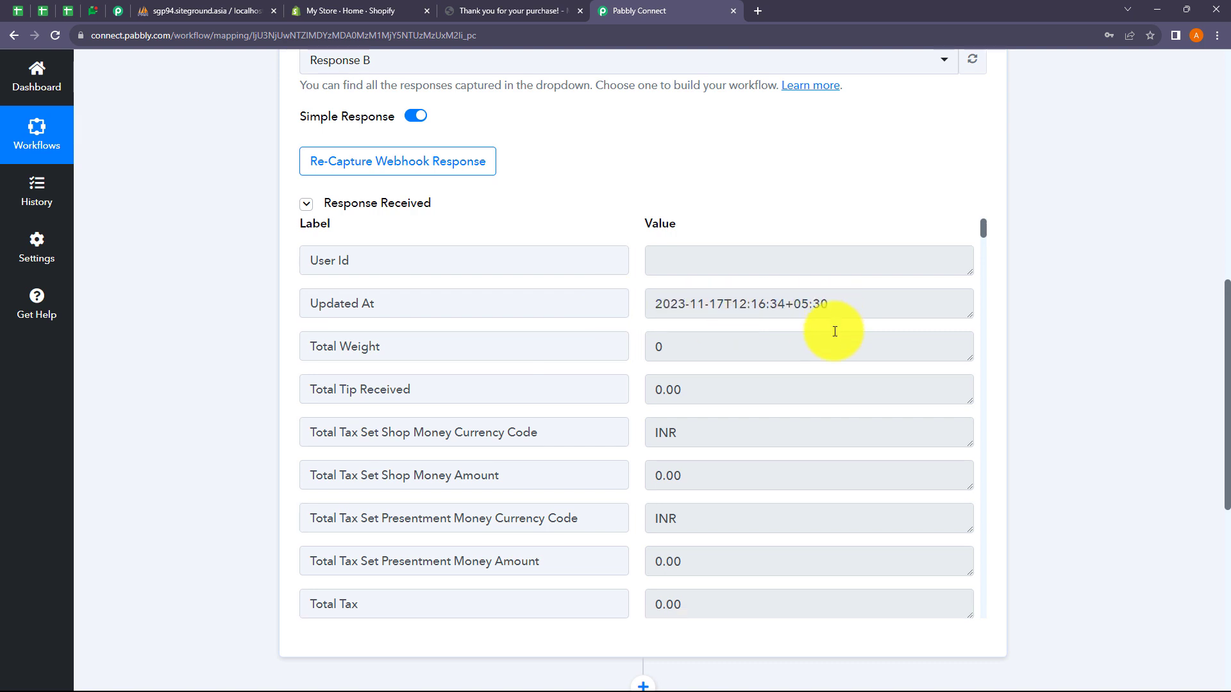
scroll(692, 415, "down", 5)
scroll(699, 416, "down", 3)
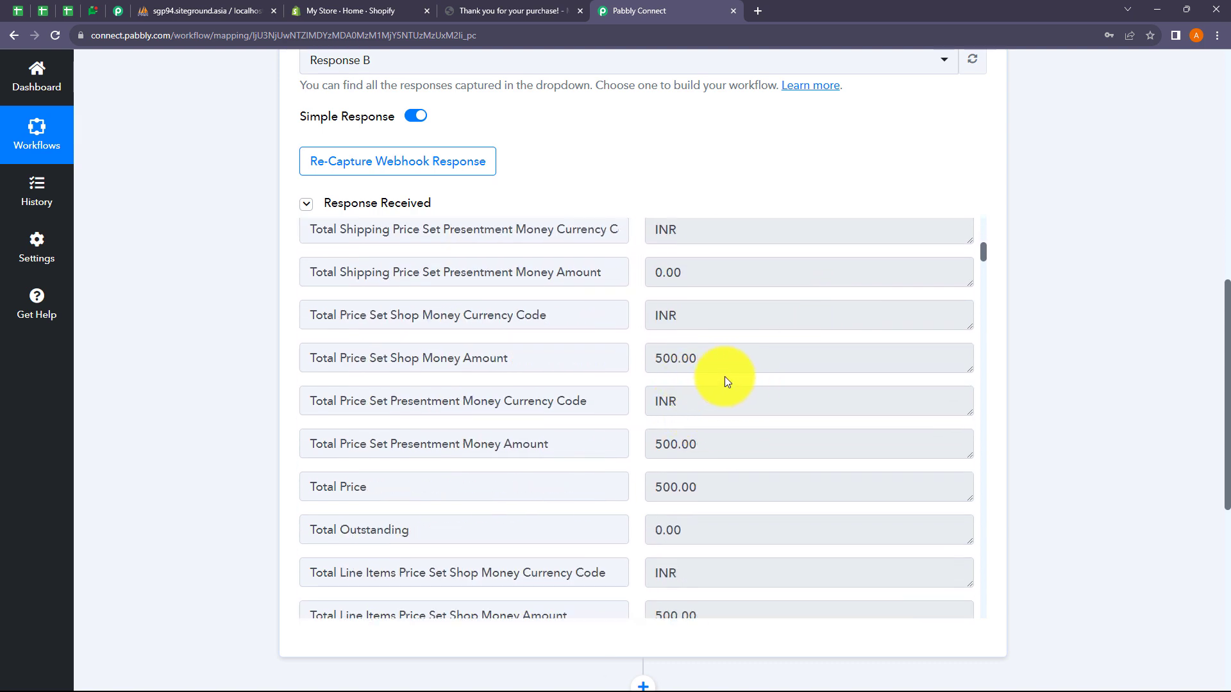
left_click(717, 486)
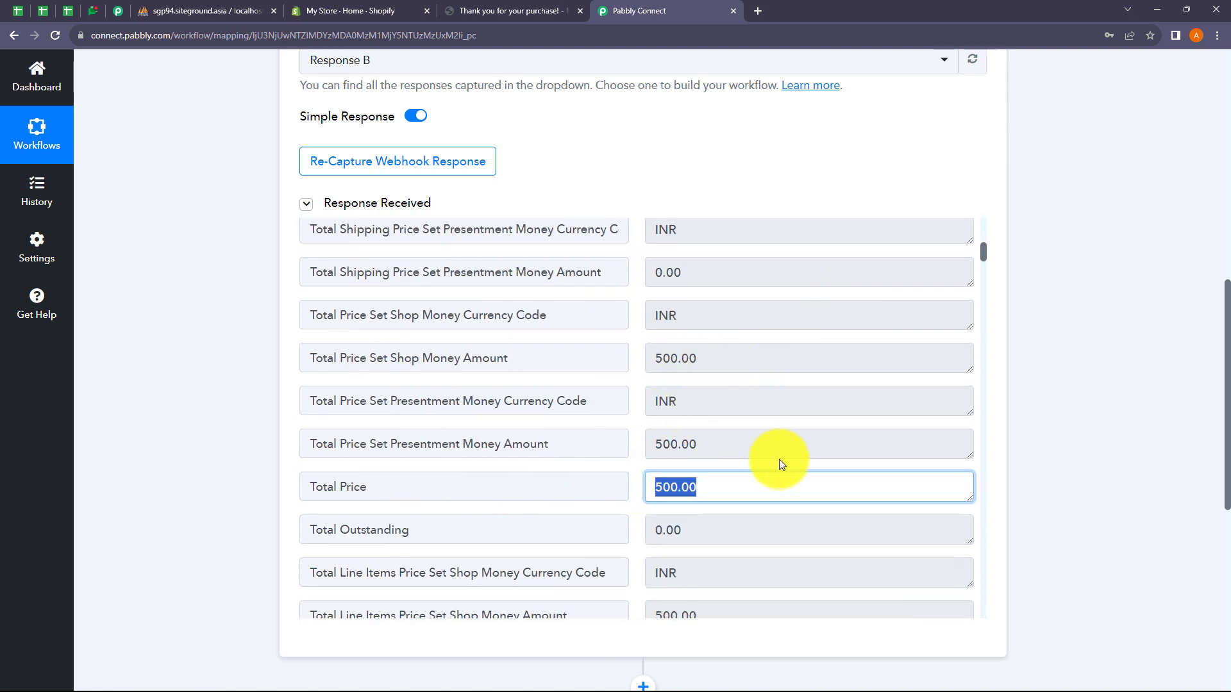
scroll(780, 458, "down", 1)
scroll(780, 459, "down", 20)
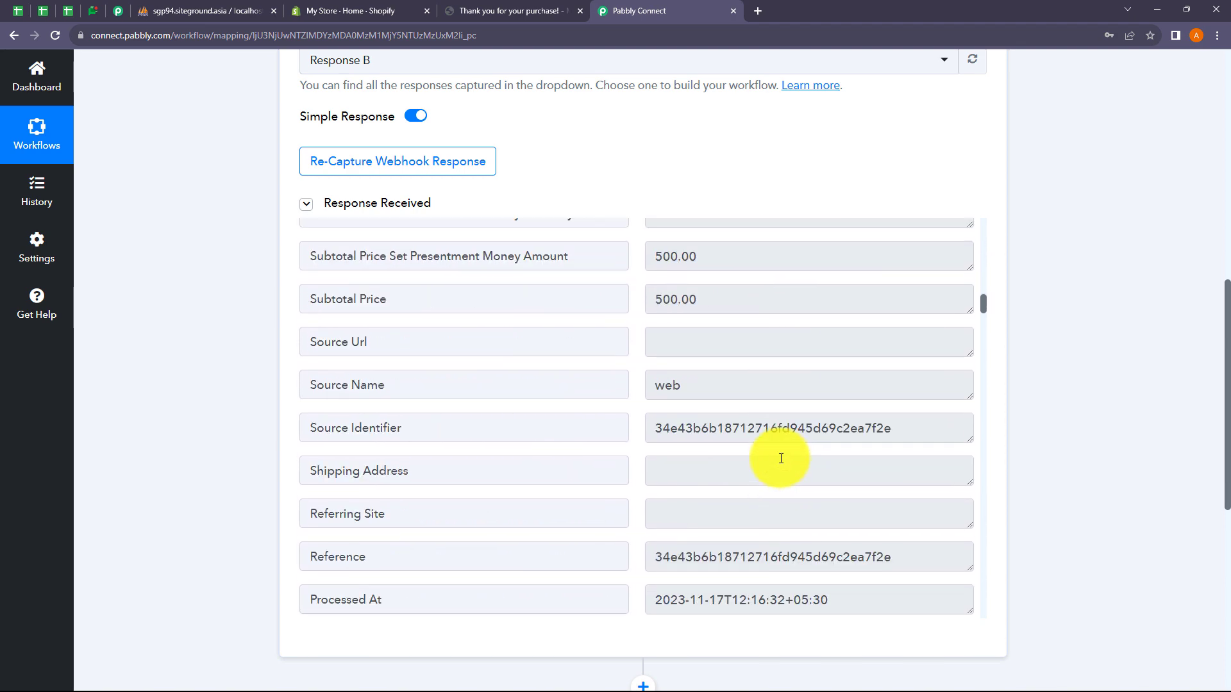
scroll(781, 458, "down", 15)
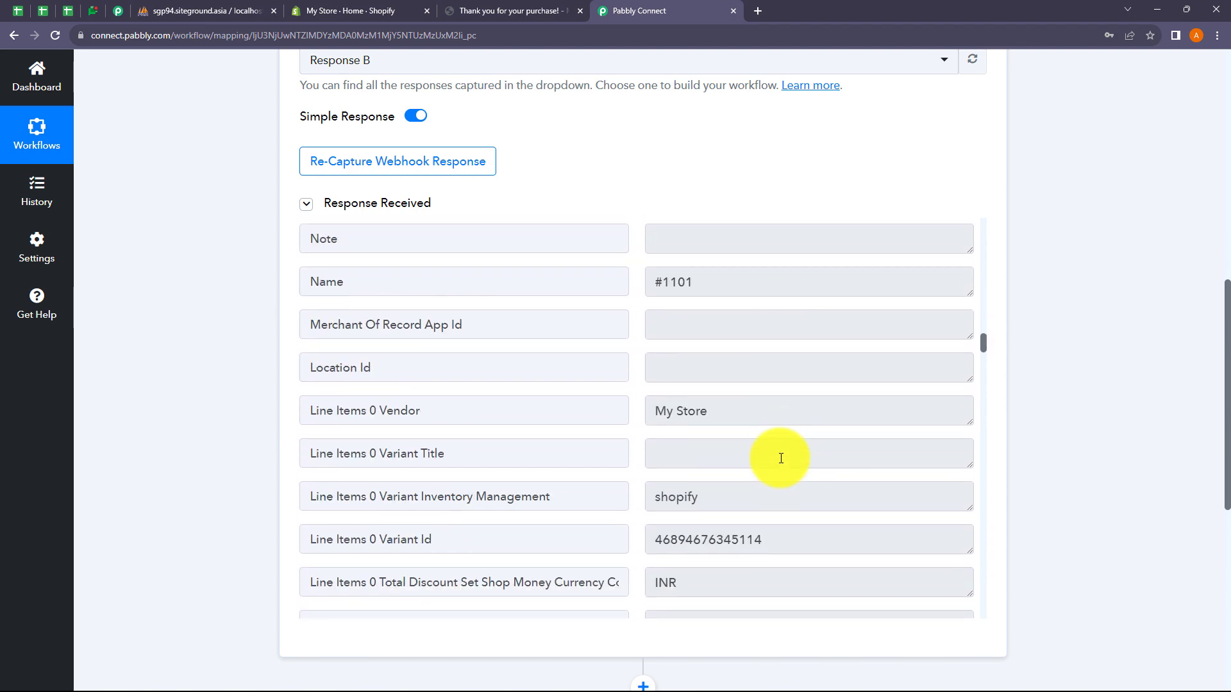
left_click(739, 358)
left_click(708, 349)
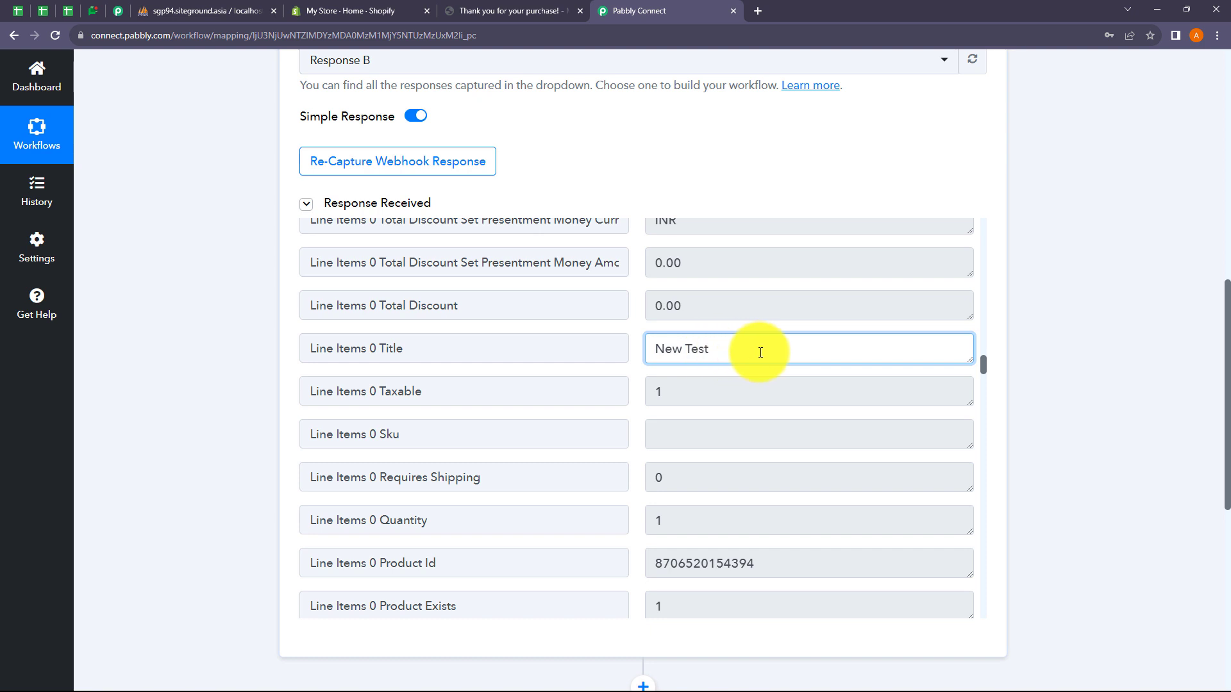
Step: Scroll through the rest of the response to check the captured customer first and last name
scroll(757, 351, "down", 8)
scroll(760, 352, "down", 10)
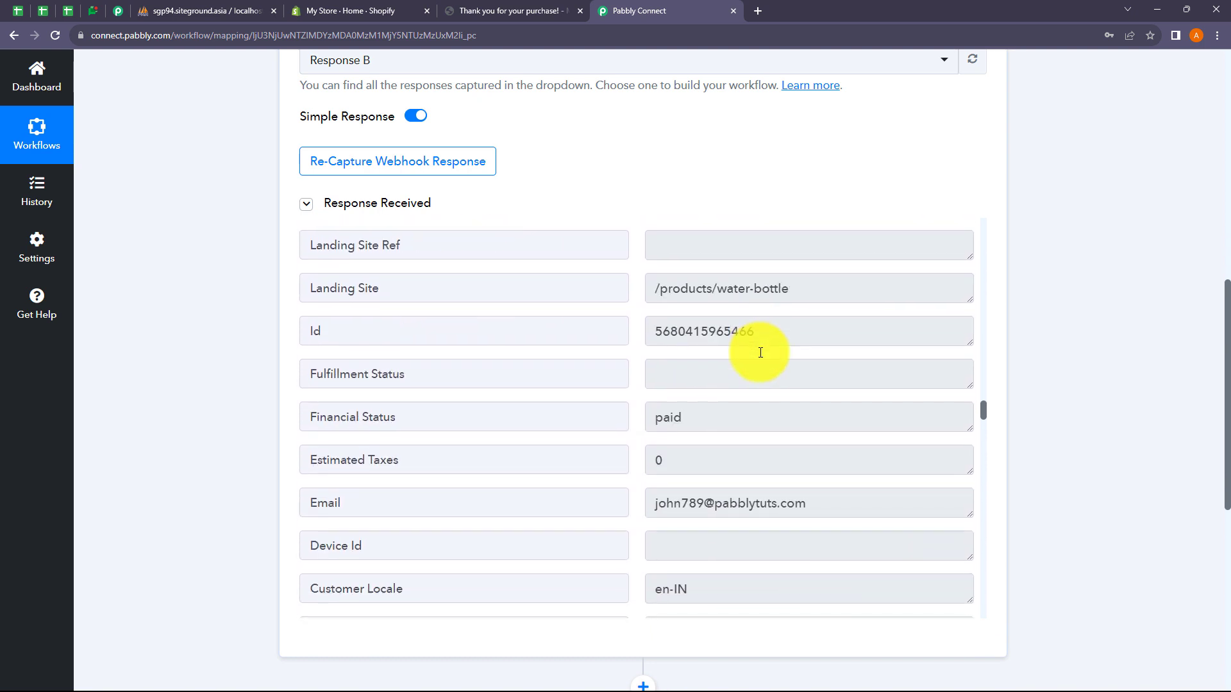
scroll(718, 329, "up", 1)
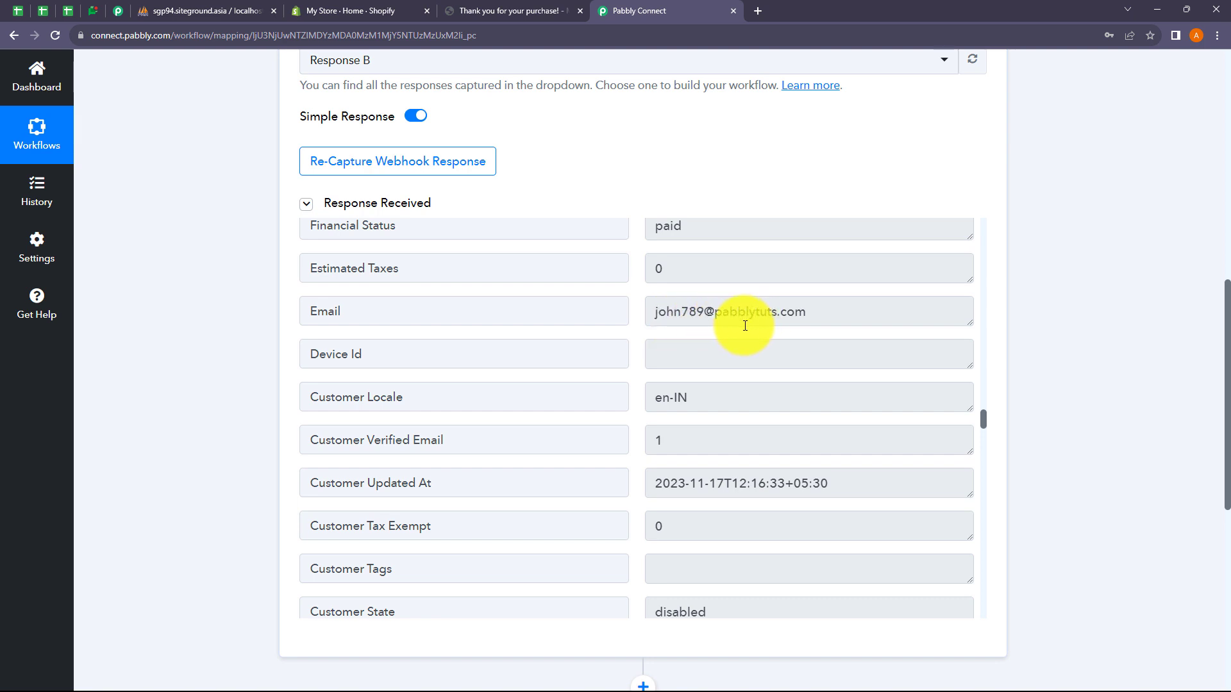
scroll(797, 384, "down", 4)
scroll(798, 421, "down", 6)
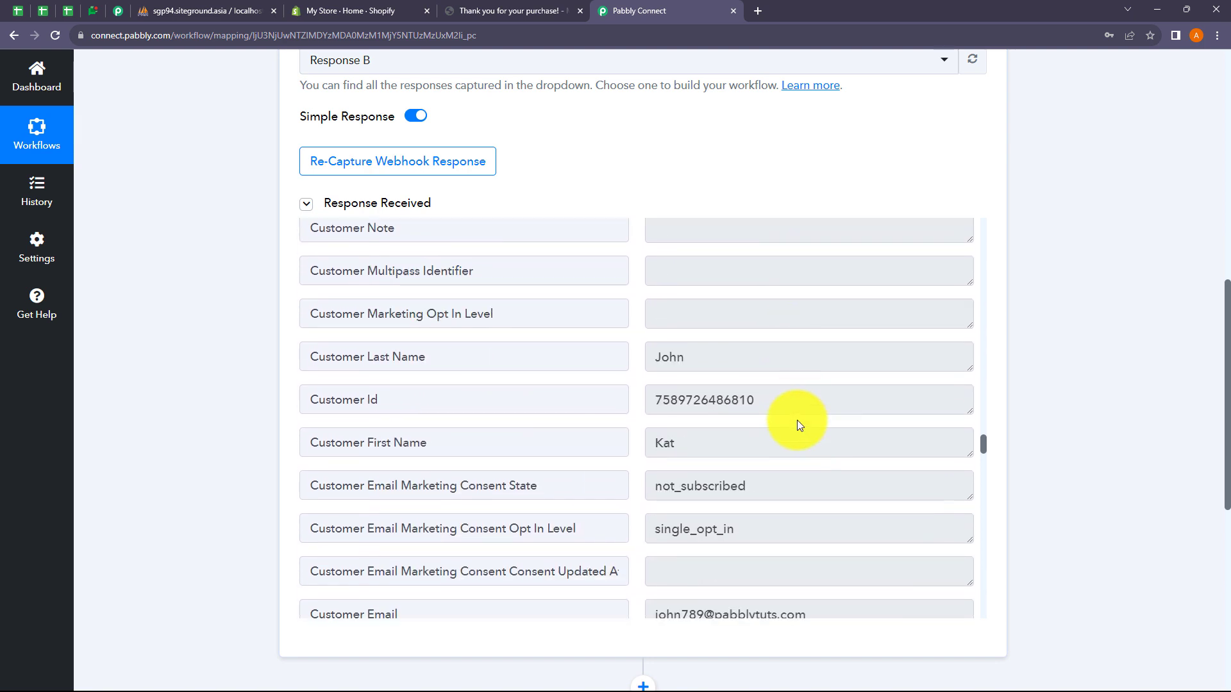
double_click(662, 316)
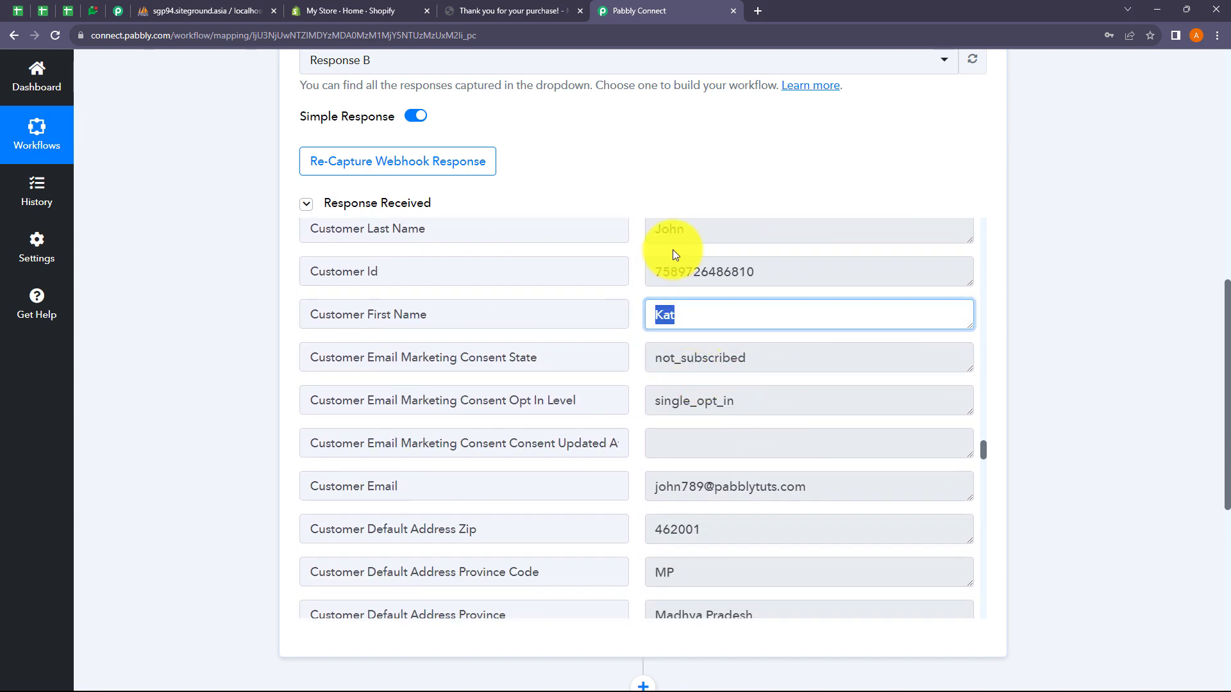
left_click_drag(660, 230, 685, 229)
scroll(790, 396, "down", 3)
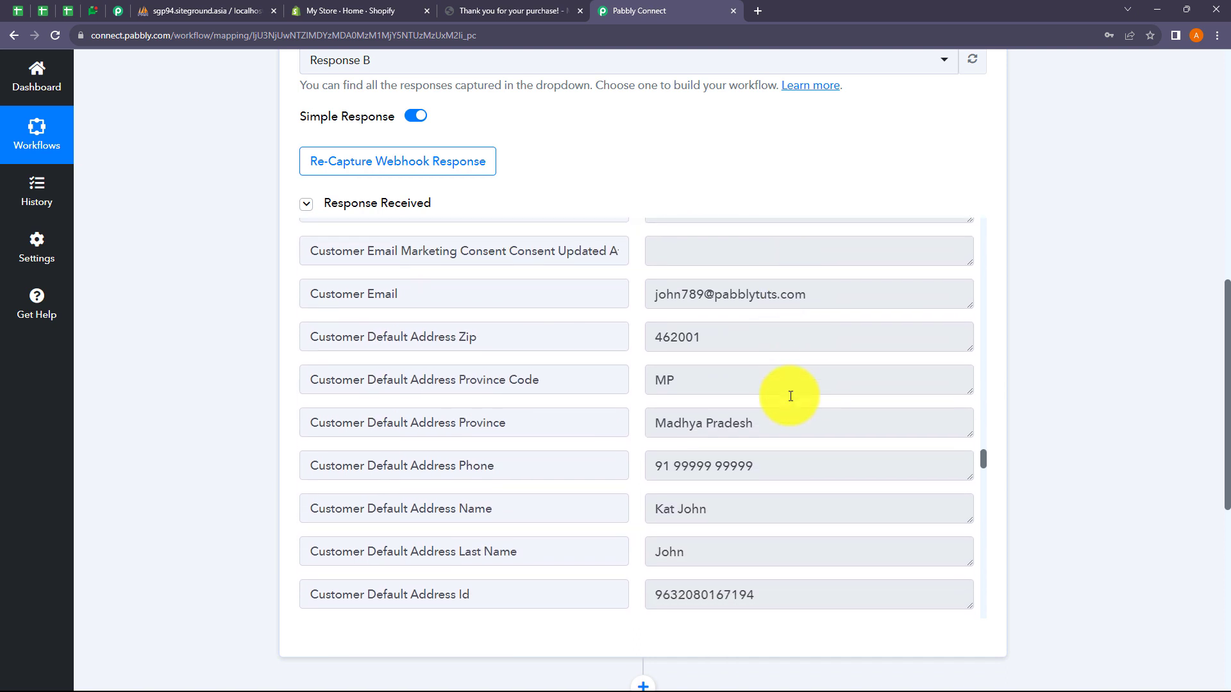
scroll(732, 423, "down", 9)
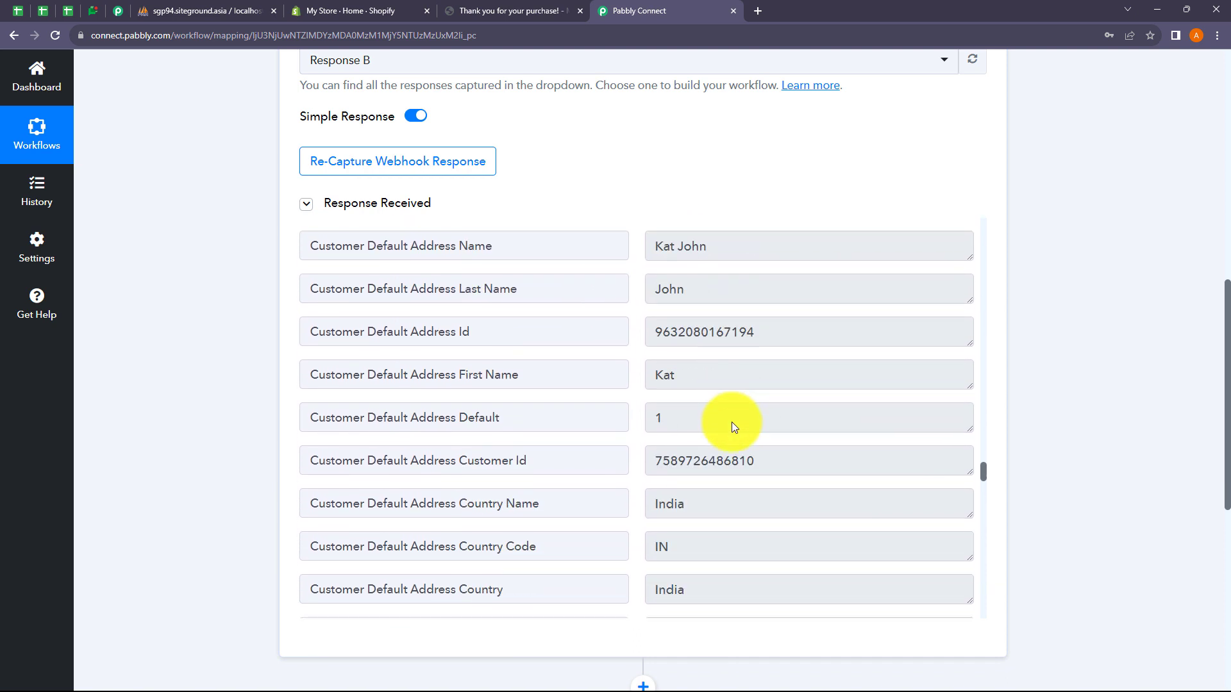
scroll(720, 424, "down", 3)
scroll(1022, 472, "up", 10)
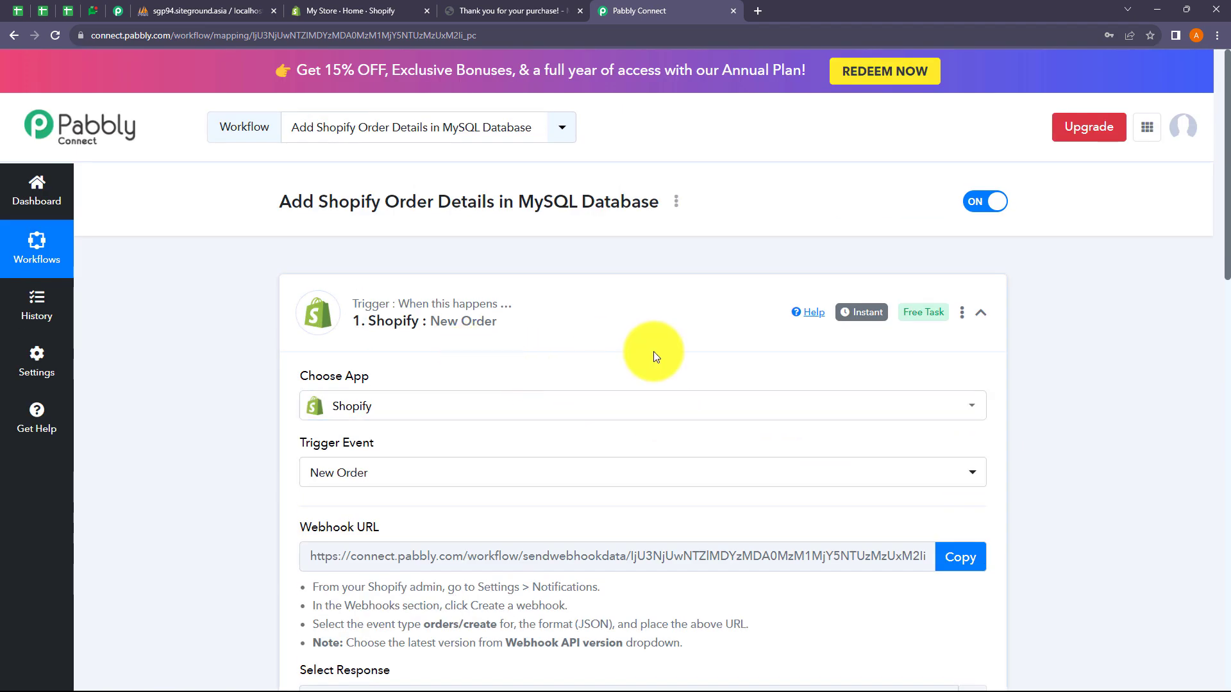
Step: Collapse the Shopify trigger, choose MySQL for the action step, and pick Insert Row
left_click(614, 316)
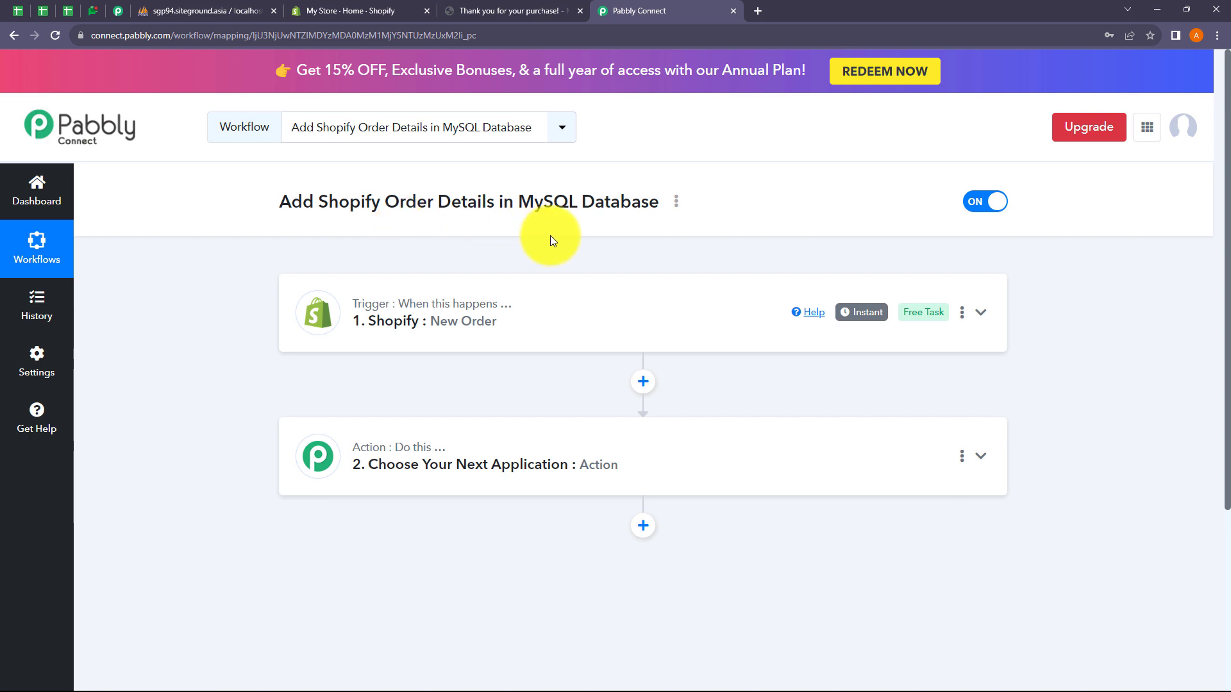
scroll(487, 359, "down", 1)
left_click(483, 399)
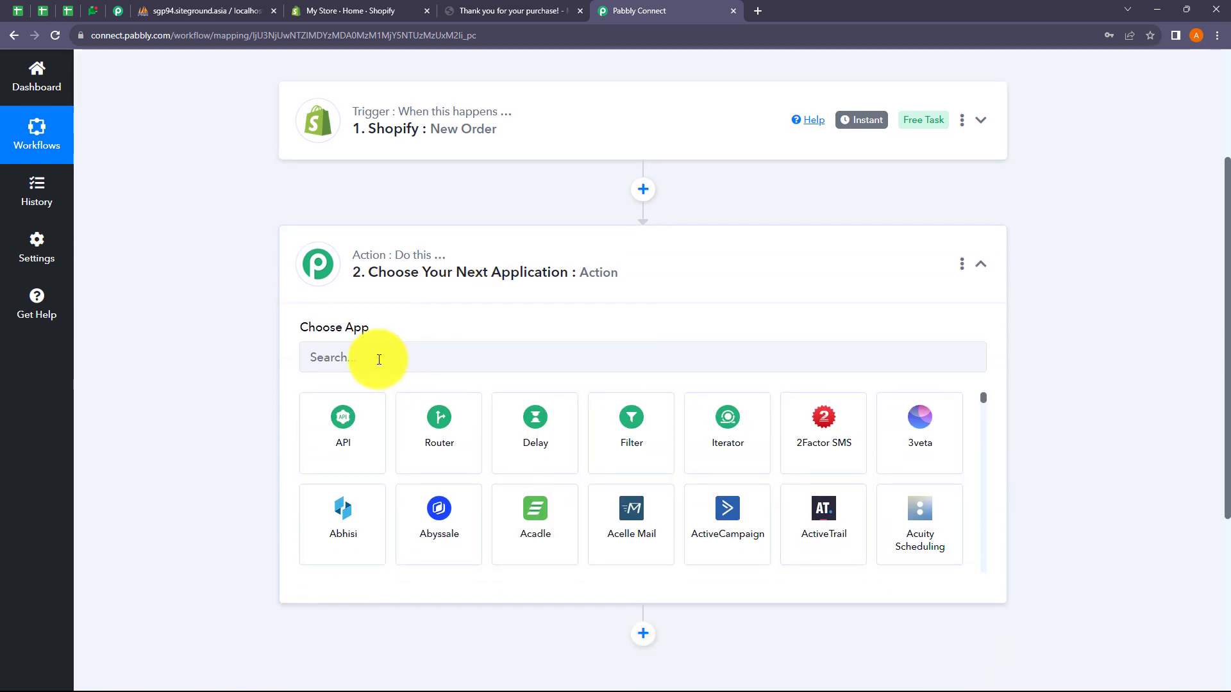
left_click(379, 359)
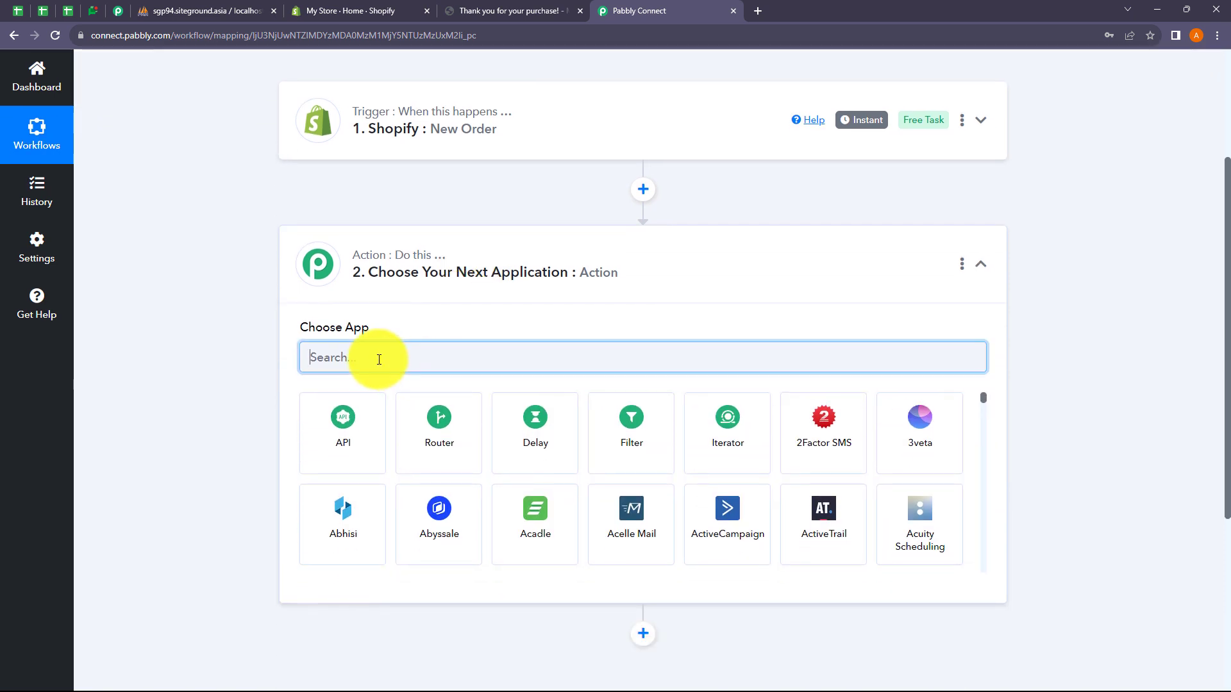
type("MySQL")
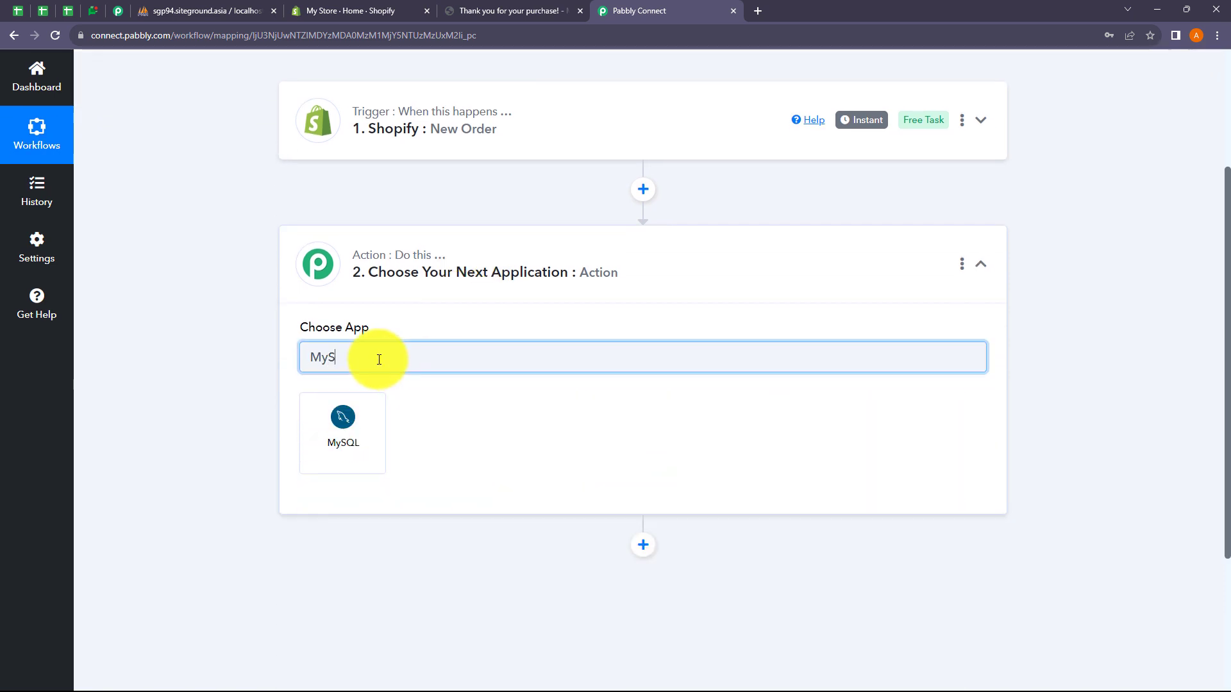
left_click(373, 444)
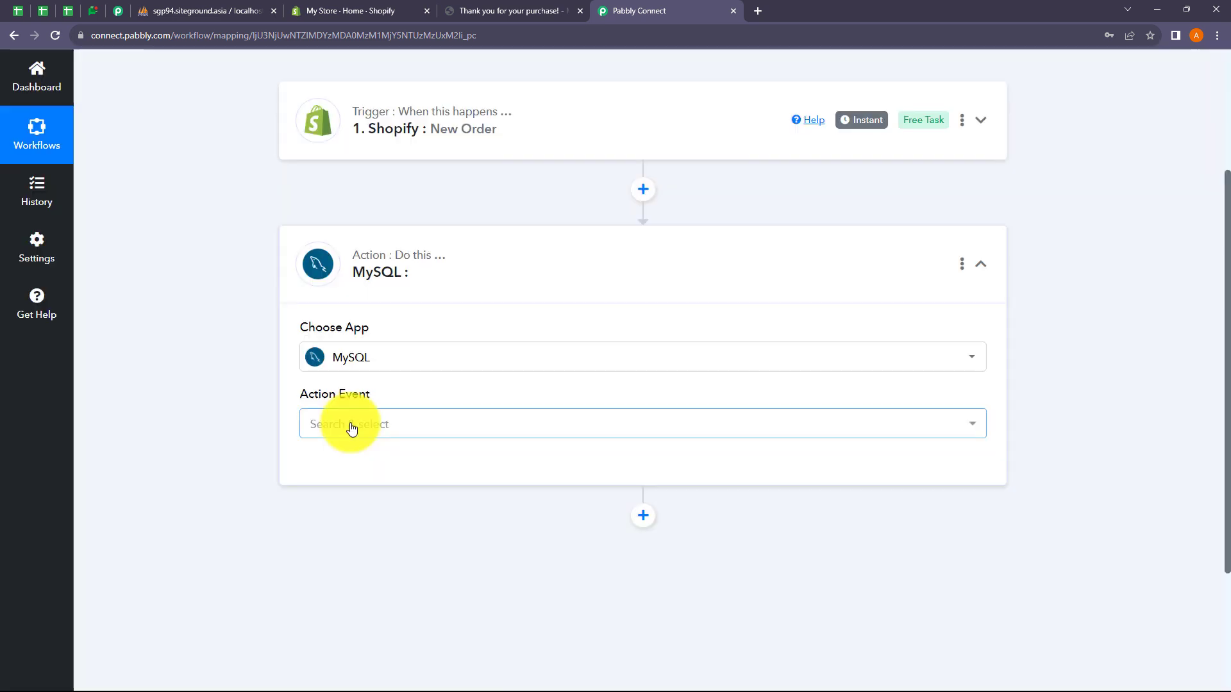
left_click(351, 428)
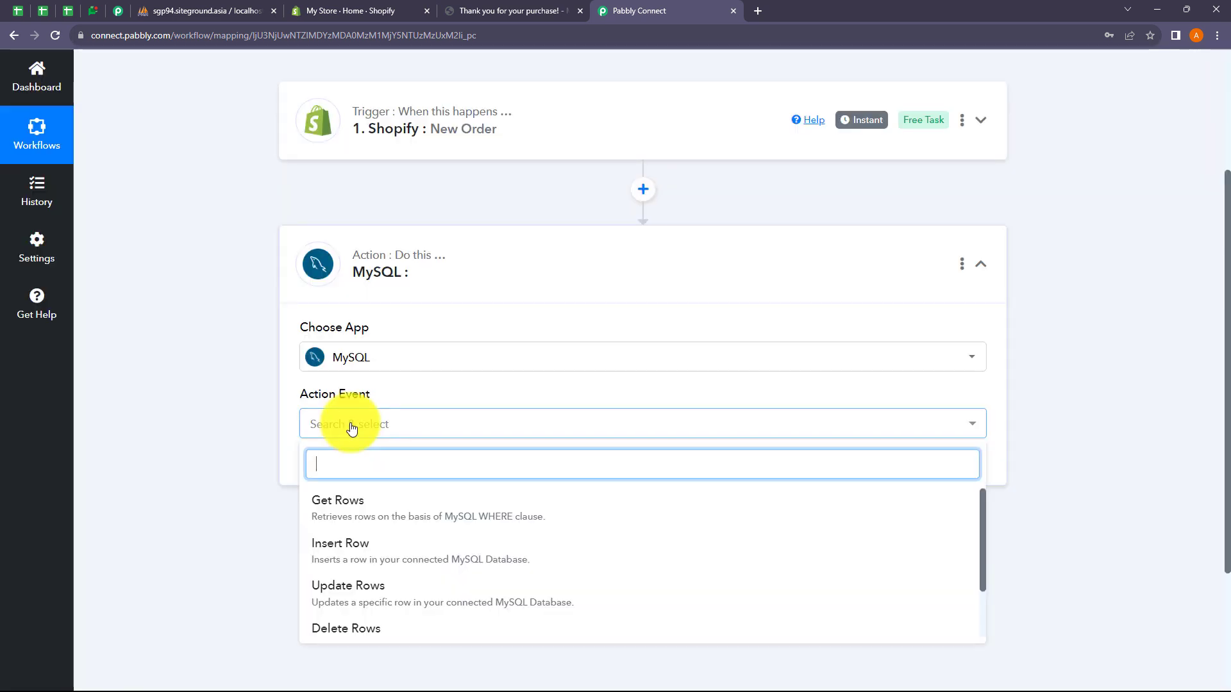
left_click(358, 553)
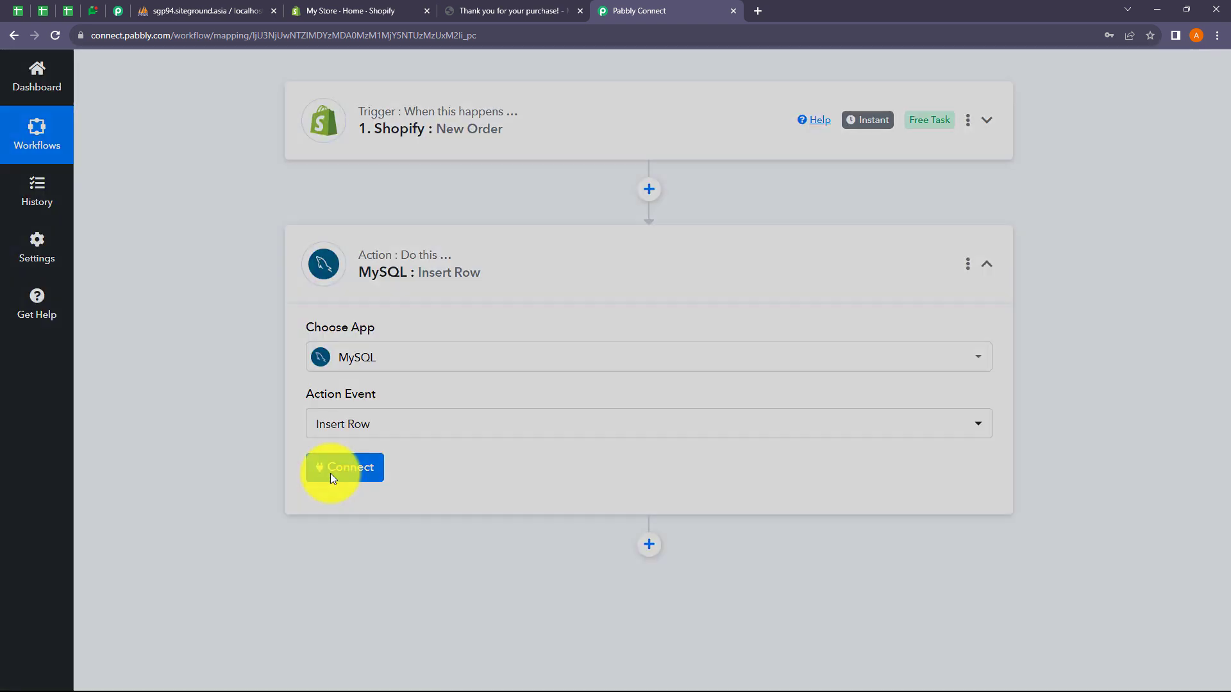
Step: Connect the Insert Row action with the saved MySQL #6 connection and save the choice
left_click(329, 473)
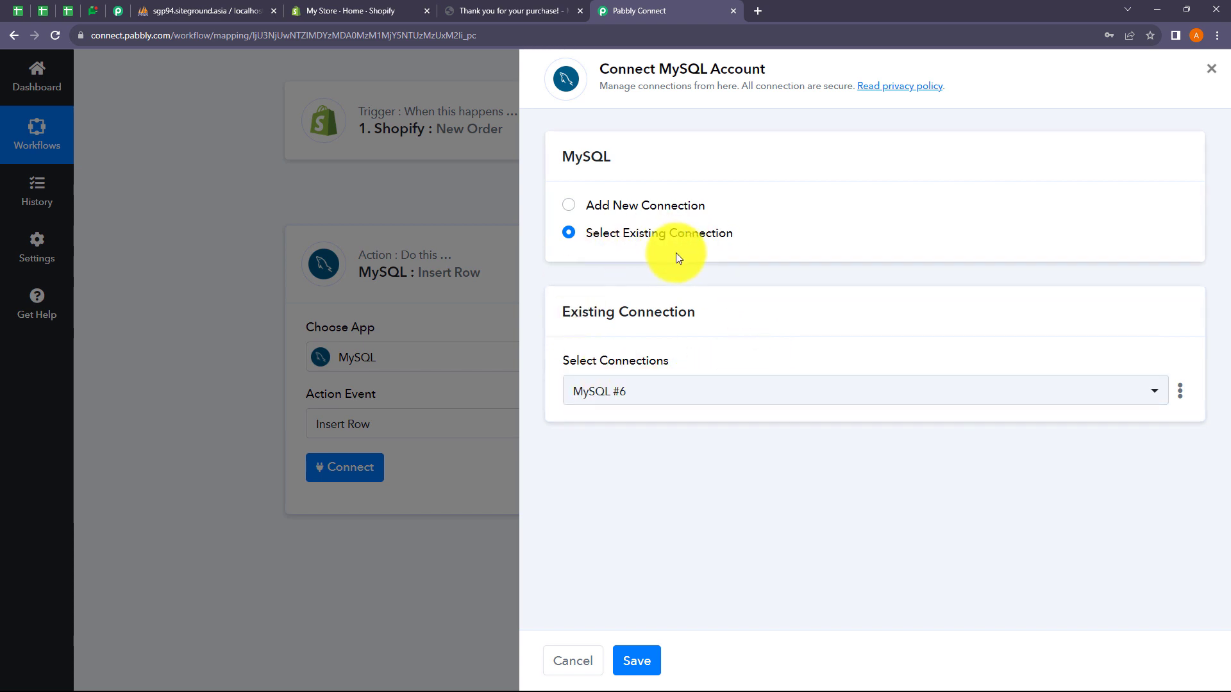
left_click(644, 397)
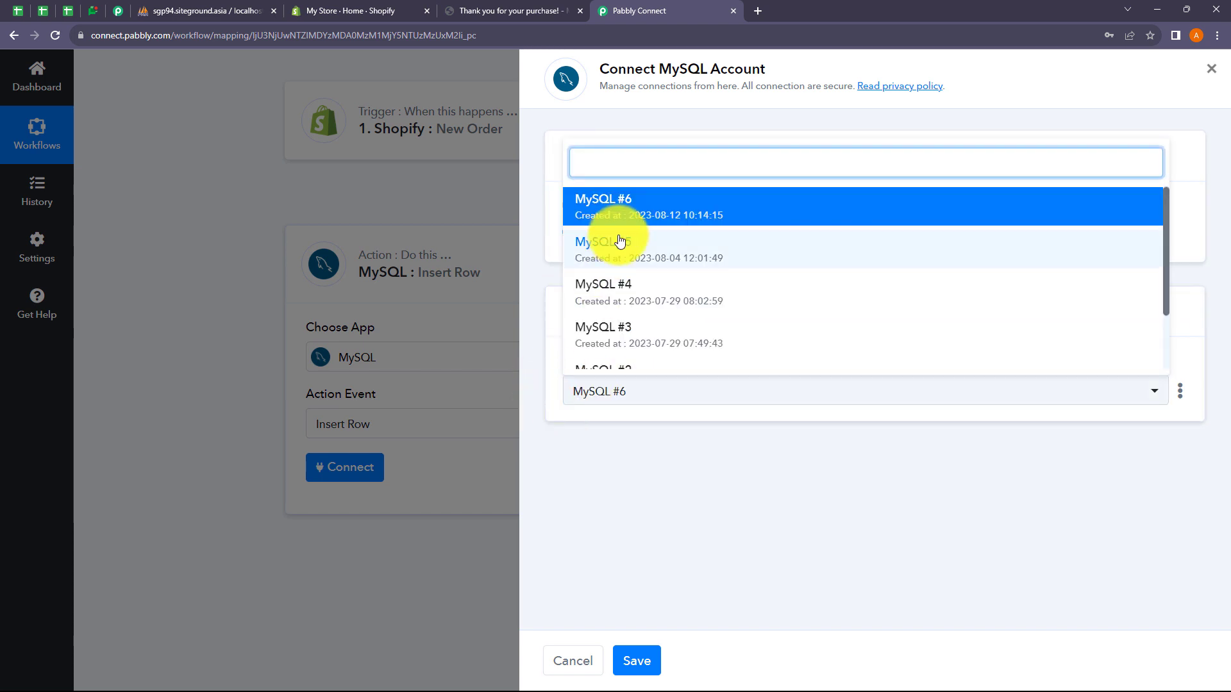
left_click(643, 469)
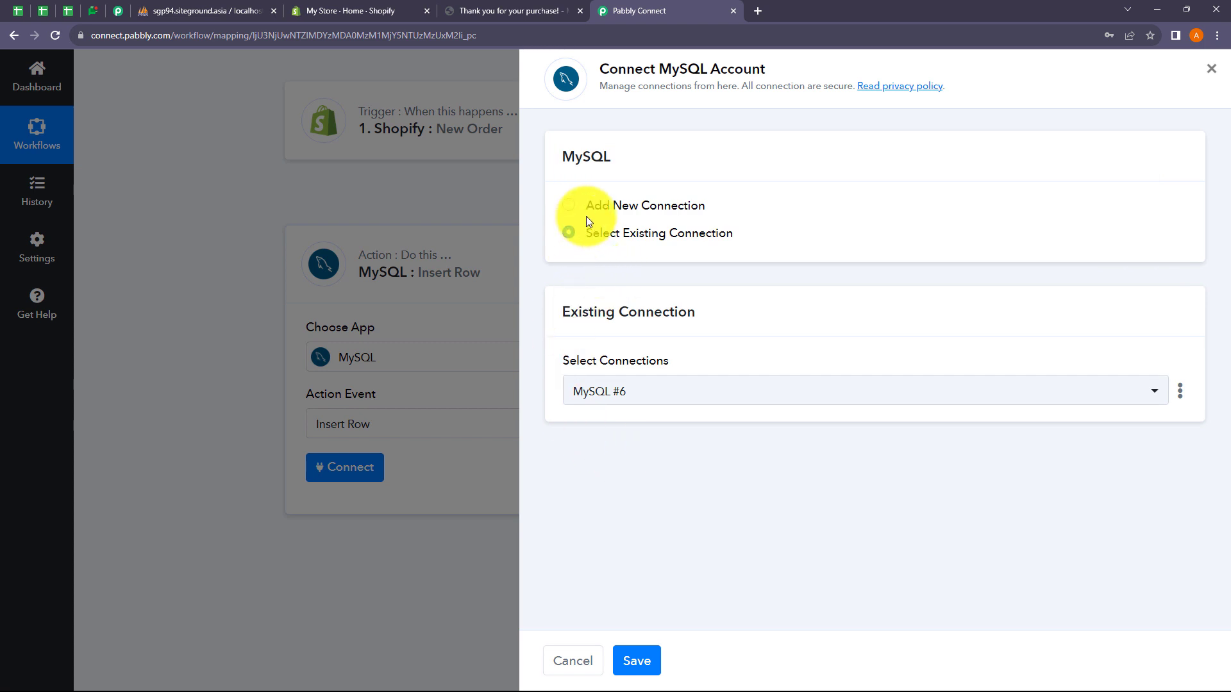
left_click(568, 207)
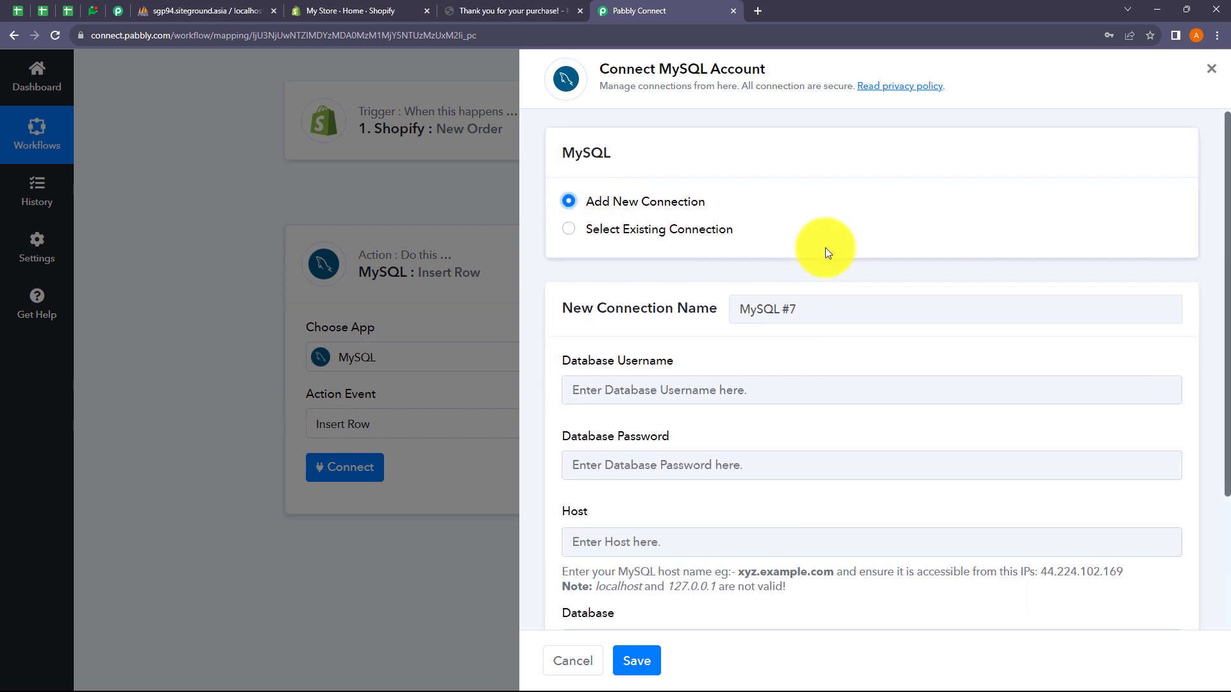
scroll(825, 250, "down", 2)
scroll(824, 258, "down", 1)
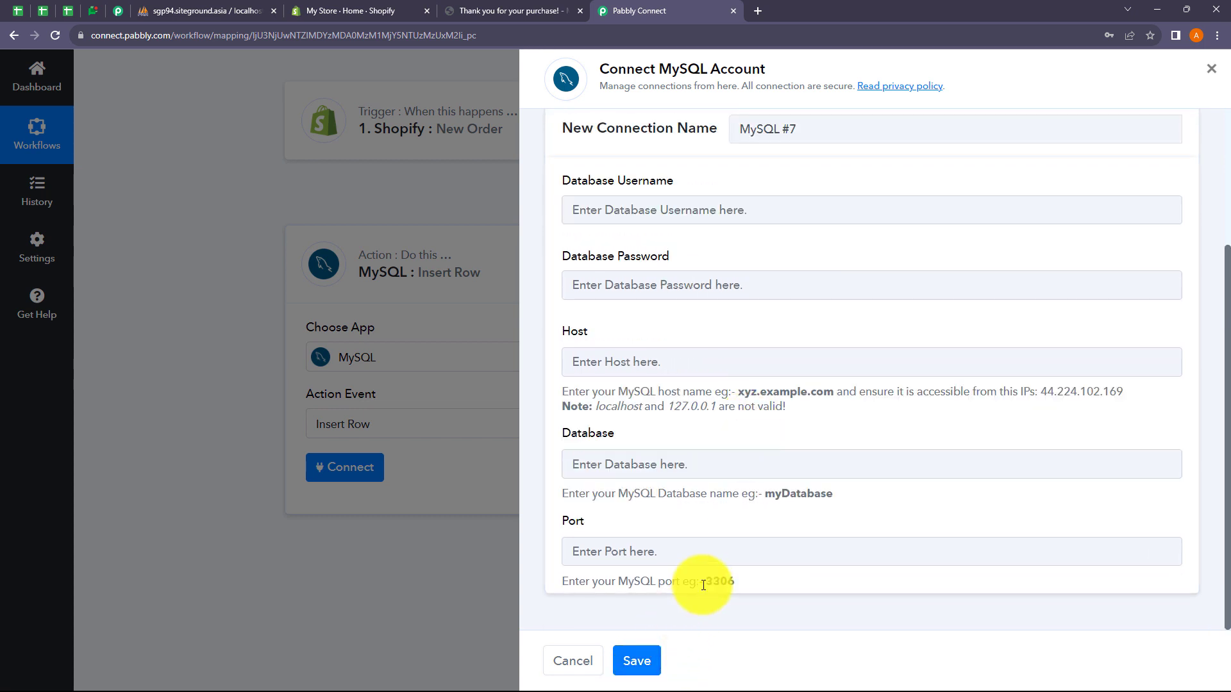
scroll(703, 530, "up", 3)
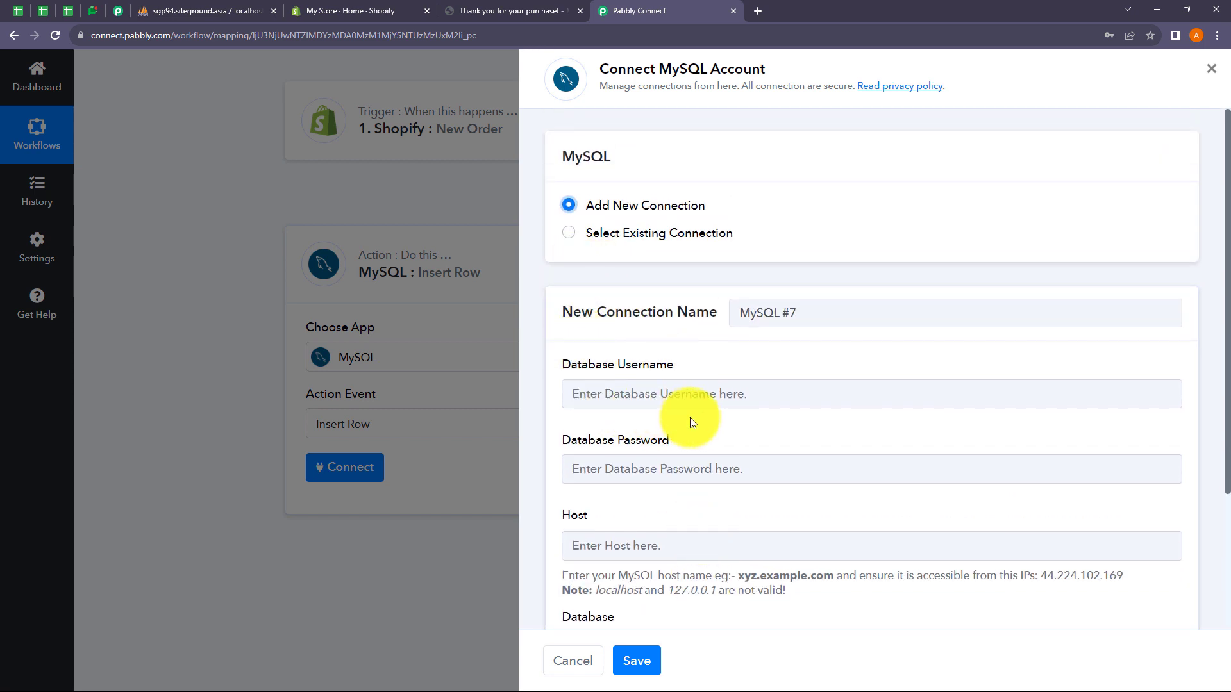
left_click(570, 235)
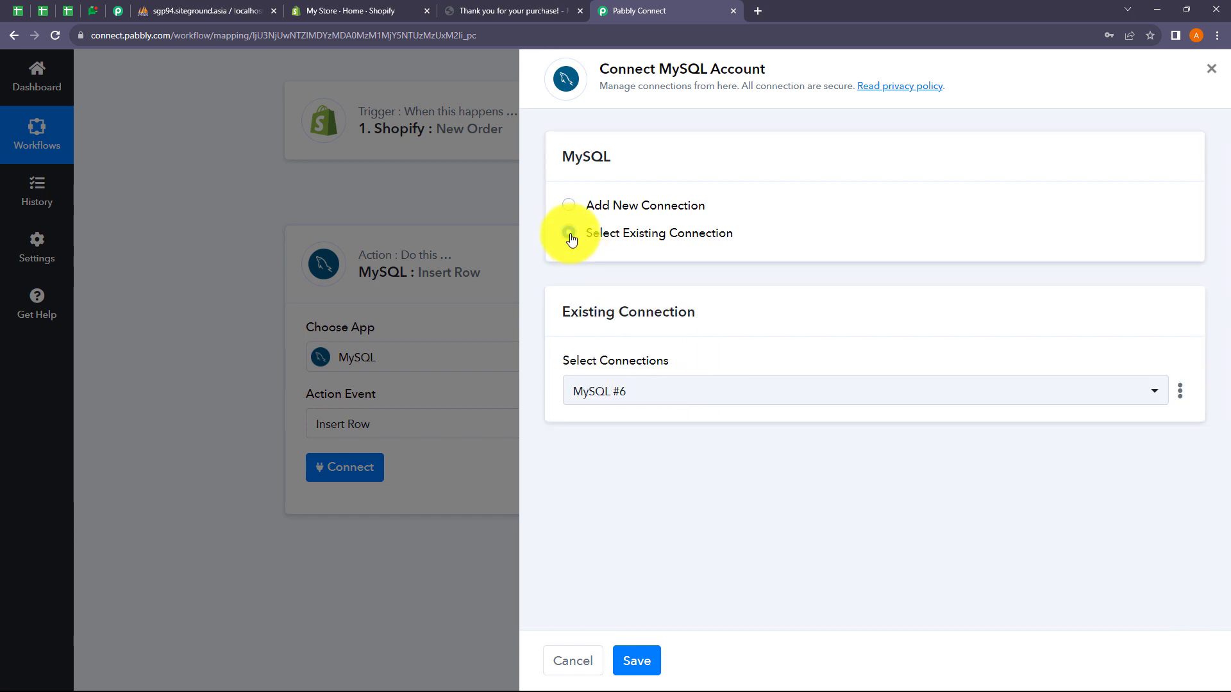
left_click(637, 661)
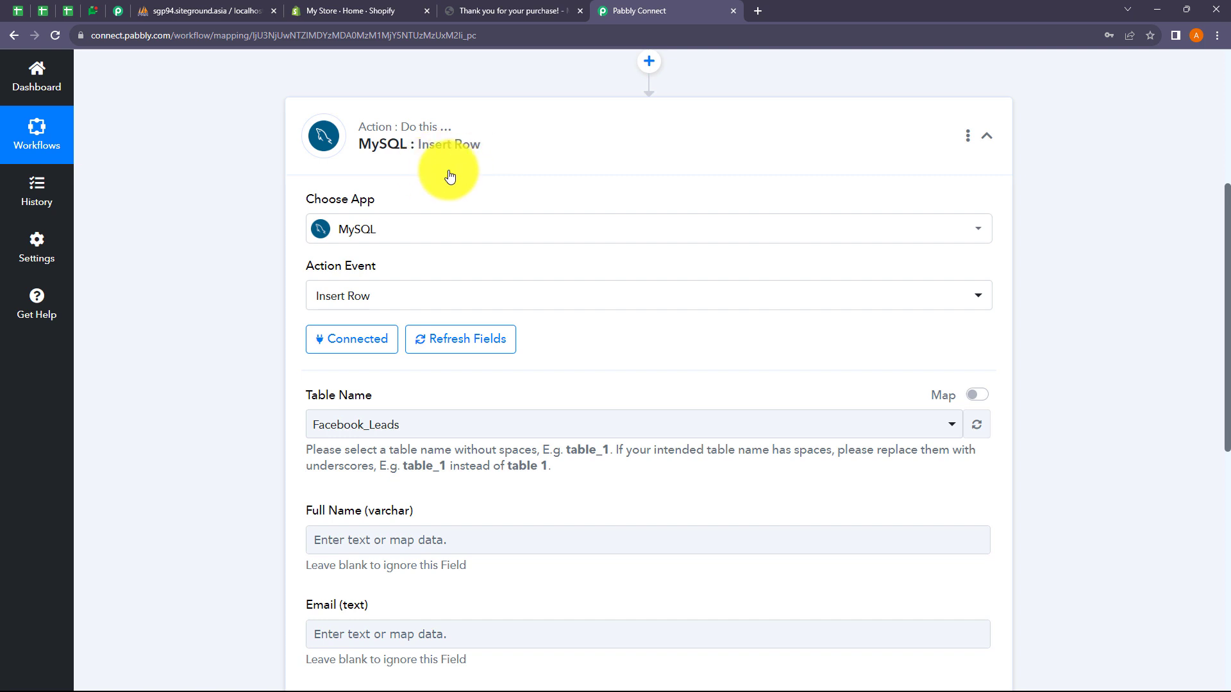
Step: Choose Shopify as the table name, showing ID, FullName, Email, ProductName and Price fields
scroll(465, 176, "down", 3)
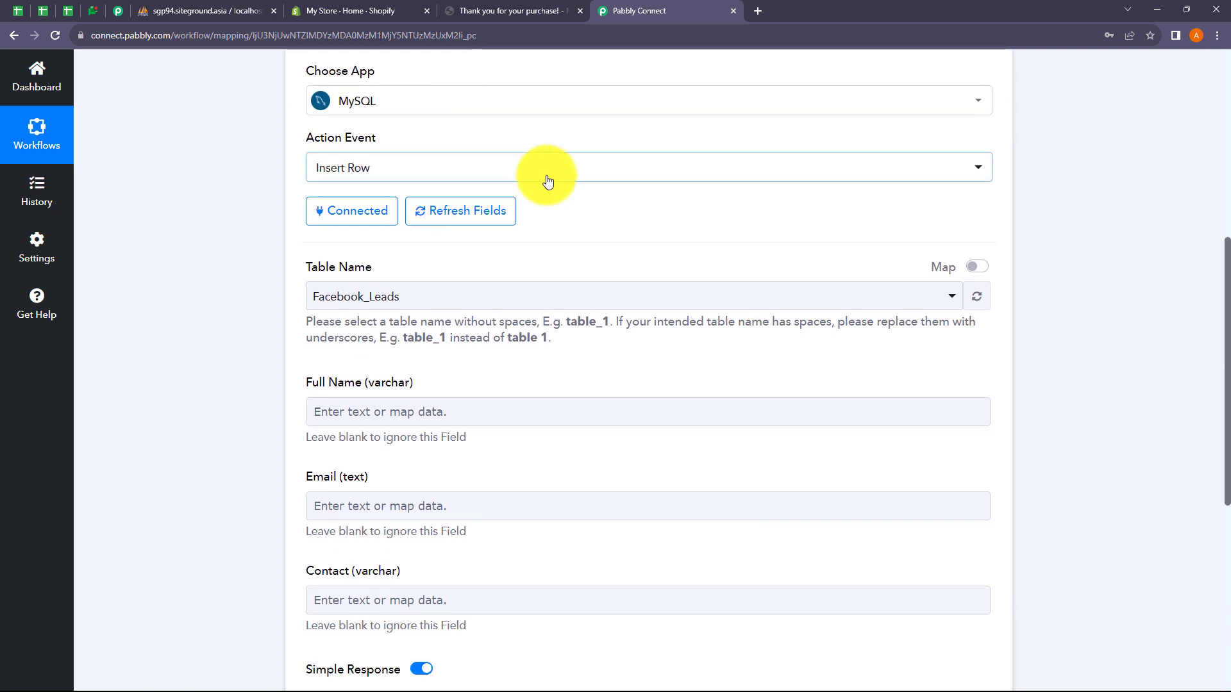
scroll(555, 184, "down", 1)
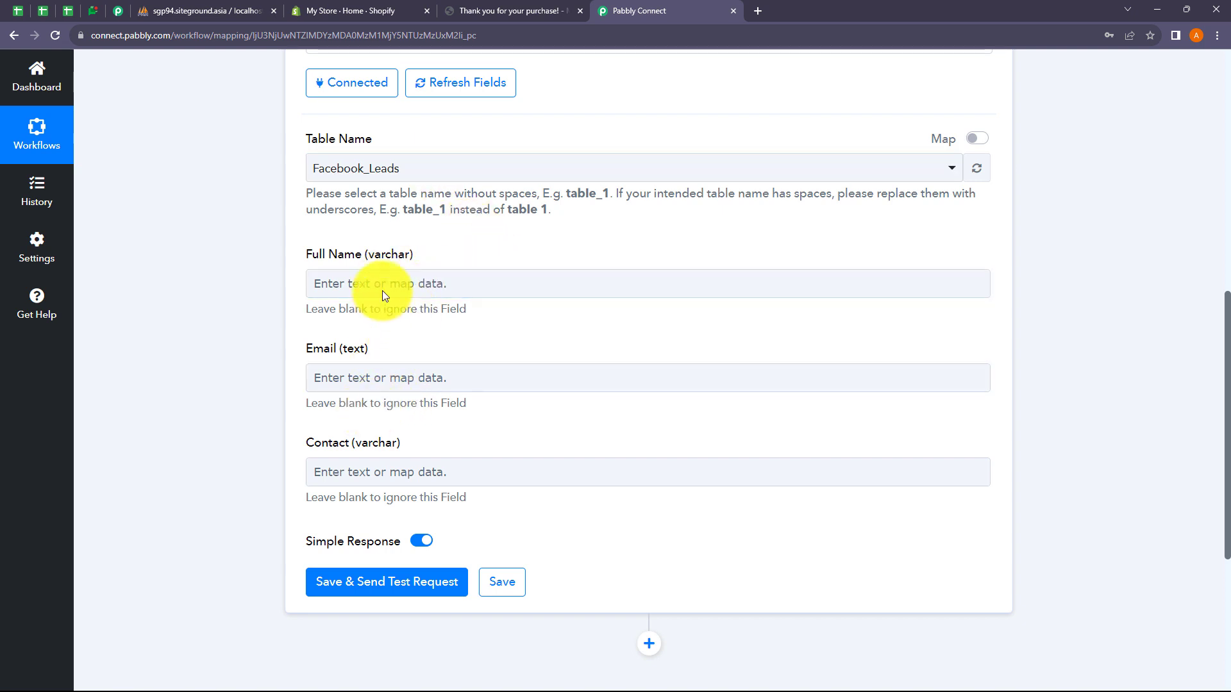
left_click(411, 169)
left_click(214, 308)
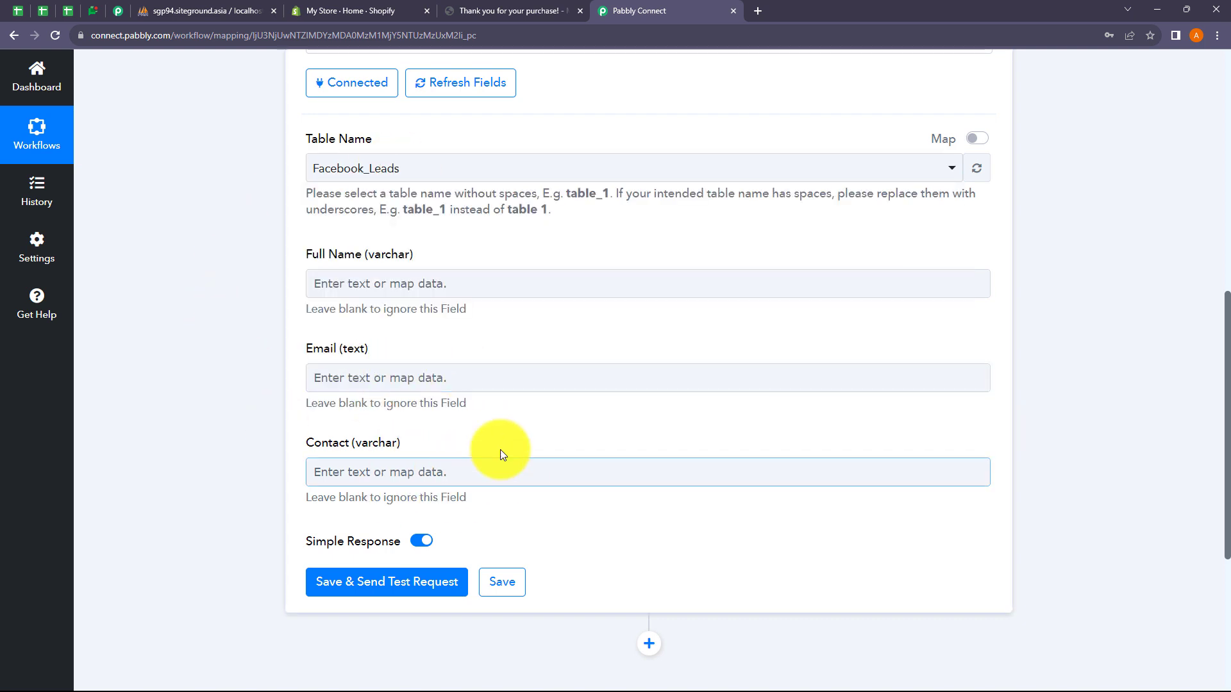
left_click(399, 170)
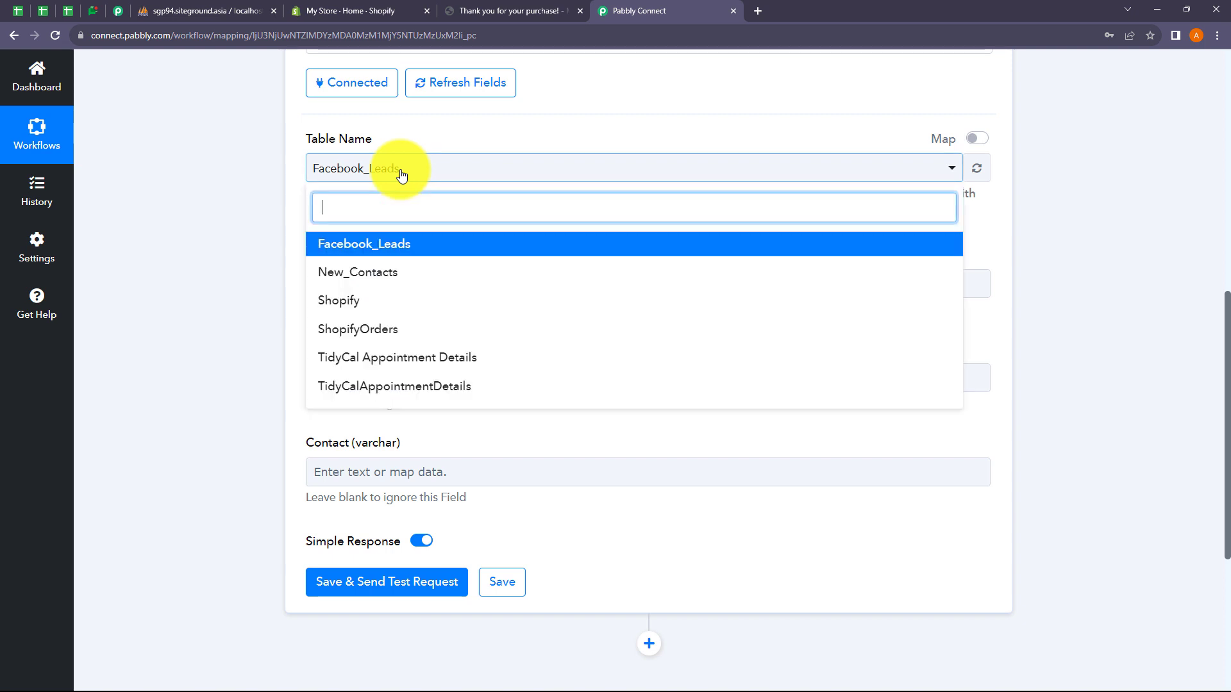
left_click(343, 309)
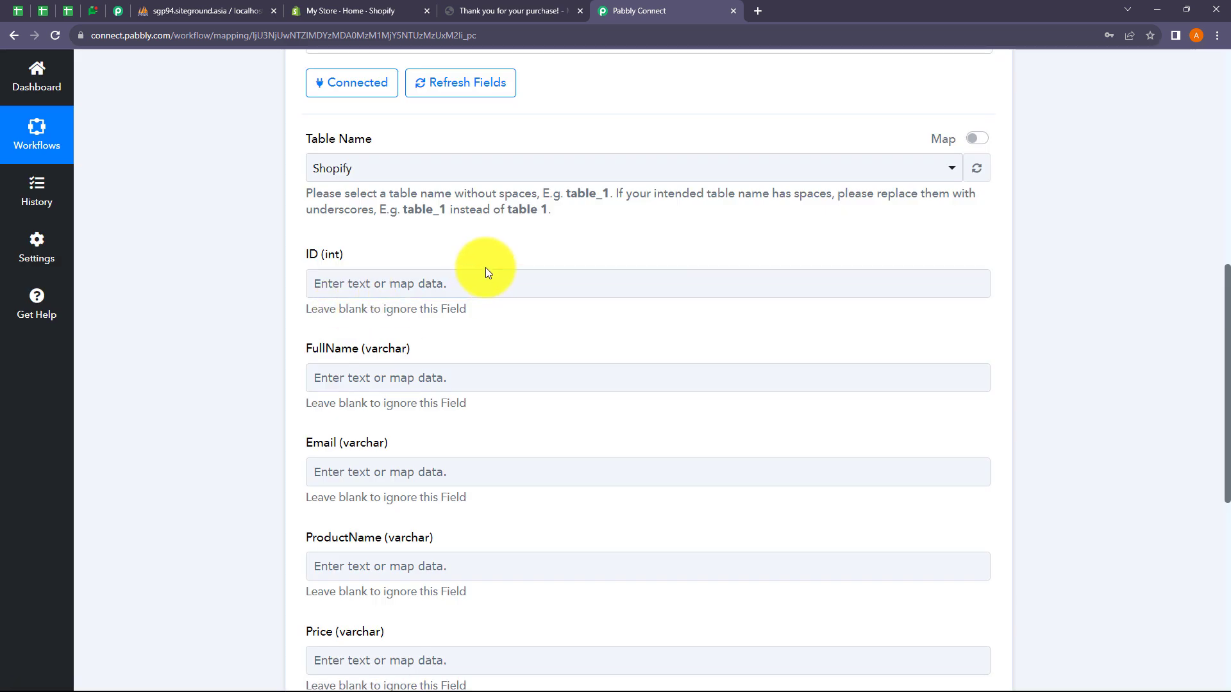
scroll(441, 258, "down", 2)
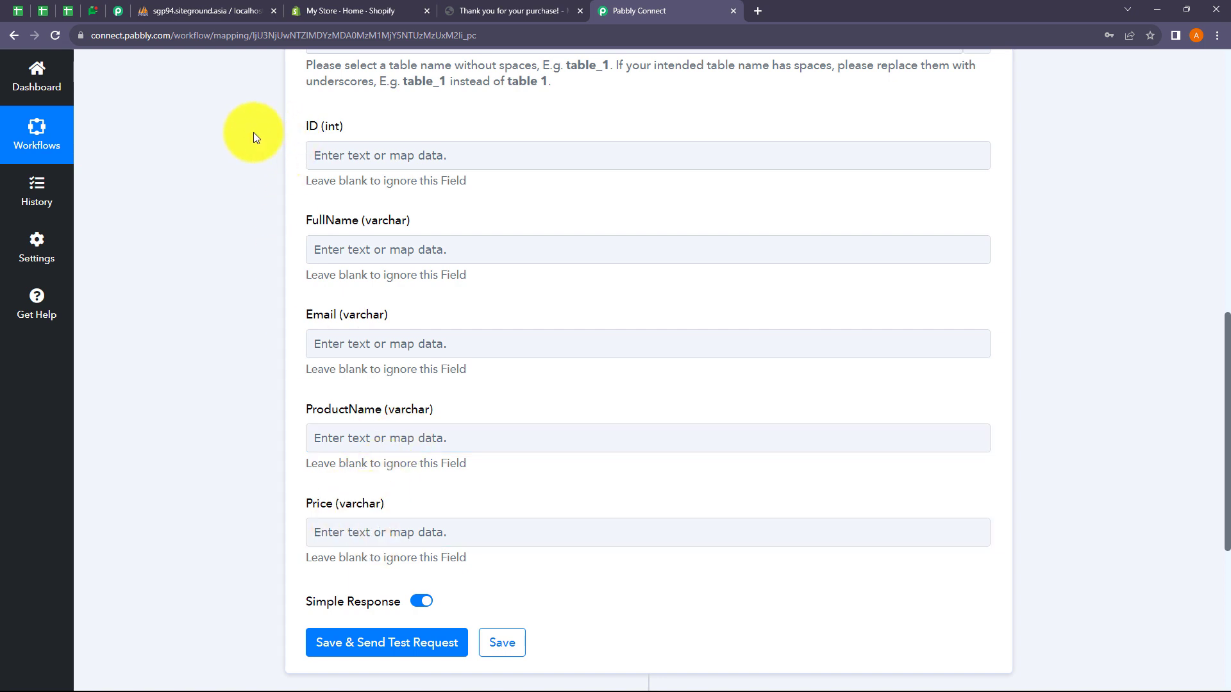
left_click(210, 10)
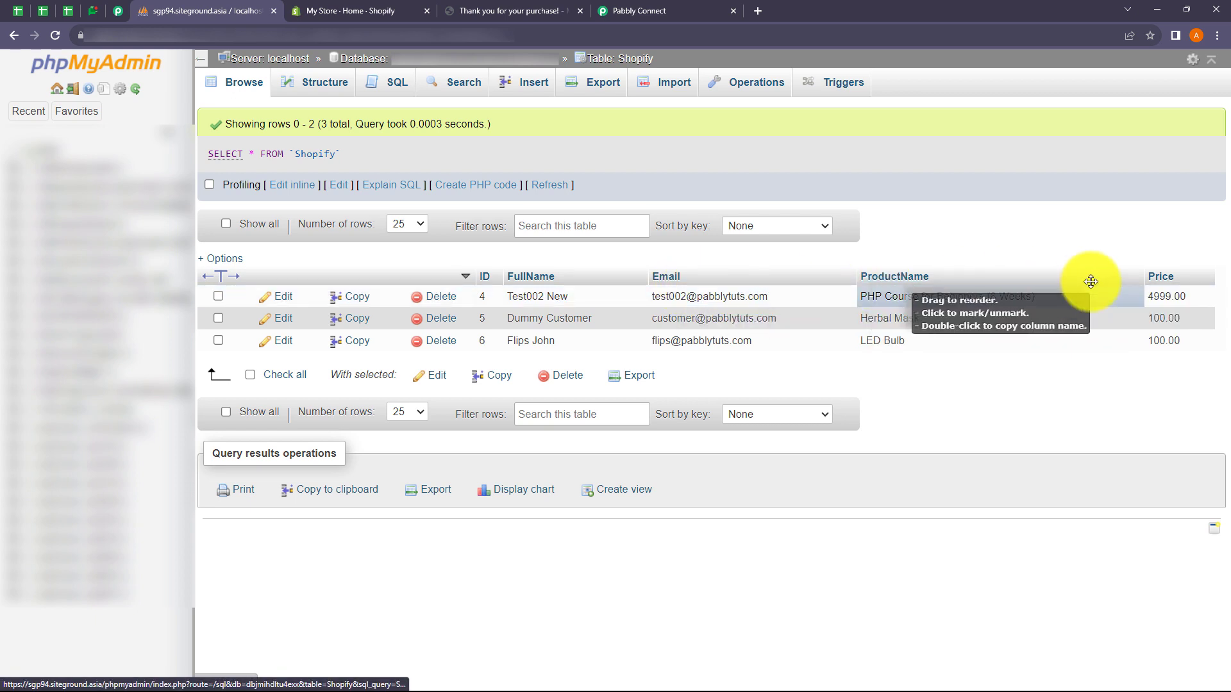
left_click(610, 17)
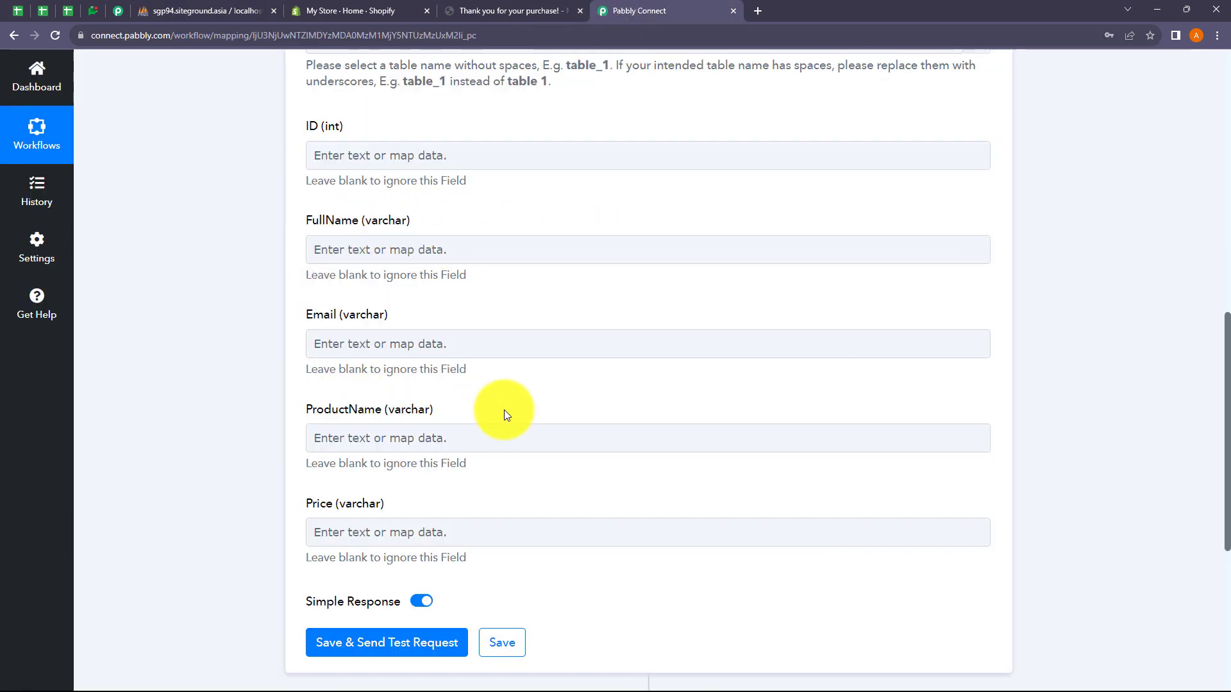
scroll(547, 375, "up", 2)
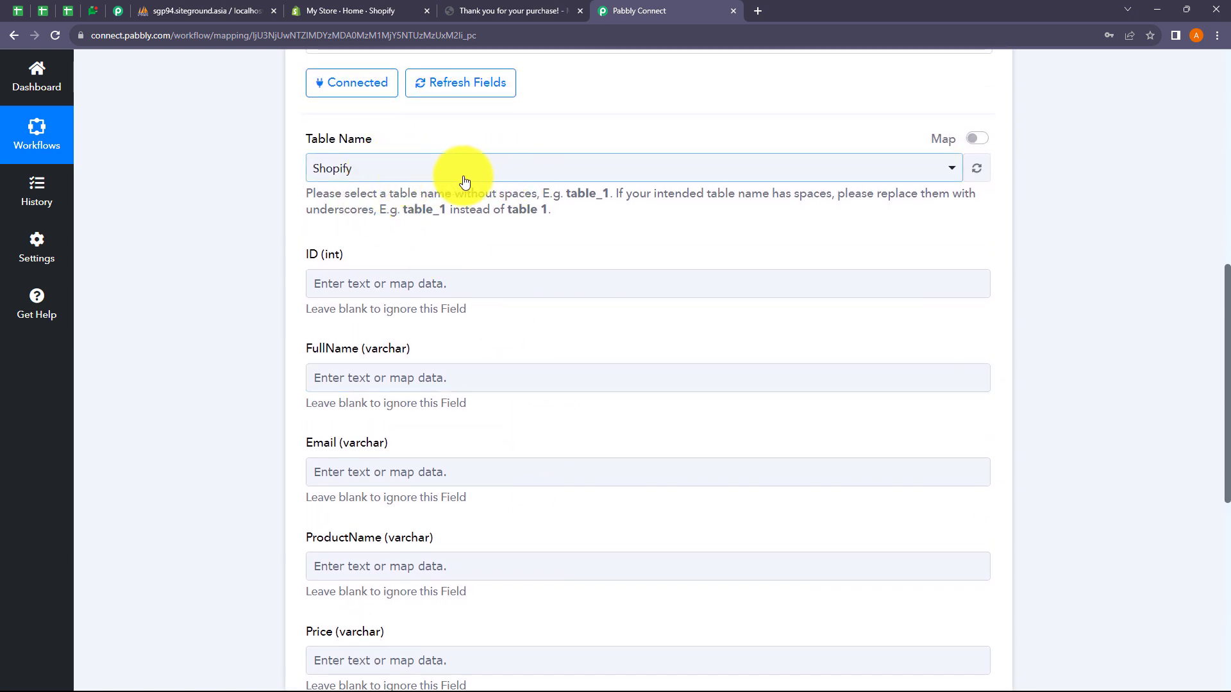
scroll(545, 260, "down", 2)
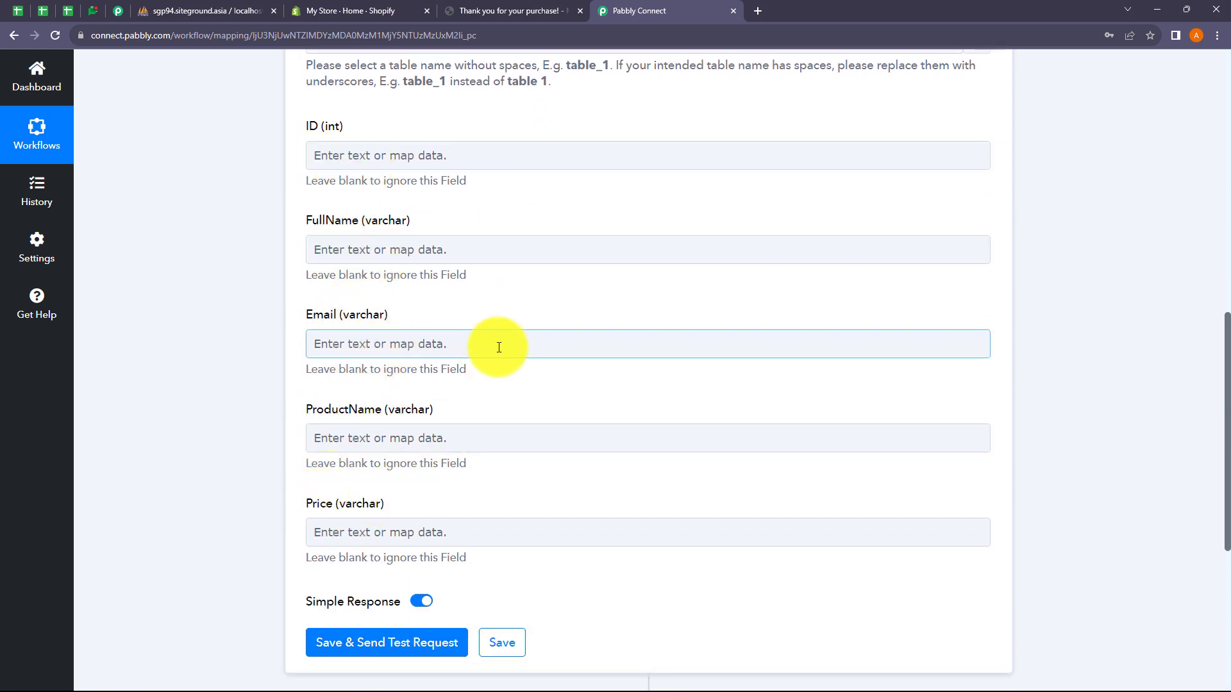
scroll(552, 234, "up", 5)
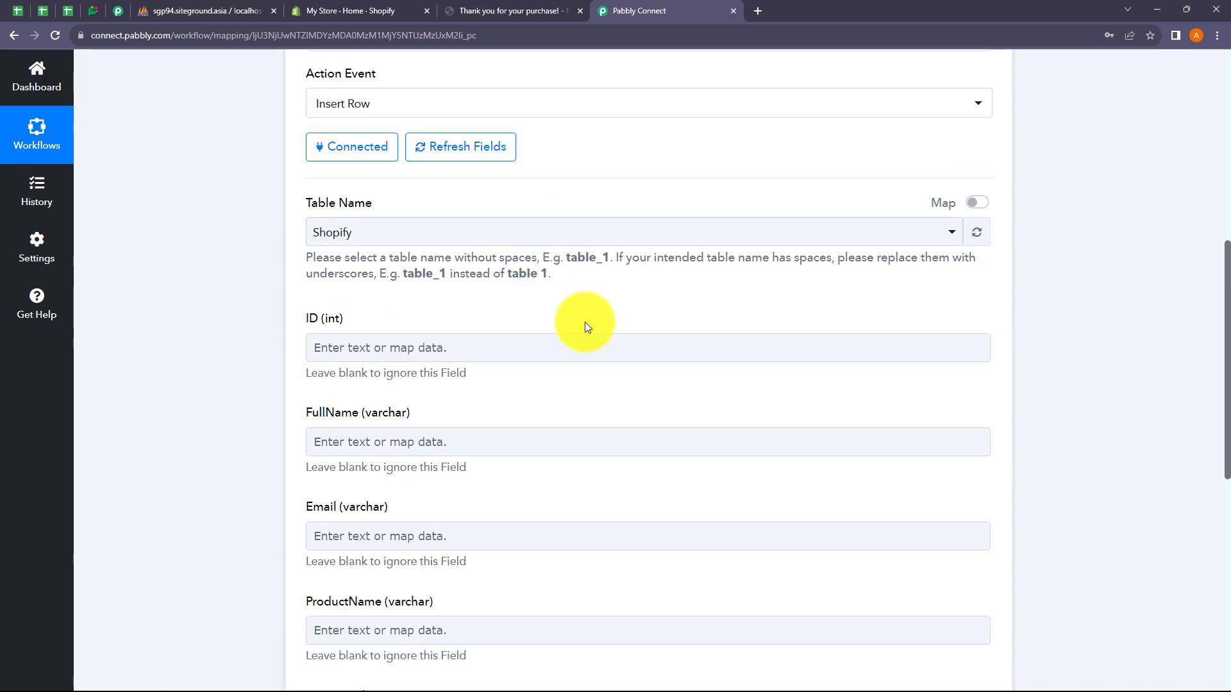
scroll(584, 322, "up", 4)
left_click(494, 201)
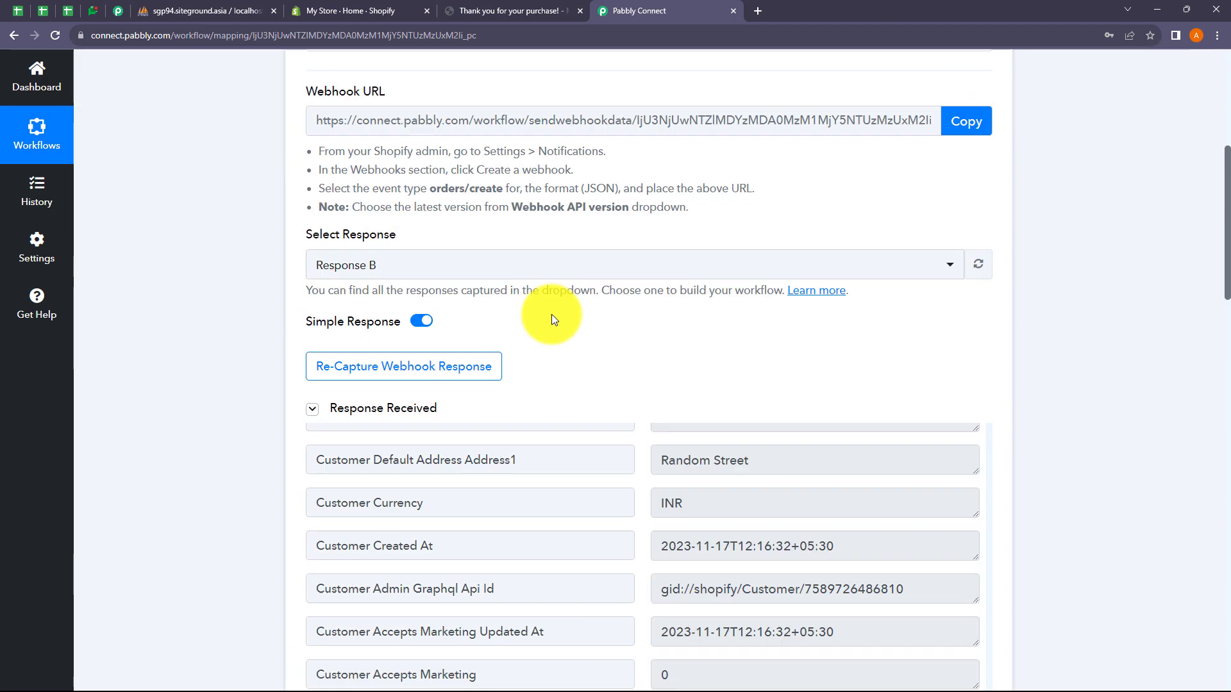
scroll(549, 316, "down", 4)
scroll(186, 267, "up", 10)
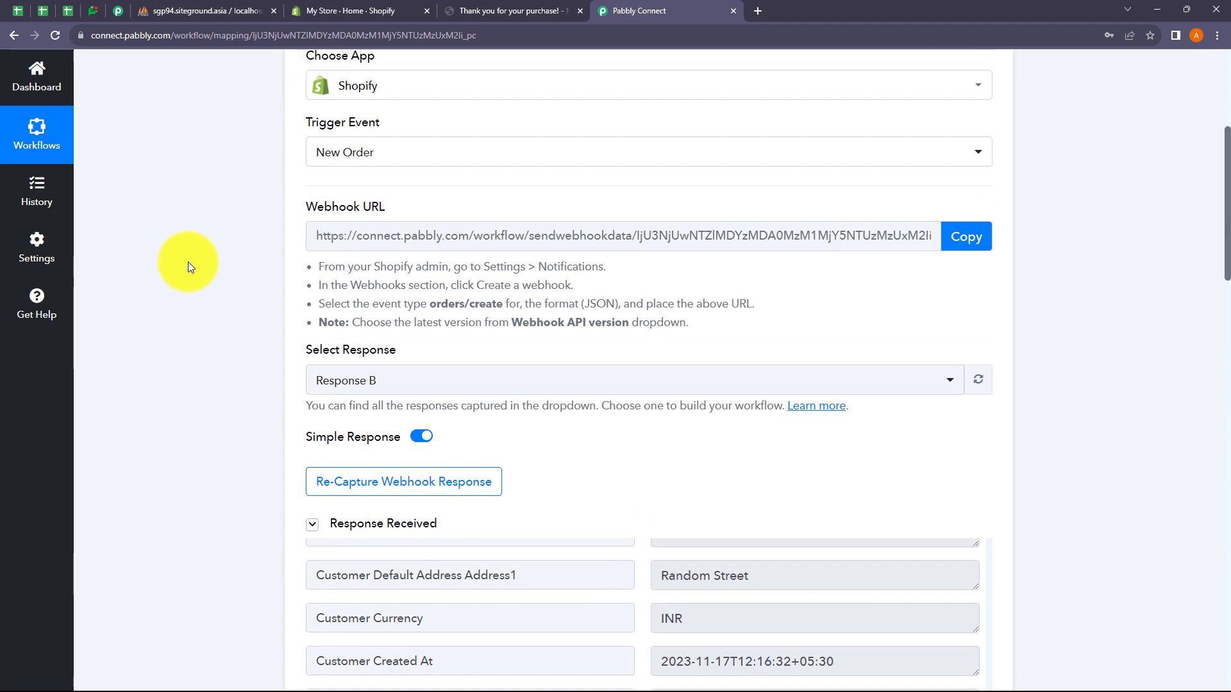
scroll(569, 269, "down", 15)
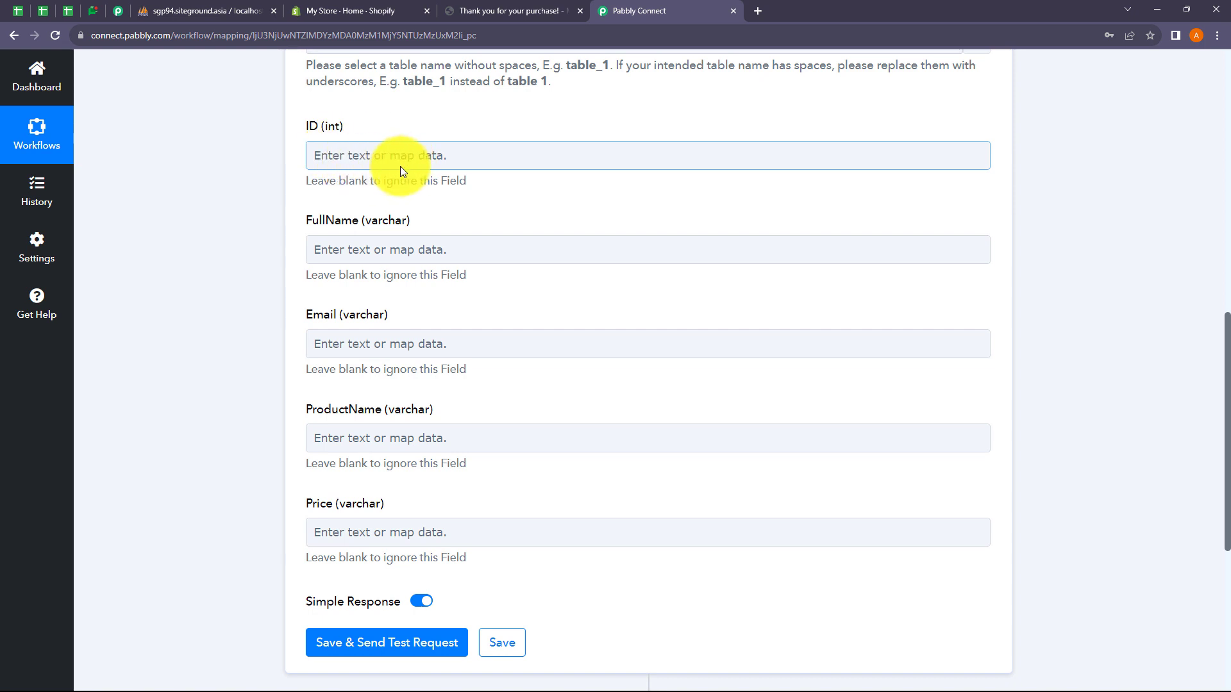
scroll(432, 168, "down", 2)
Step: Map the customer's default address name into FullName and the order email into Email
left_click(357, 122)
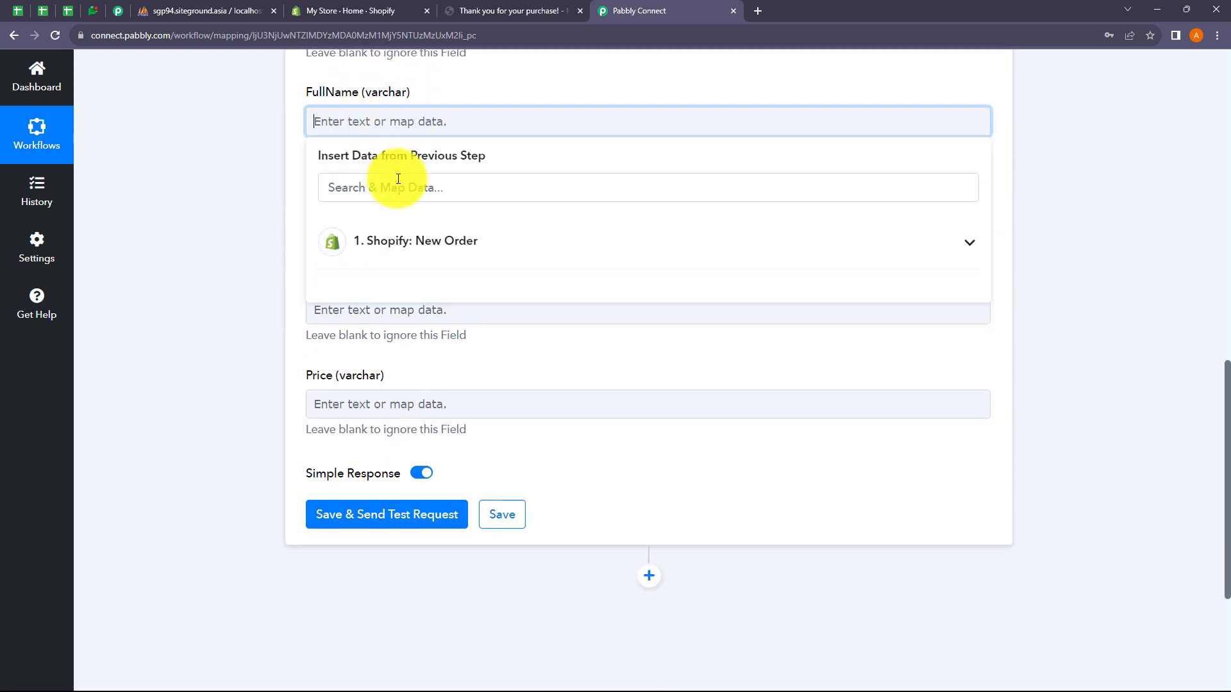
left_click(402, 244)
left_click(383, 186)
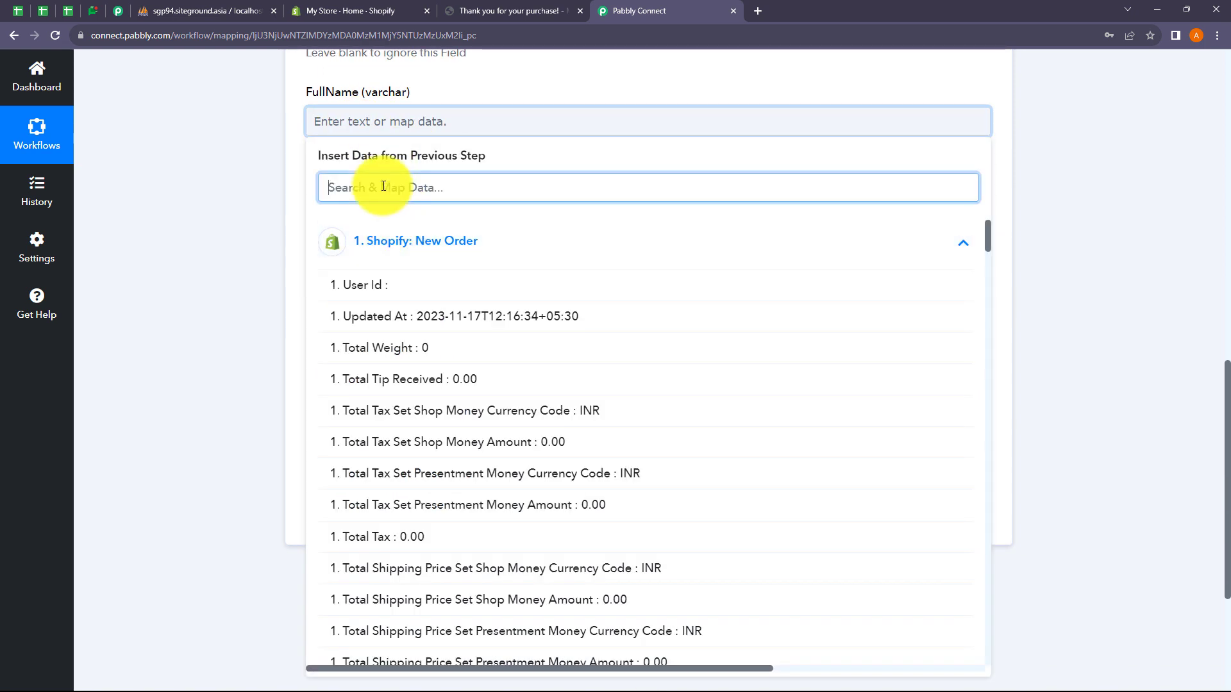
type("Name")
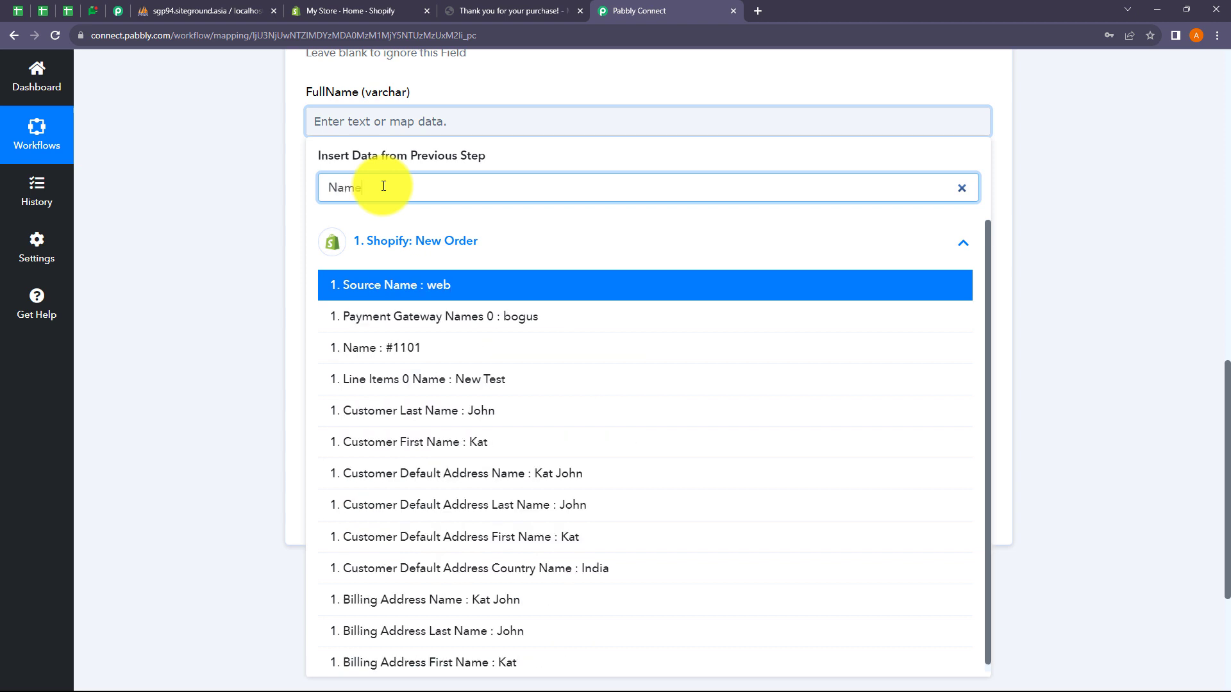
left_click(508, 480)
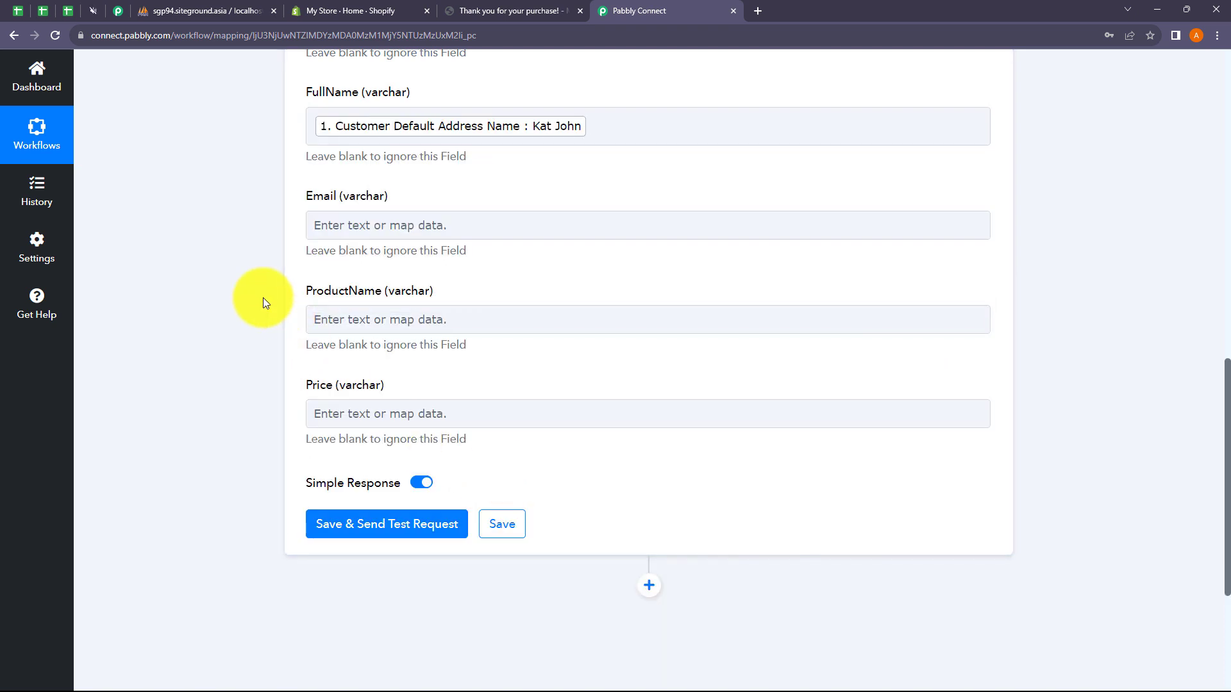
left_click(387, 223)
left_click(406, 357)
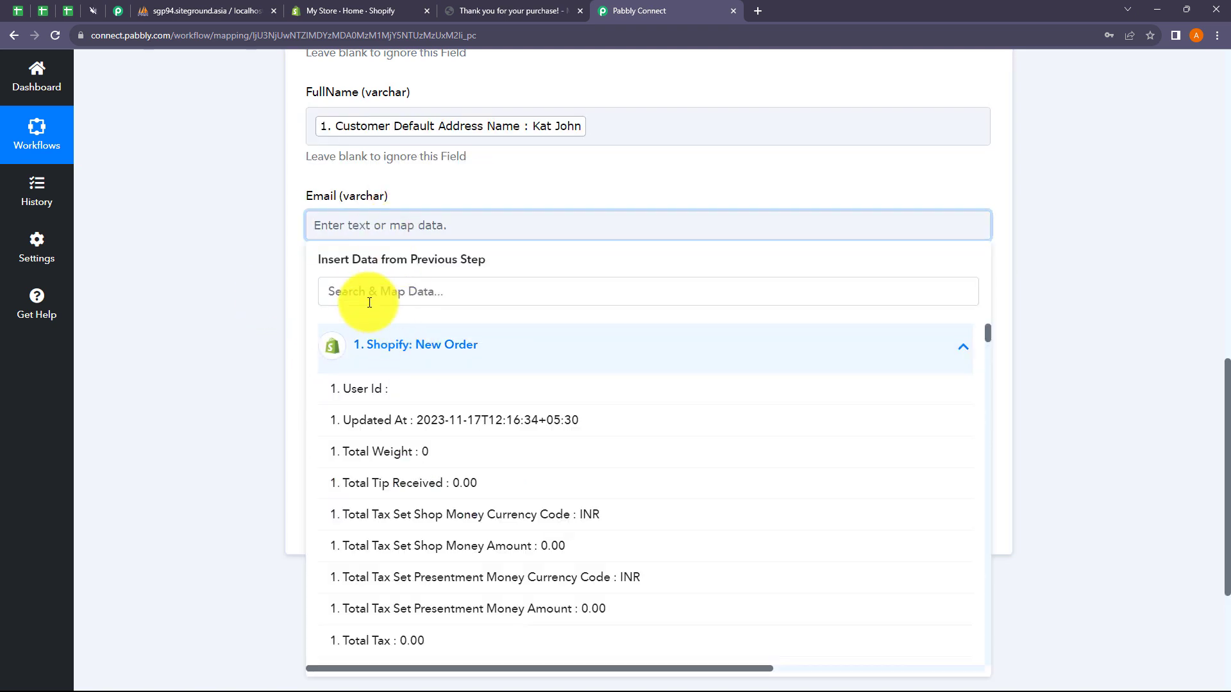
left_click(368, 296)
type("email")
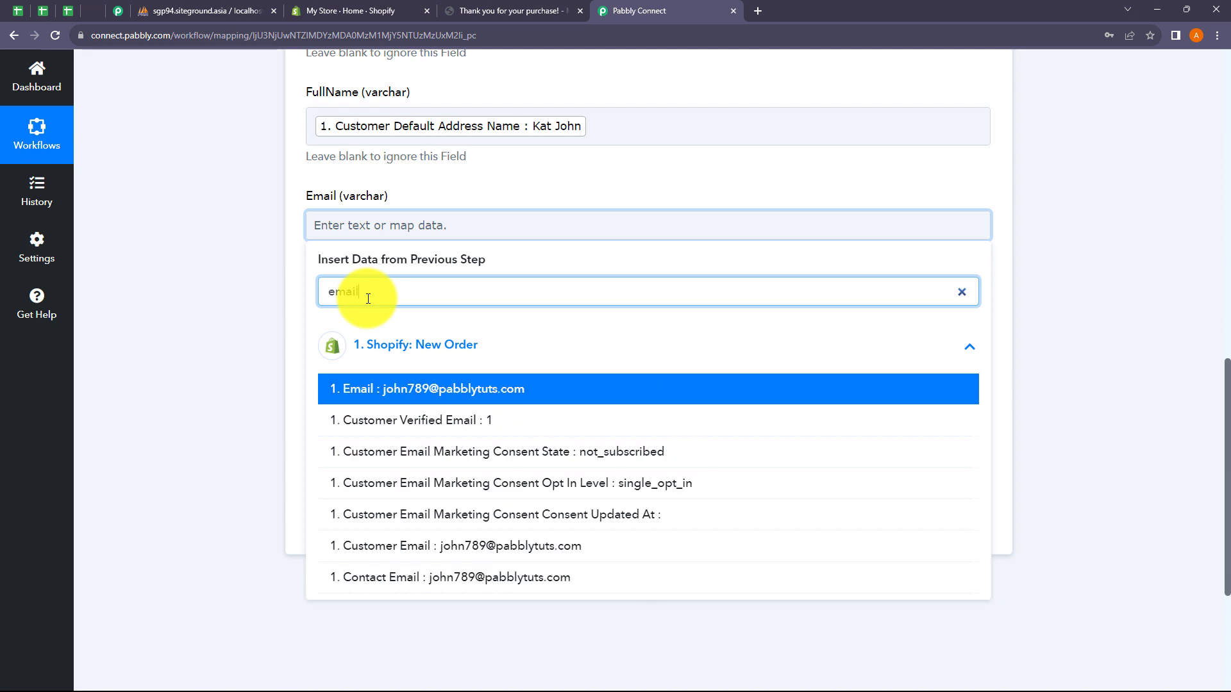
left_click(429, 391)
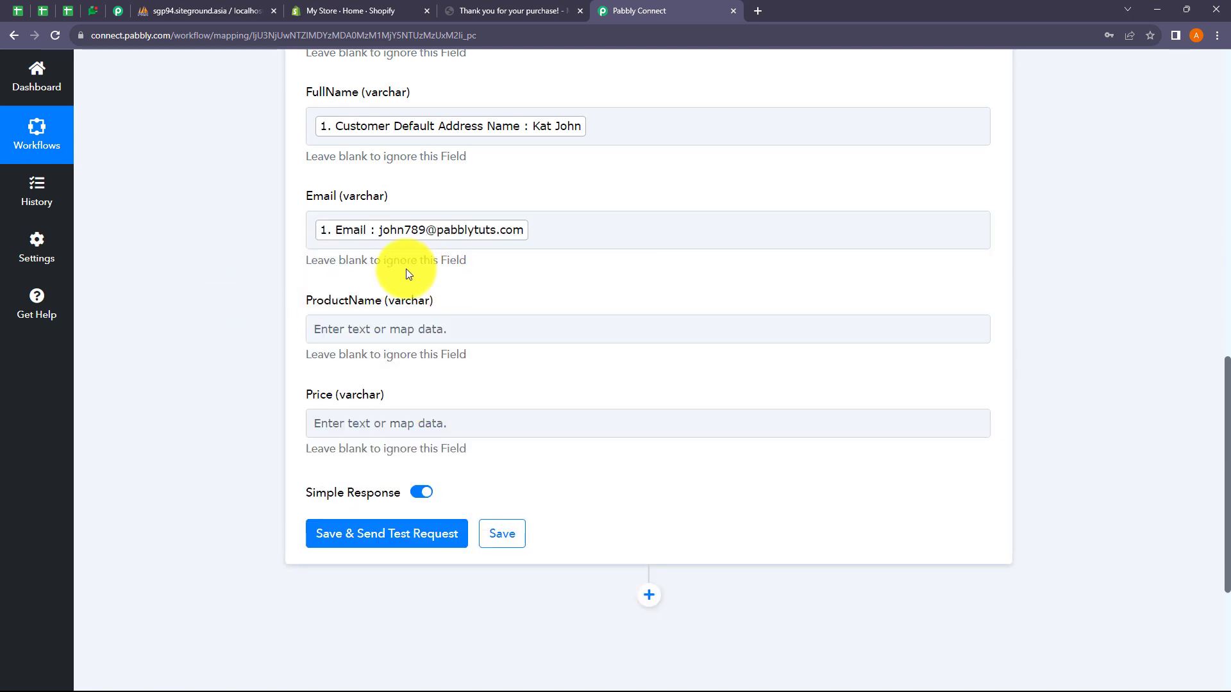
Step: Map Line Items 0 Name into ProductName and Total Price (500.00) into Price
scroll(417, 267, "down", 1)
left_click(378, 265)
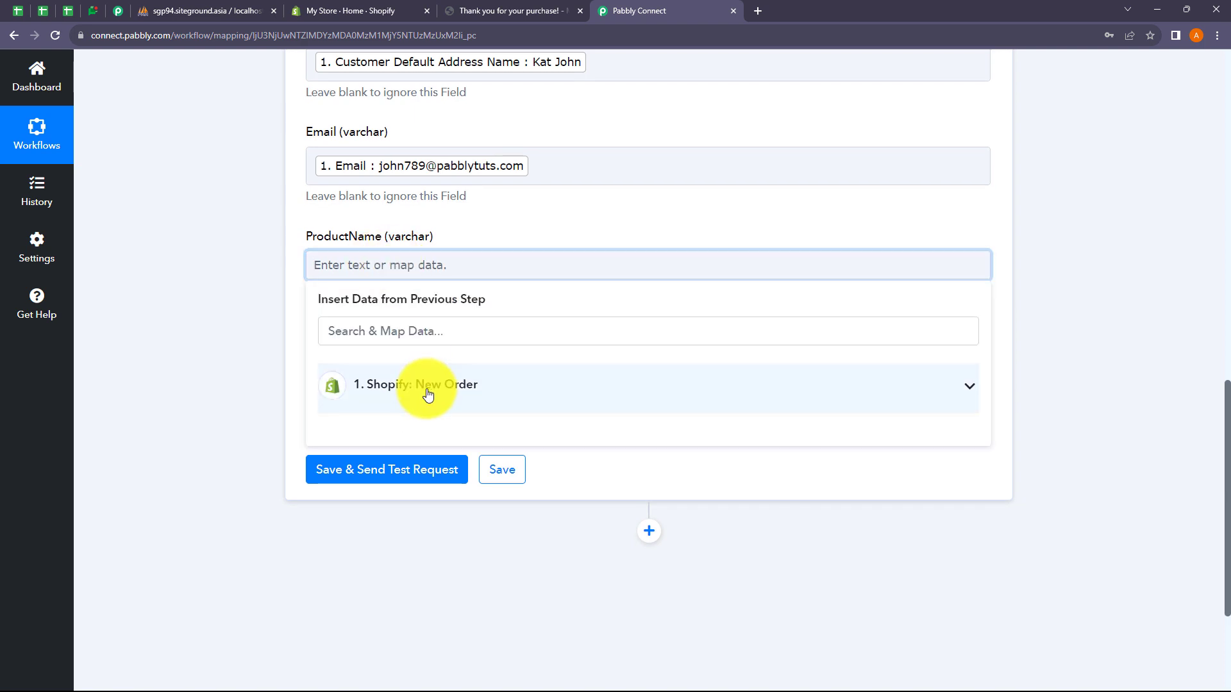
left_click(428, 393)
left_click(376, 334)
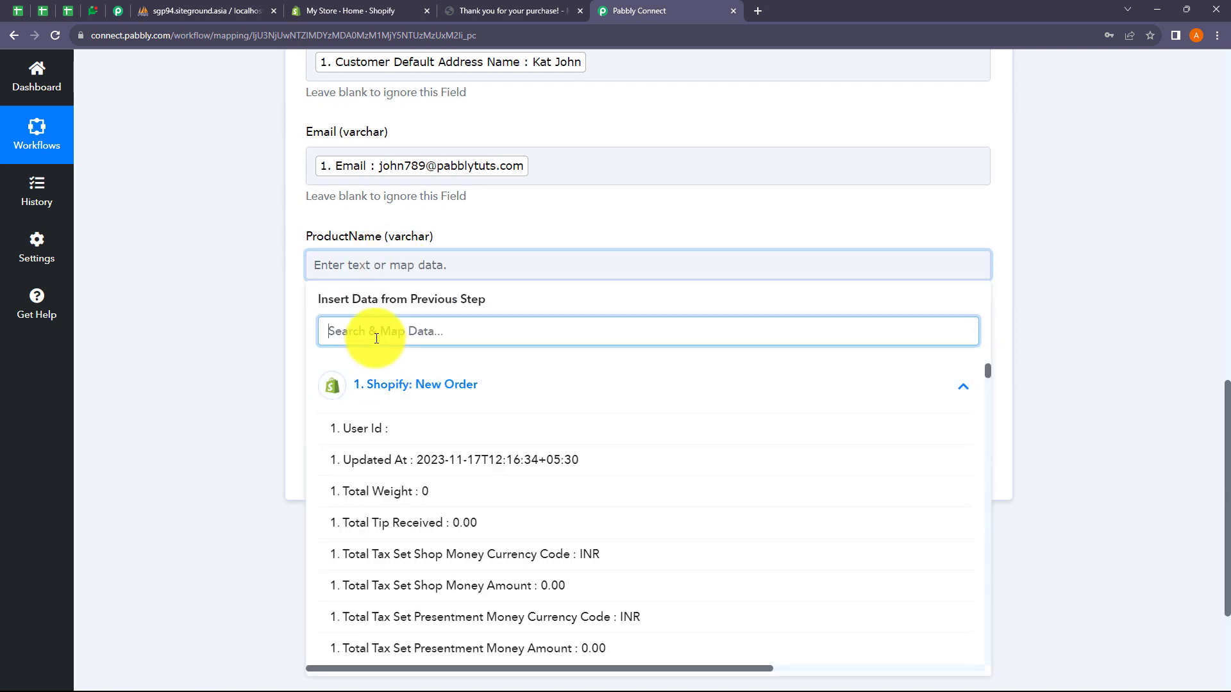
type("nEW")
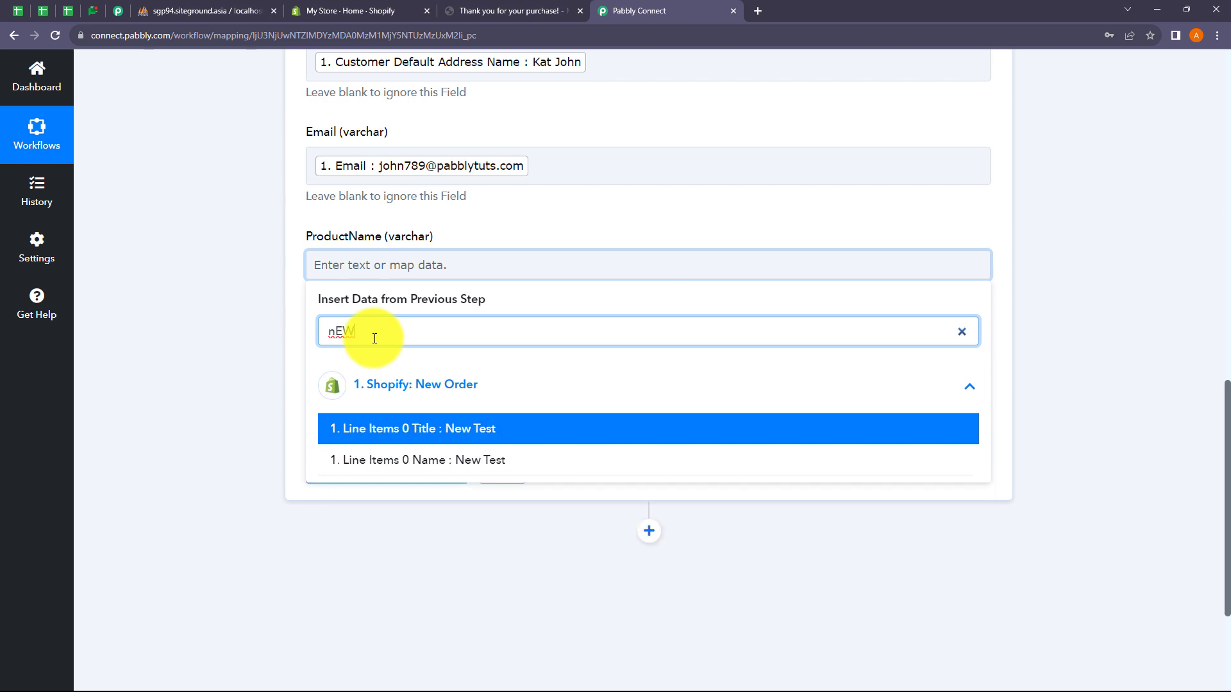
left_click(426, 460)
left_click(272, 337)
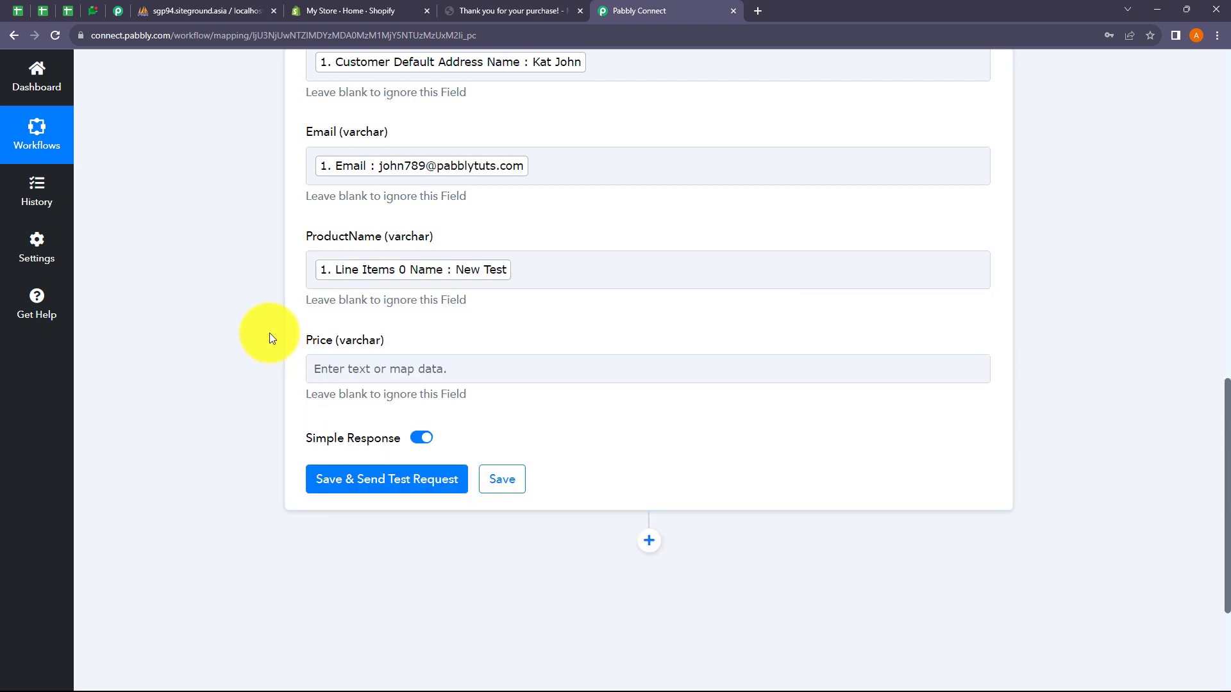
left_click(407, 367)
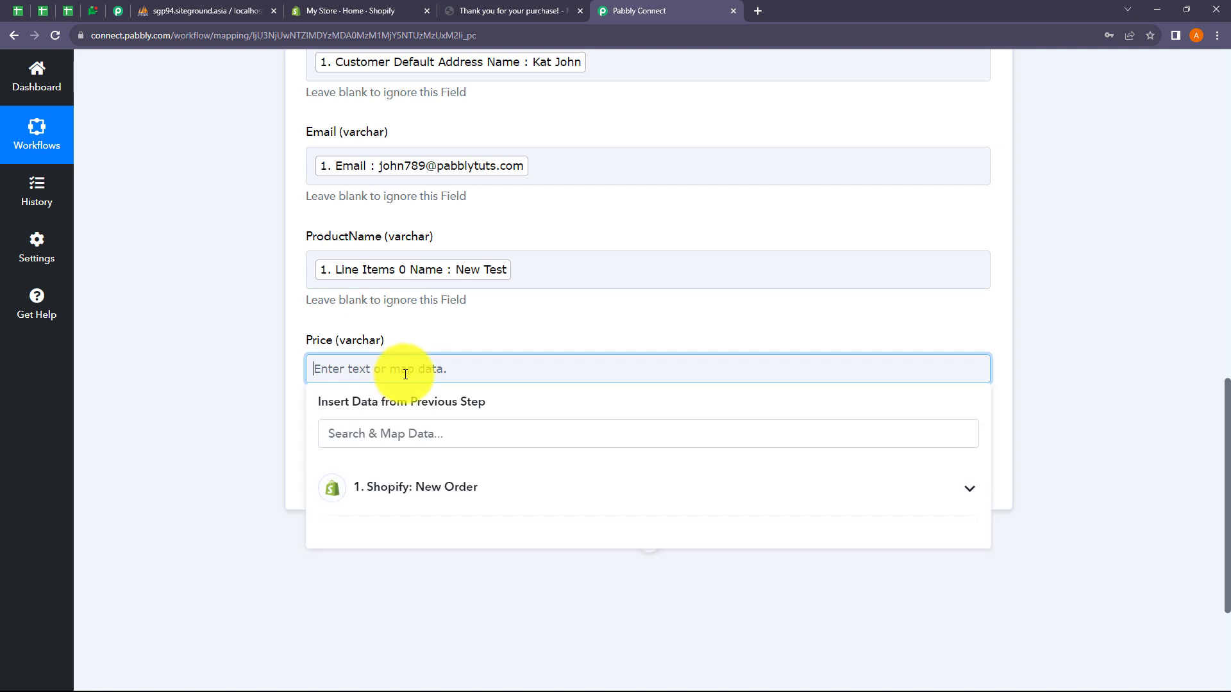
left_click(406, 487)
left_click(379, 434)
type("500")
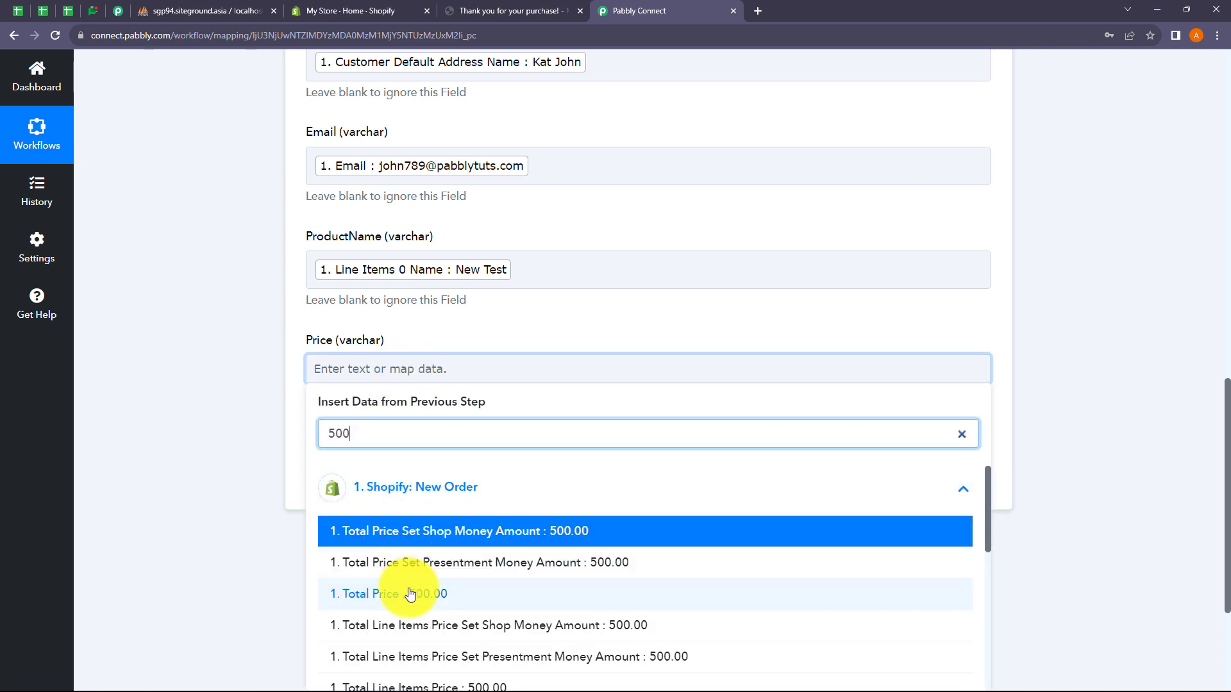
left_click(412, 592)
left_click(225, 393)
Step: Expand the Shopify New Order trigger step to review its data, then collapse it
scroll(225, 391, "up", 3)
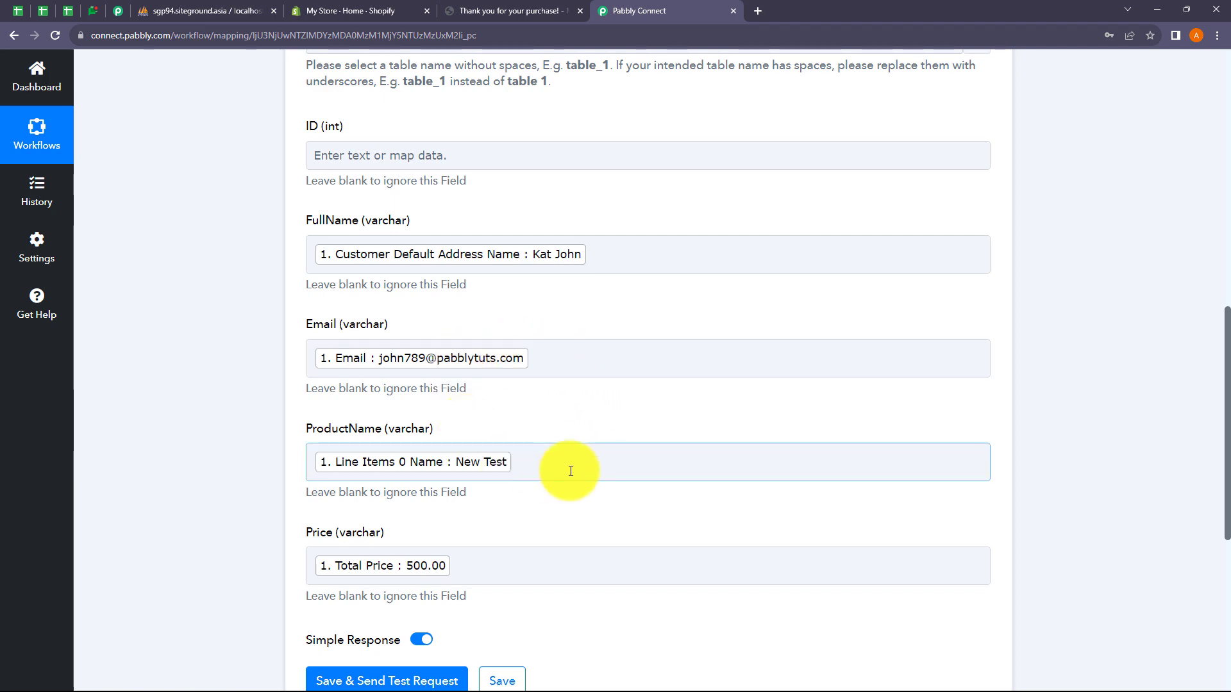
scroll(579, 332, "up", 8)
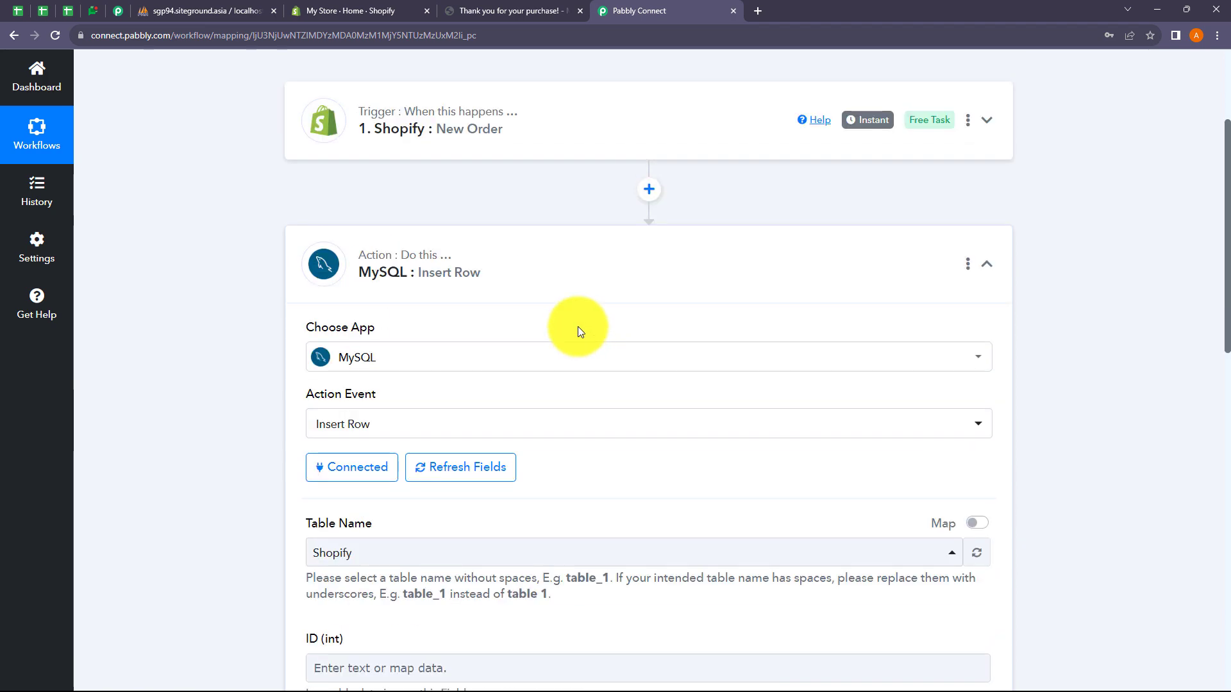
left_click(536, 153)
scroll(567, 327, "down", 11)
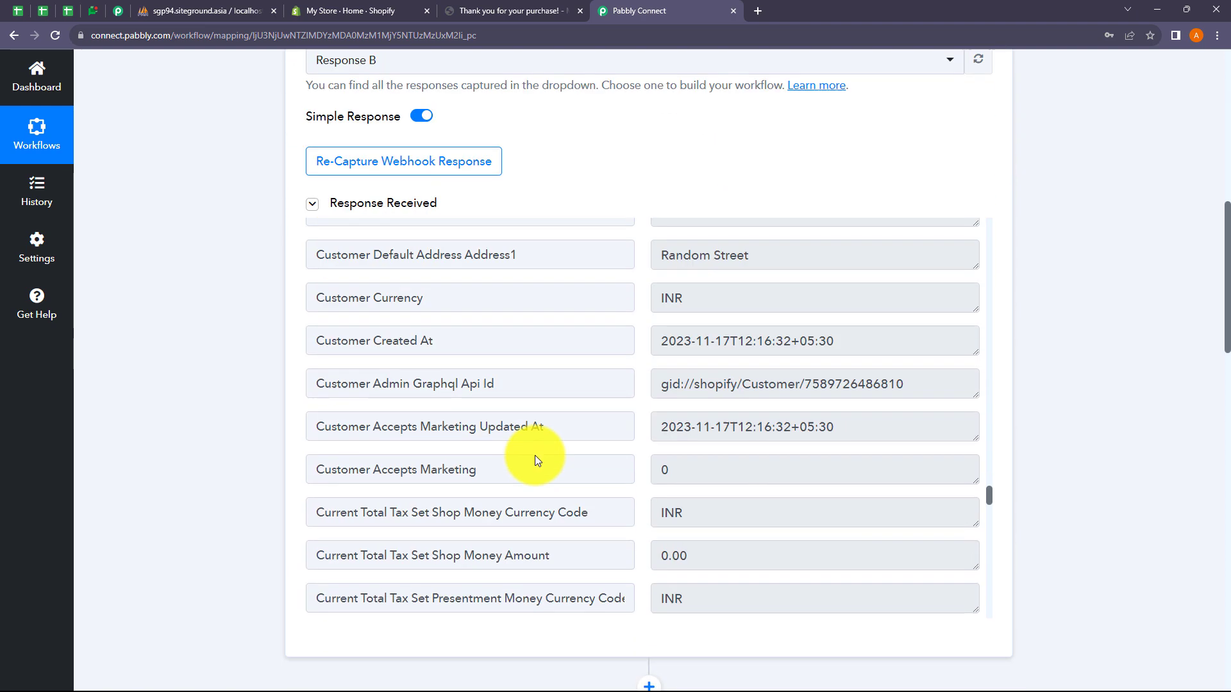
scroll(298, 407, "down", 6)
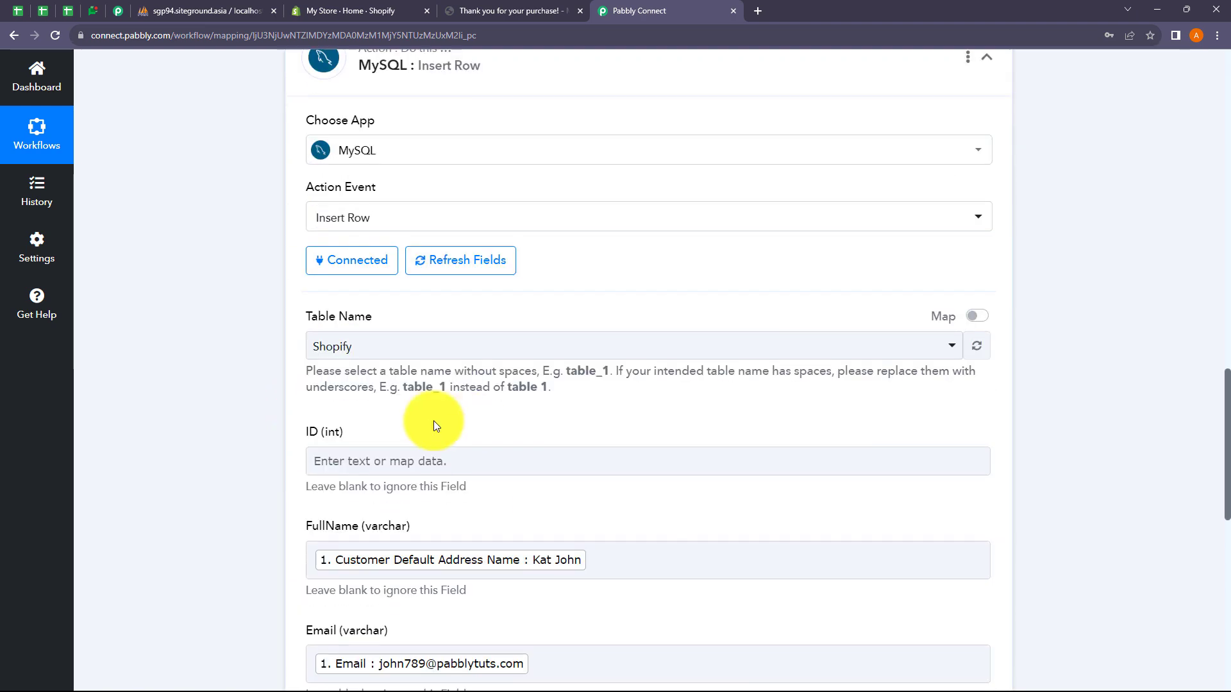
scroll(507, 399, "up", 10)
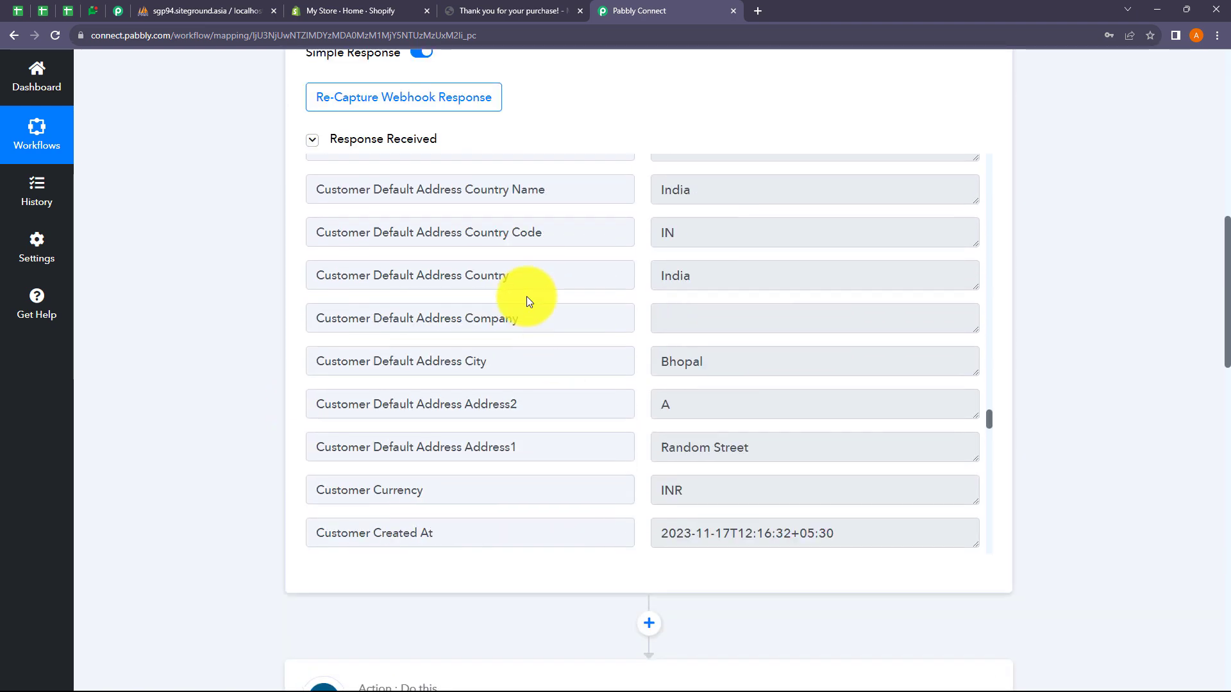
scroll(564, 128, "up", 6)
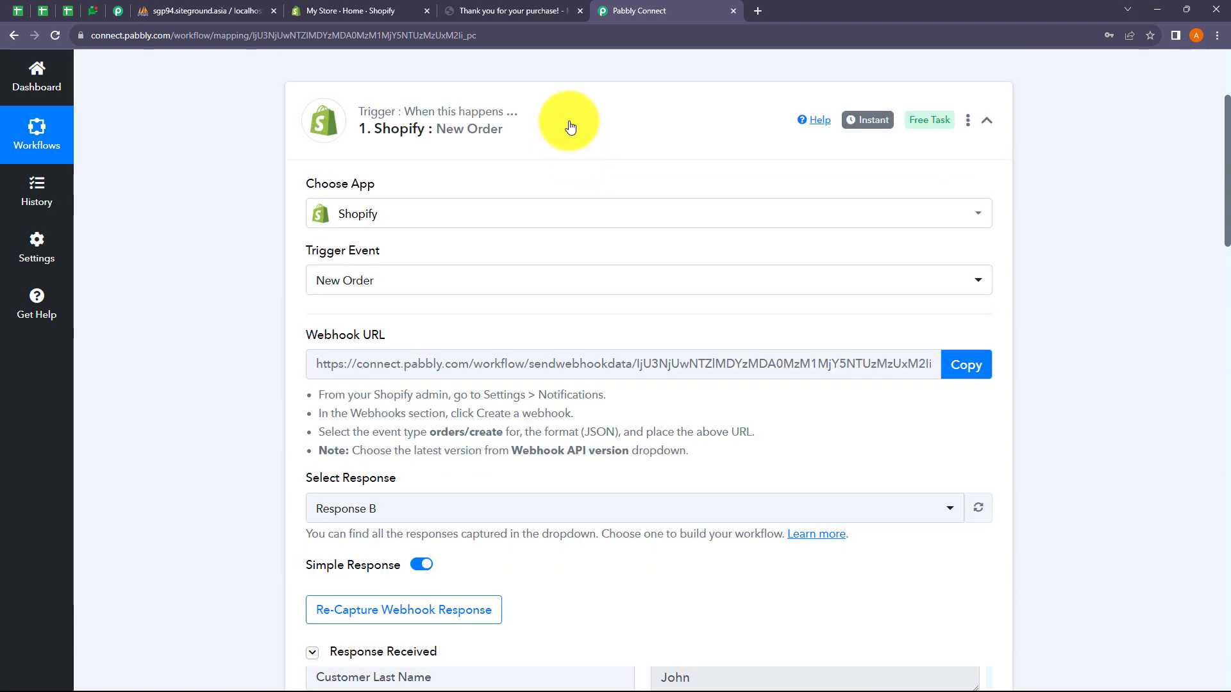
left_click(568, 123)
scroll(627, 382, "down", 6)
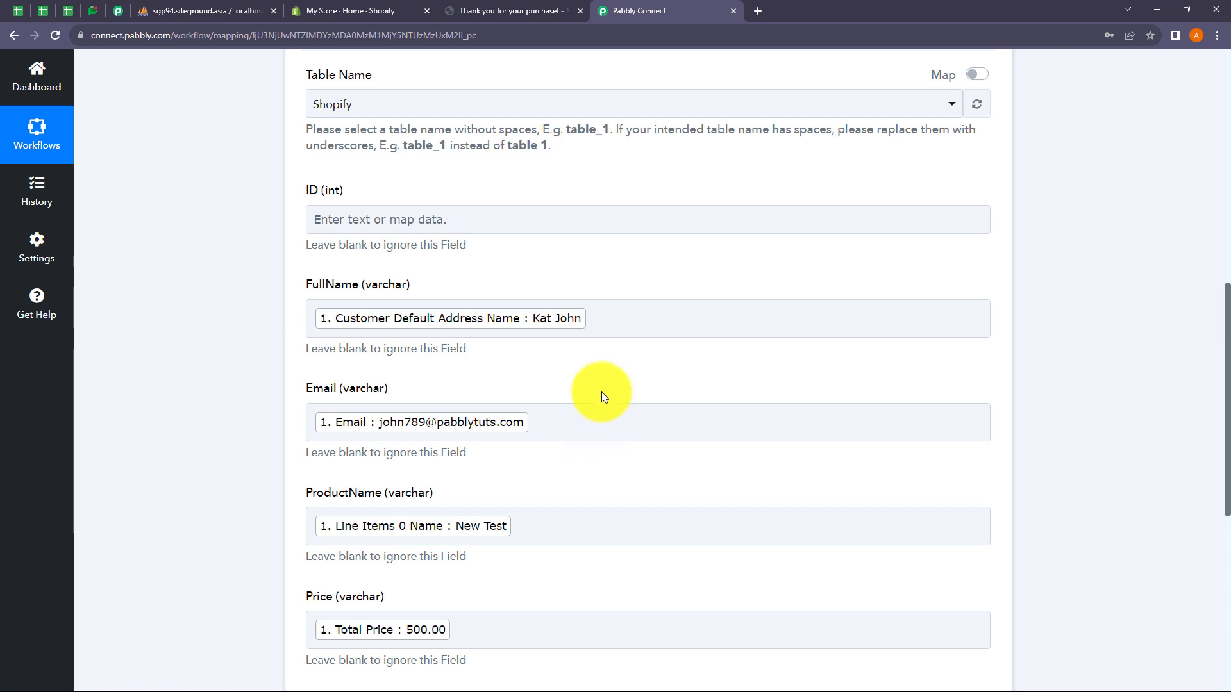
scroll(602, 396, "down", 5)
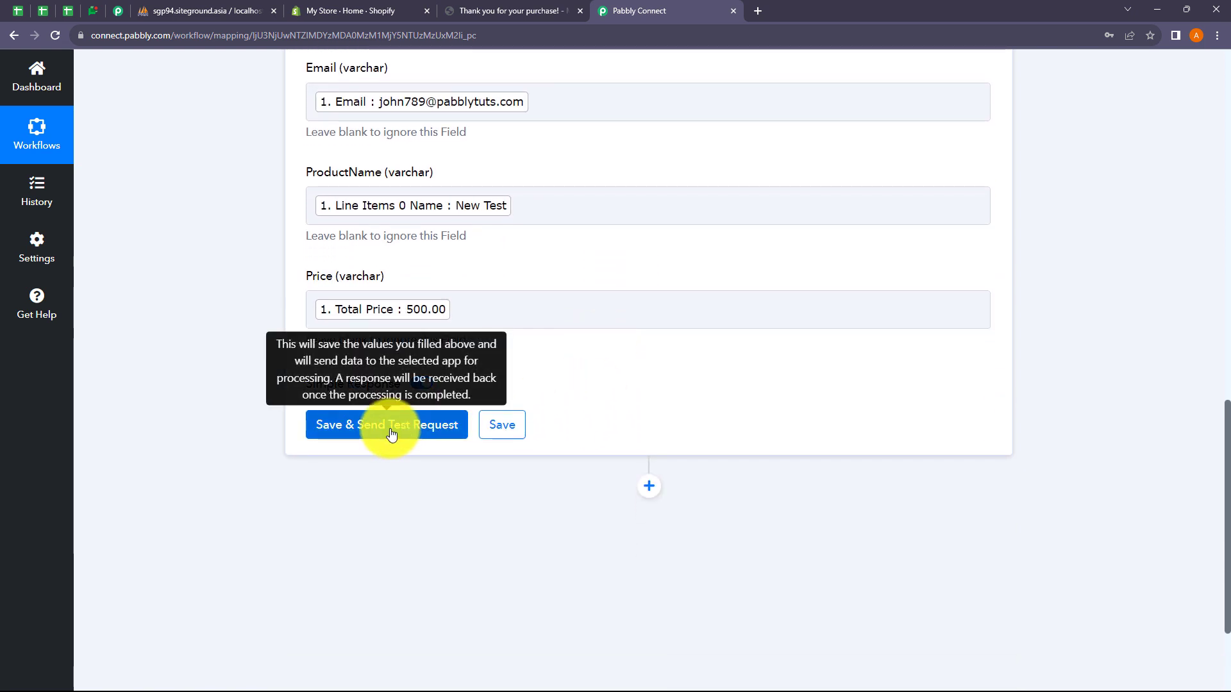
Step: Save and send a test request, confirming Status success with Data Inserted Id 7
left_click(391, 434)
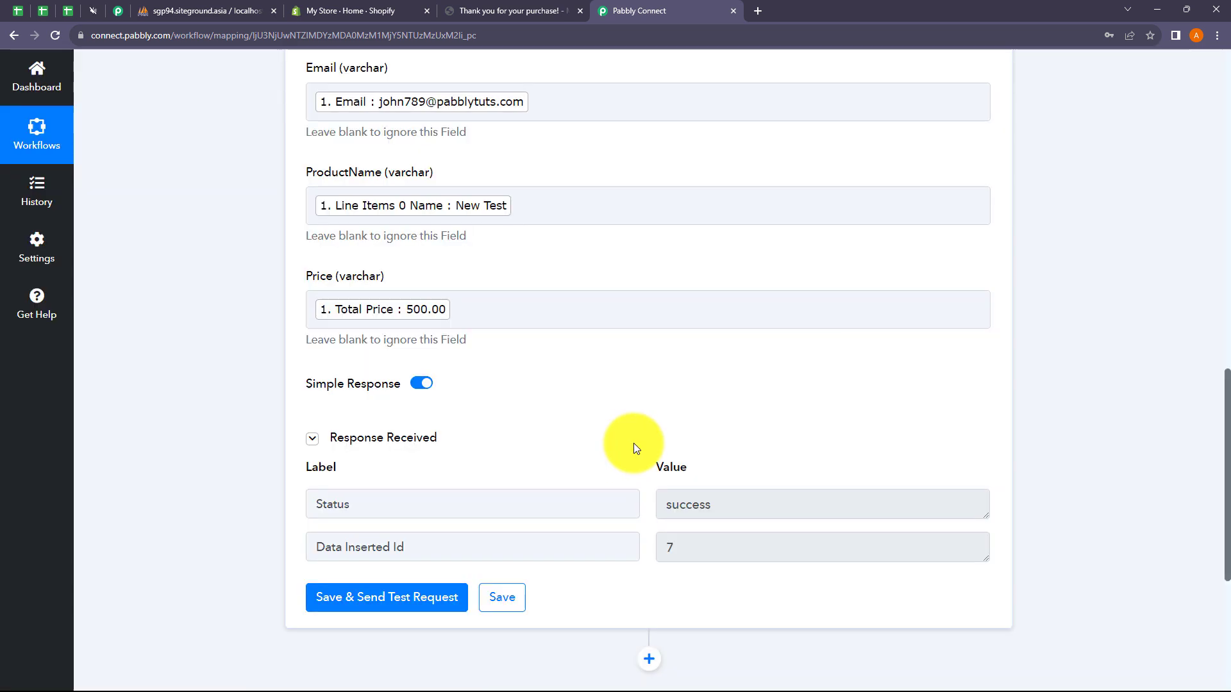
scroll(658, 426, "down", 2)
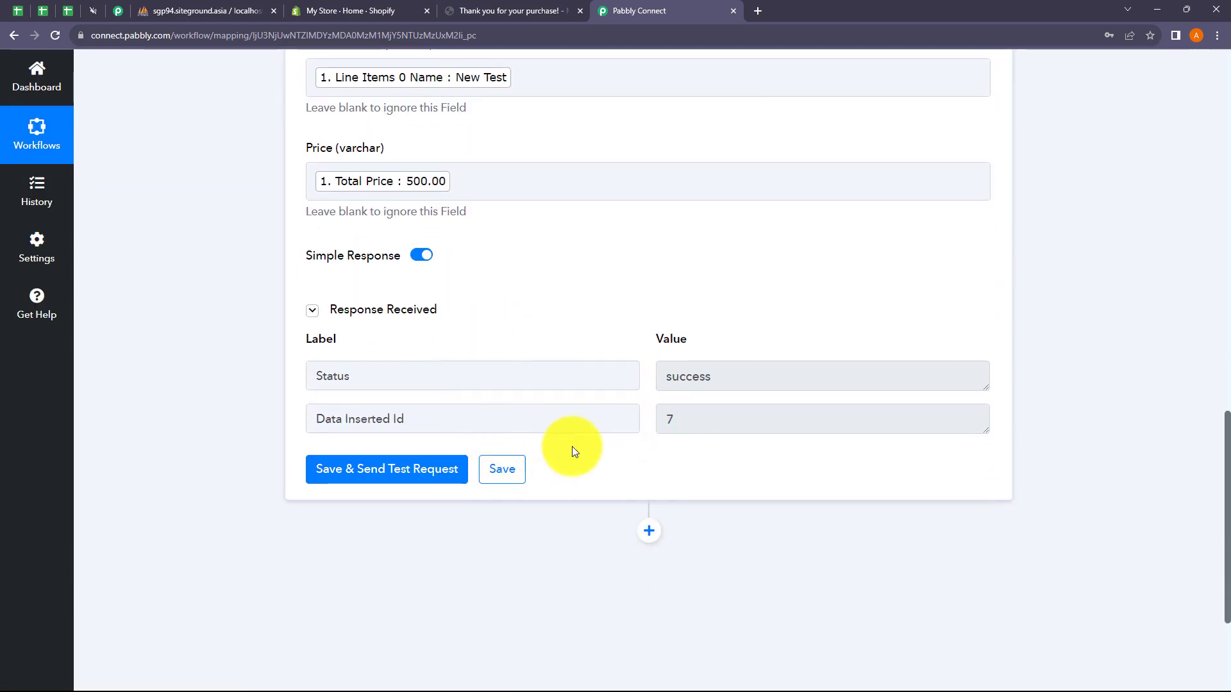
double_click(703, 377)
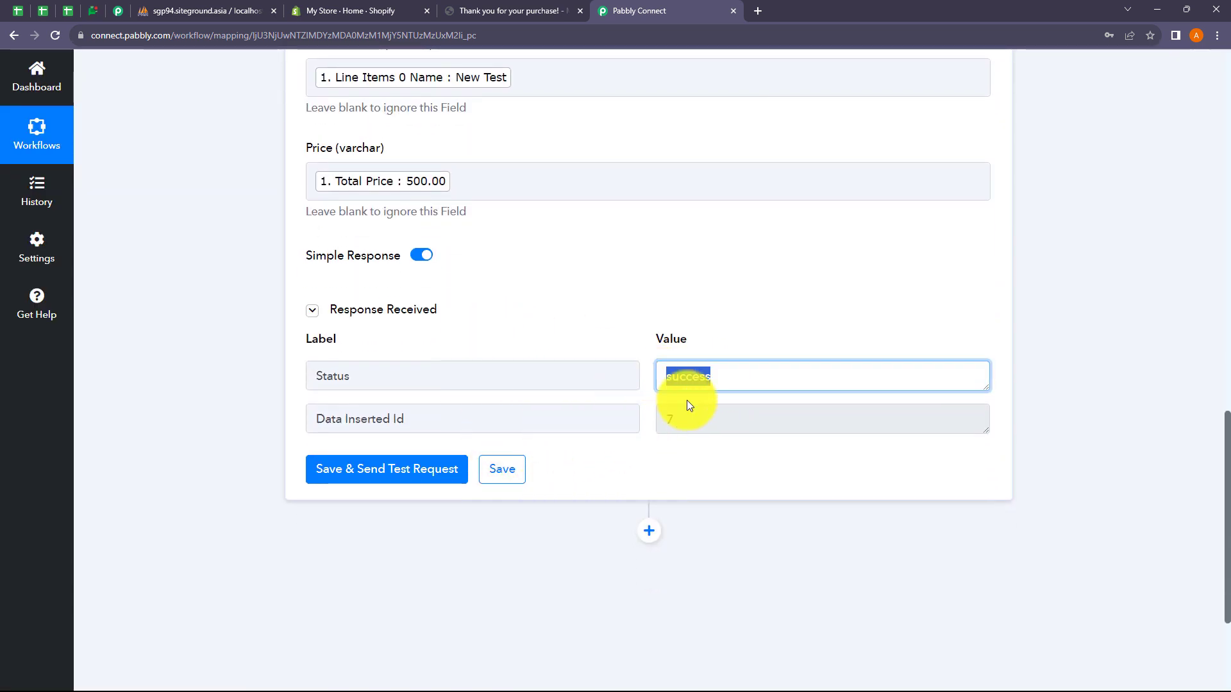
left_click(691, 453)
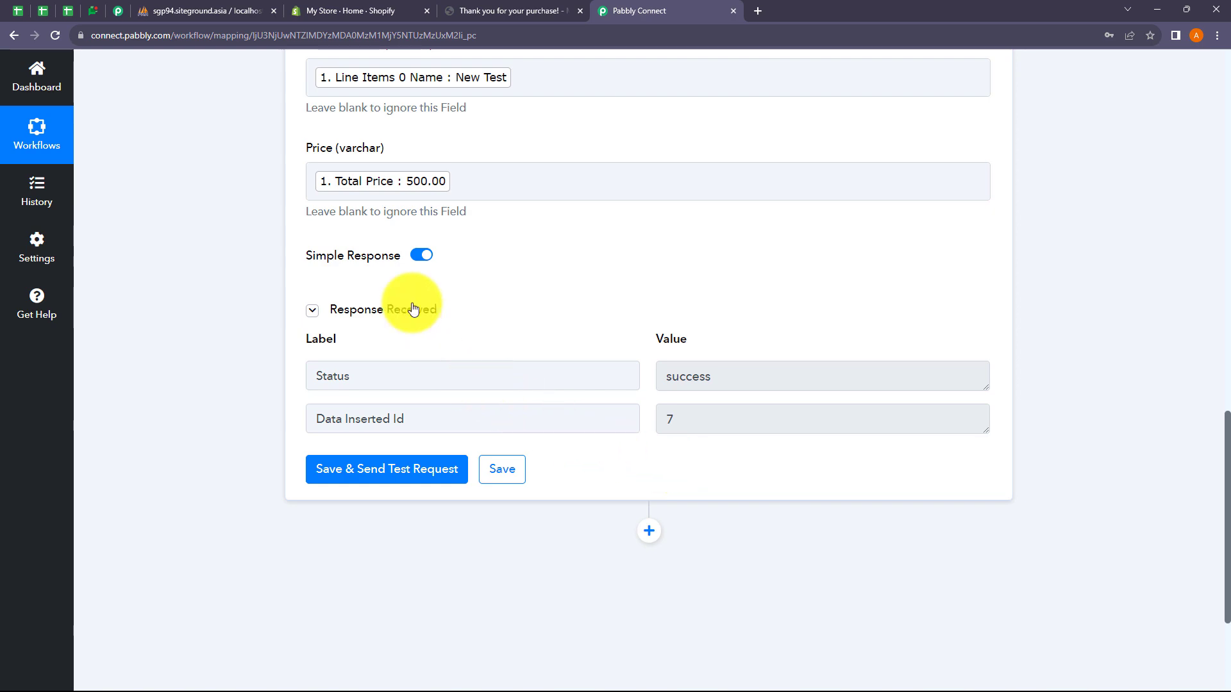
left_click(222, 9)
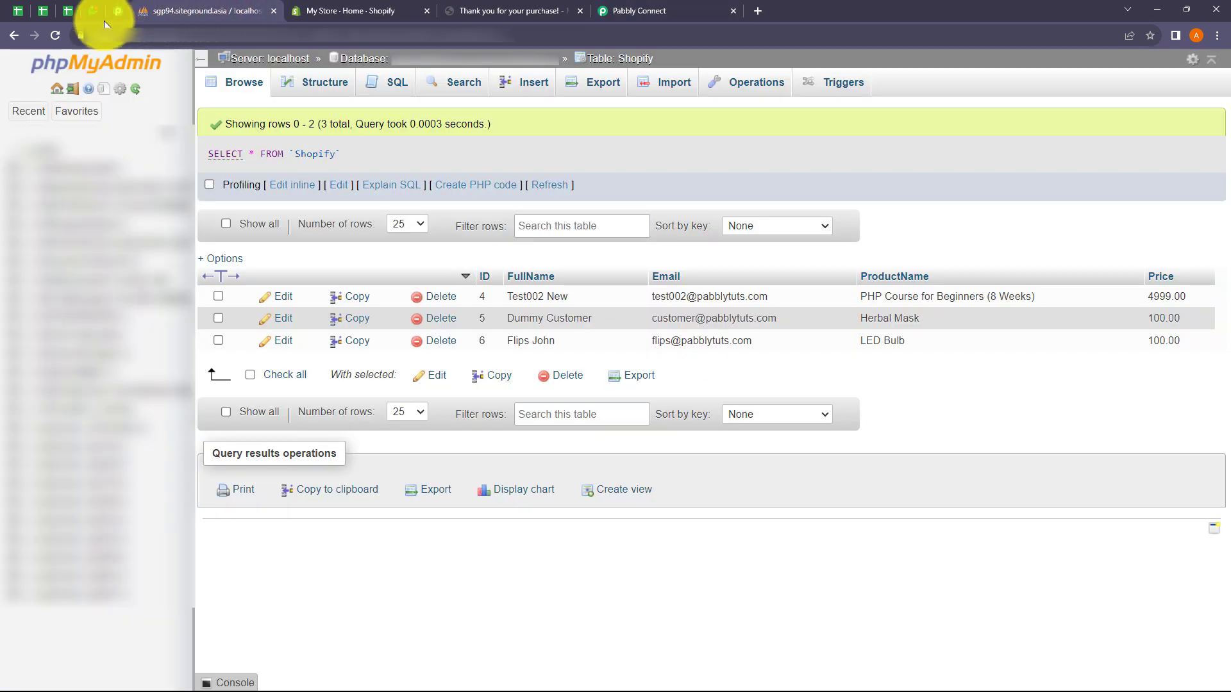
Step: Reload phpMyAdmin's Shopify table to confirm new row 7 (New Test, 500.00), then return to Pabbly Connect
left_click(52, 34)
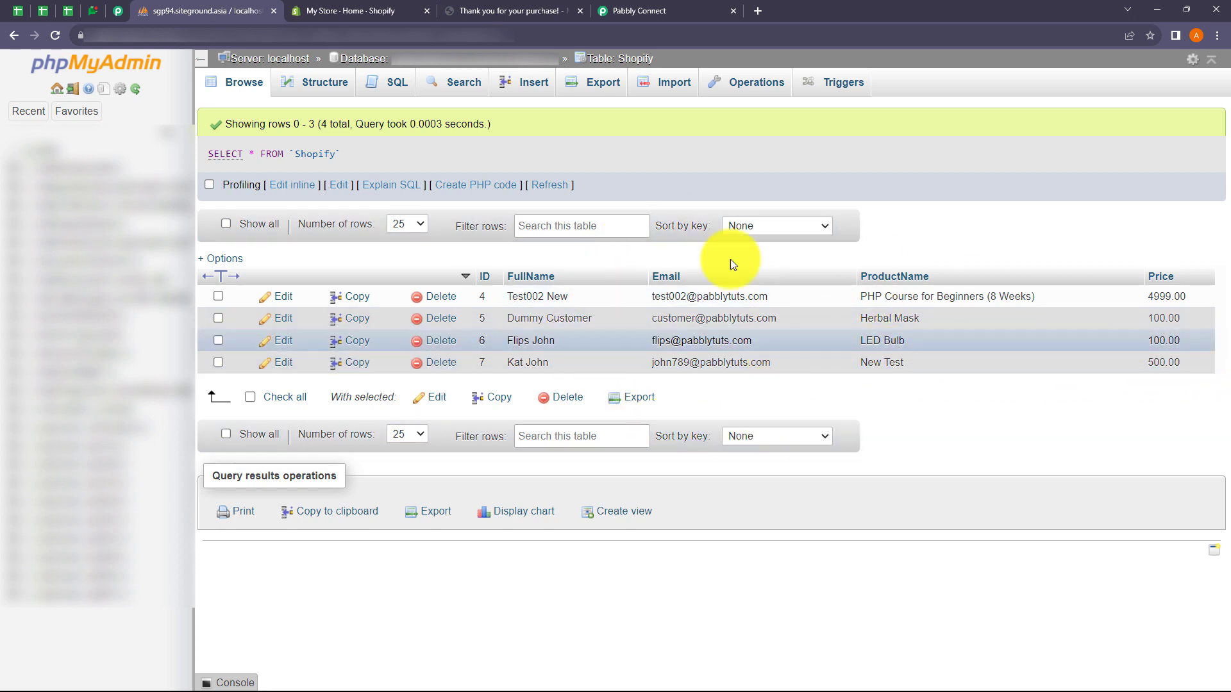
left_click(644, 8)
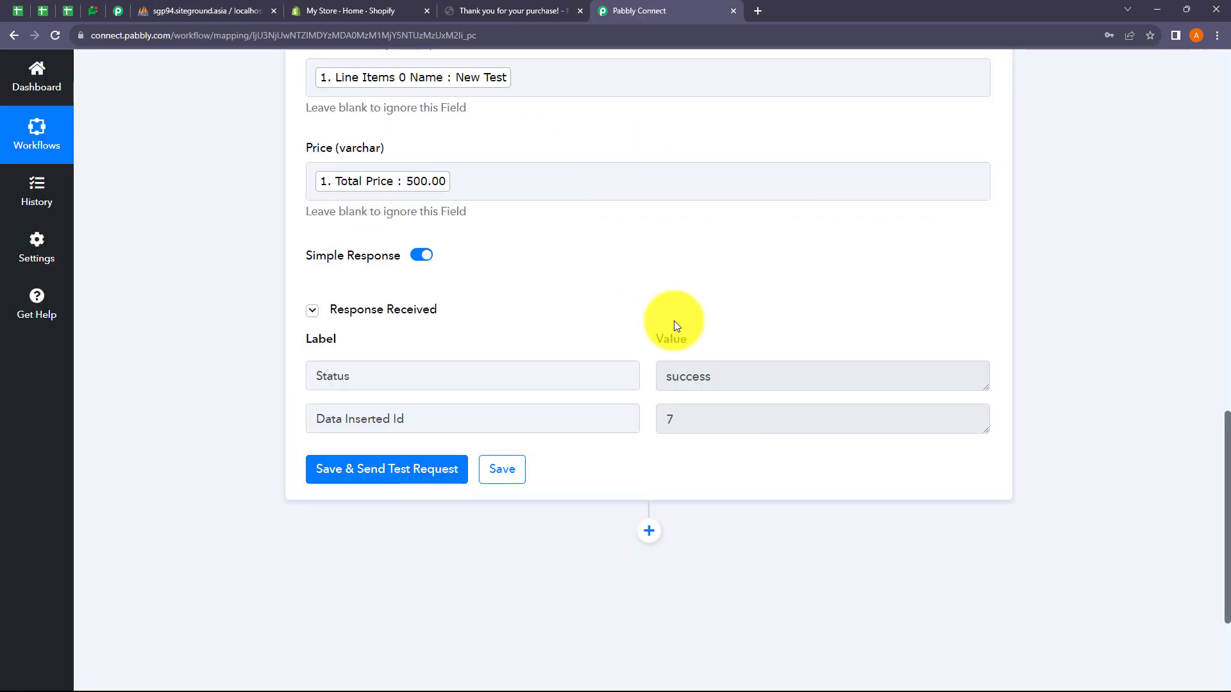
Step: Collapse the MySQL Insert Row card, scroll to the workflow top, and show Shopify's thank-you page
scroll(716, 304, "up", 4)
scroll(715, 309, "up", 4)
scroll(716, 308, "up", 2)
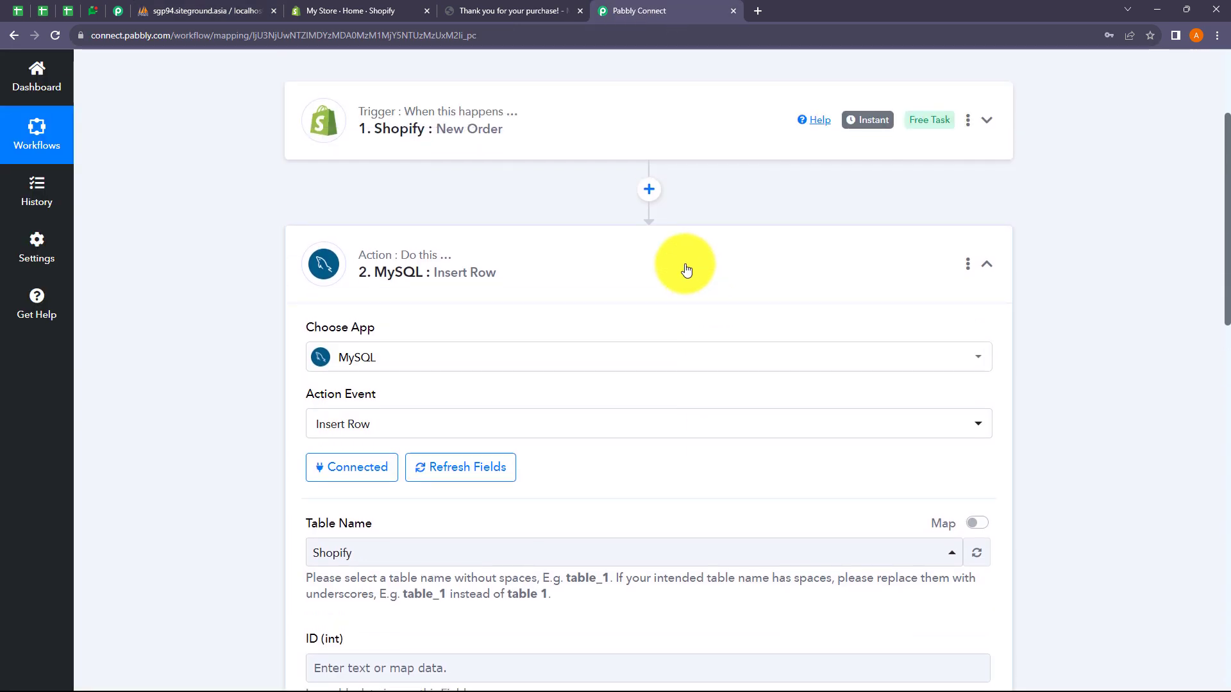
left_click(682, 267)
scroll(684, 282, "up", 3)
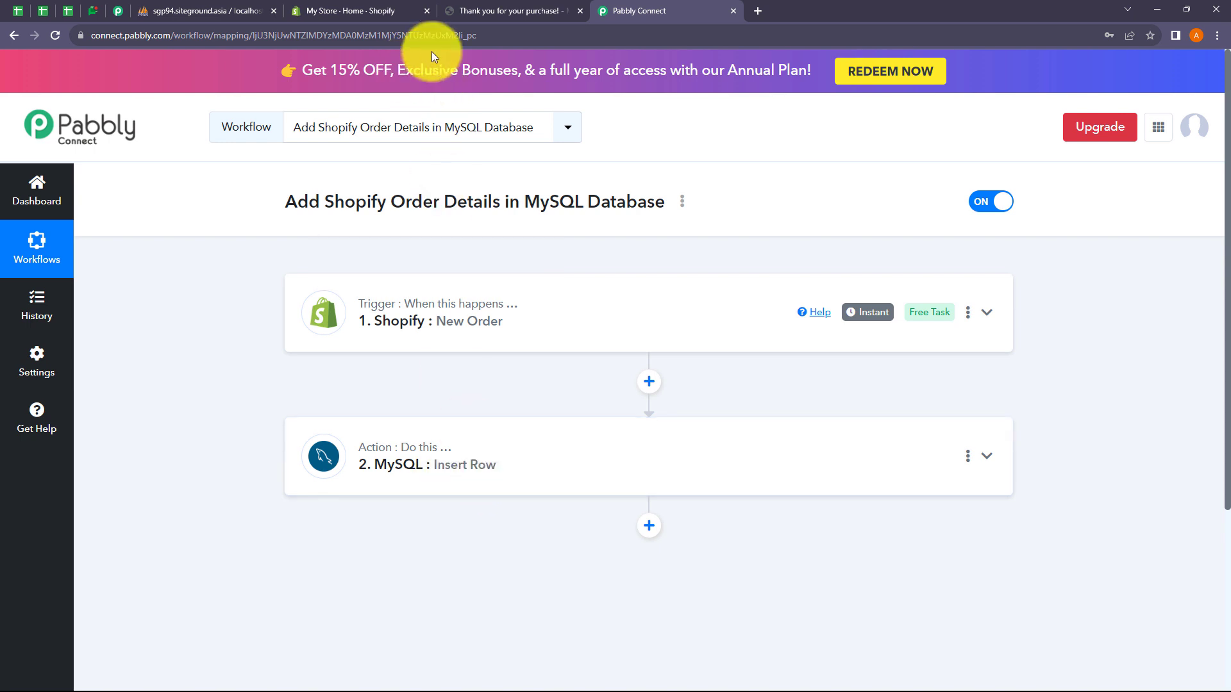
left_click(482, 14)
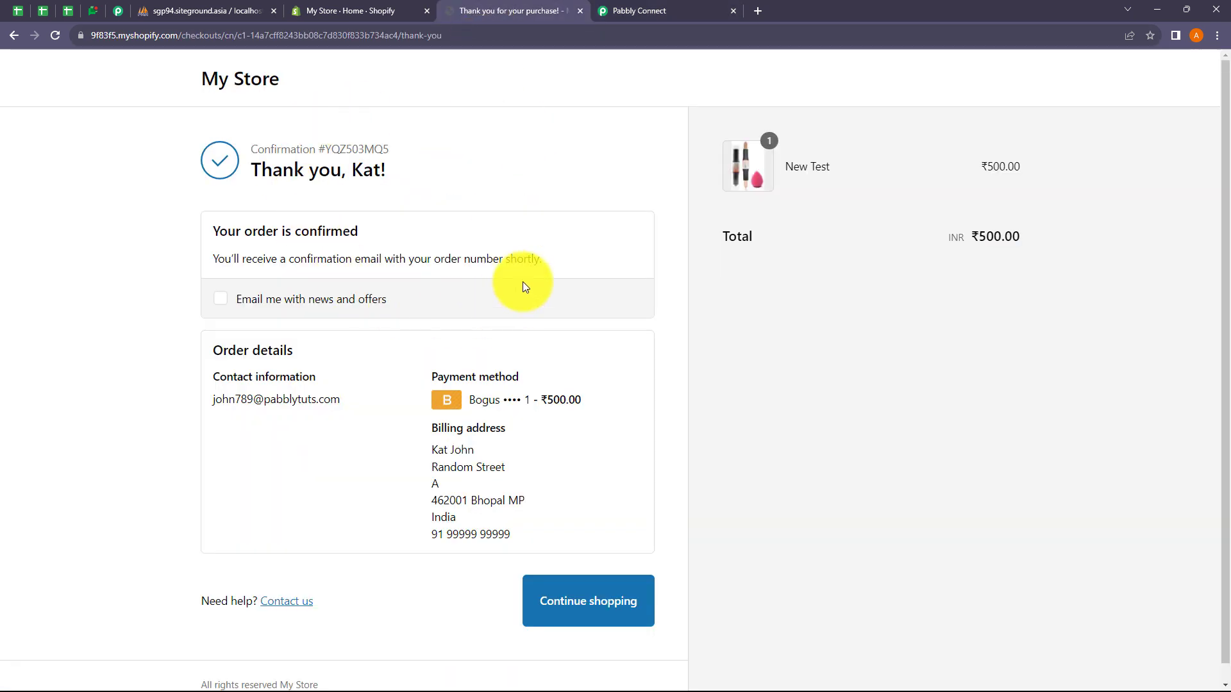
Step: Open the online storefront from Shopify admin and choose Buy it now on New Test
left_click(346, 16)
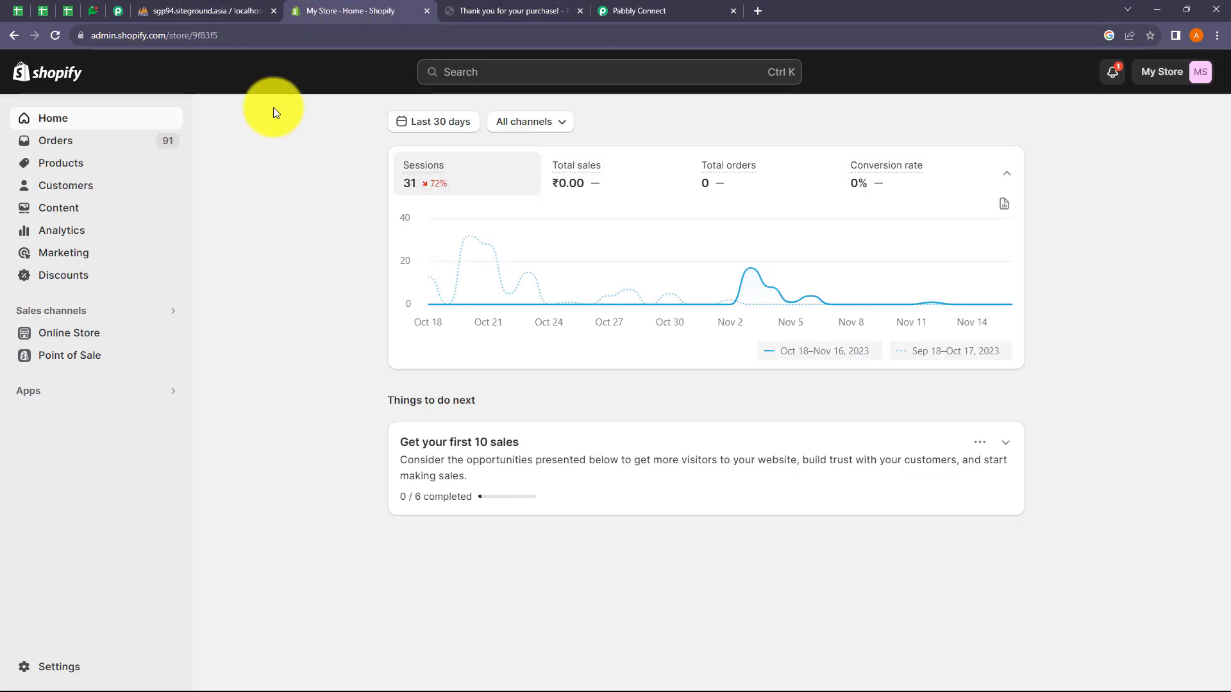
left_click(174, 334)
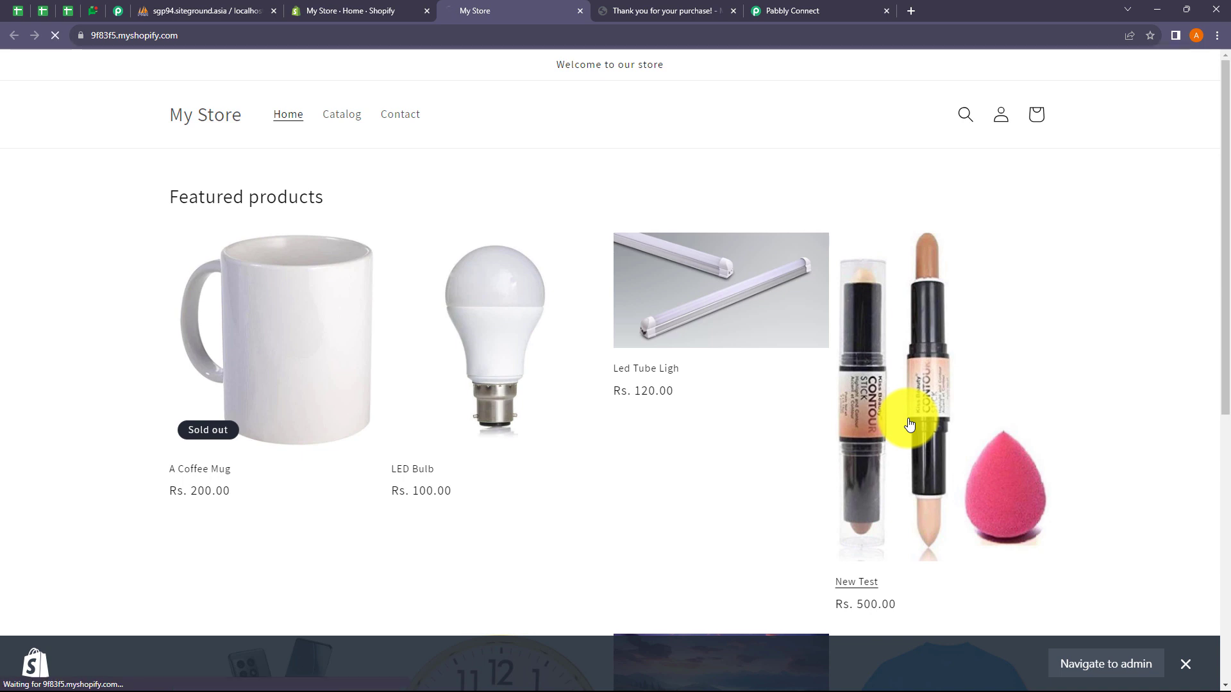
left_click(909, 425)
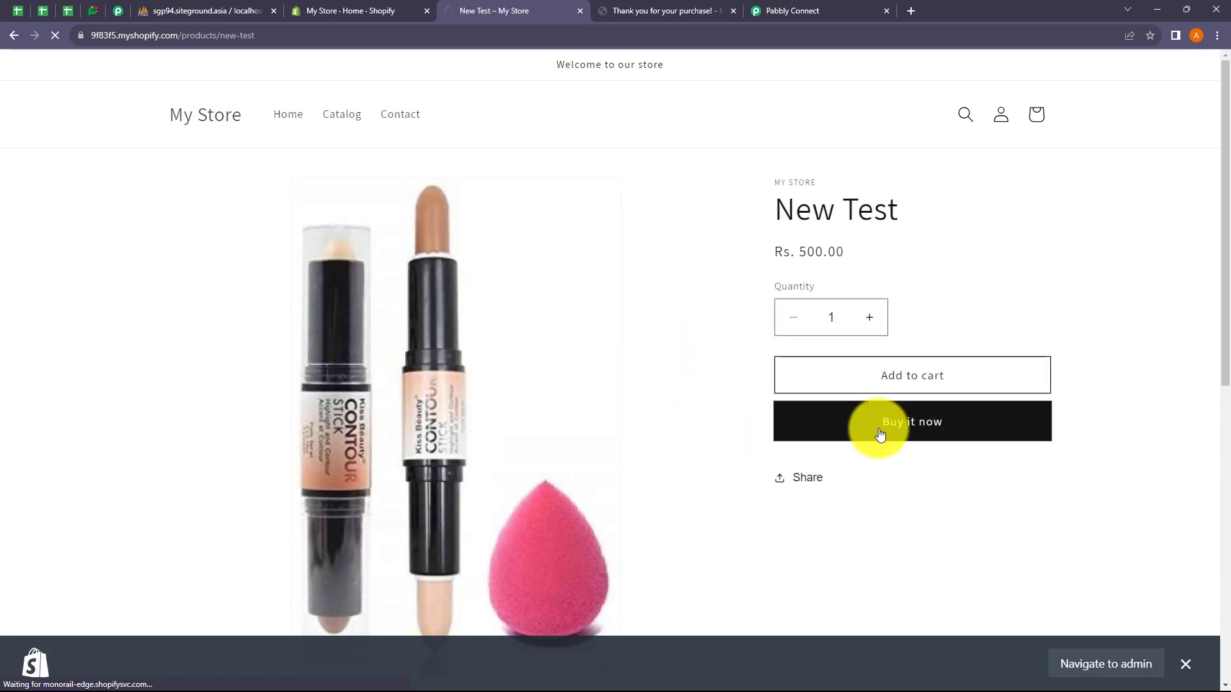
left_click(880, 435)
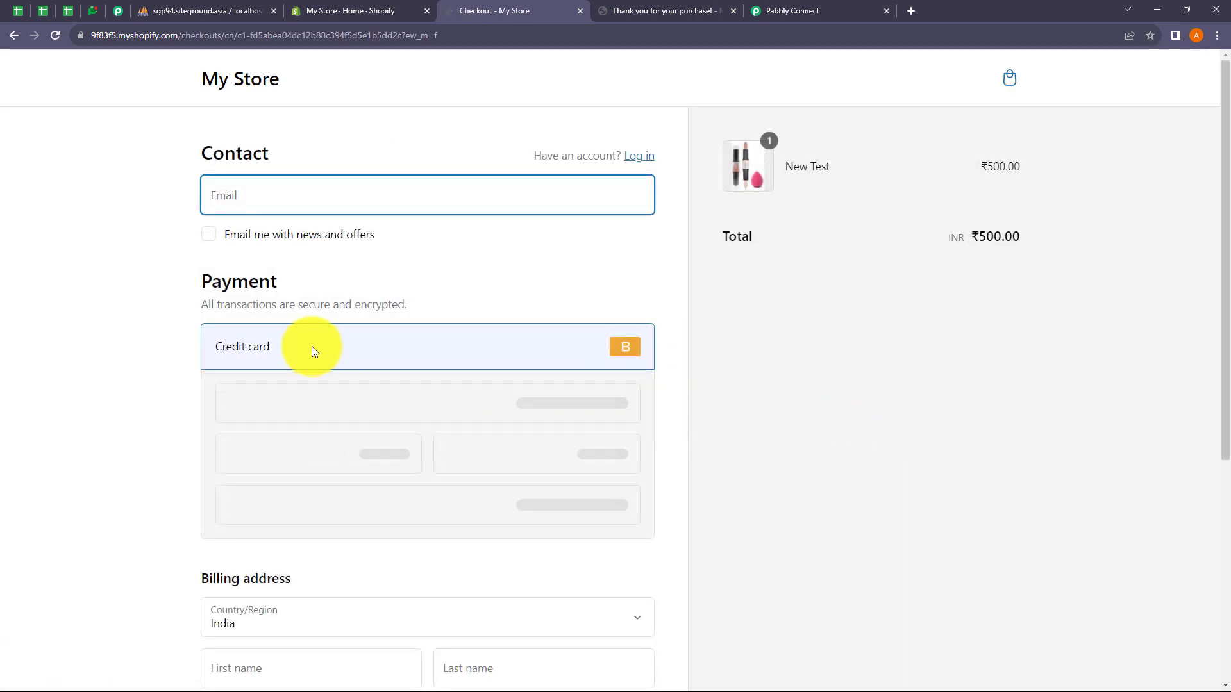
Step: Enter the contact email, fill the saved card details, and type the cardholder's name
left_click(243, 202)
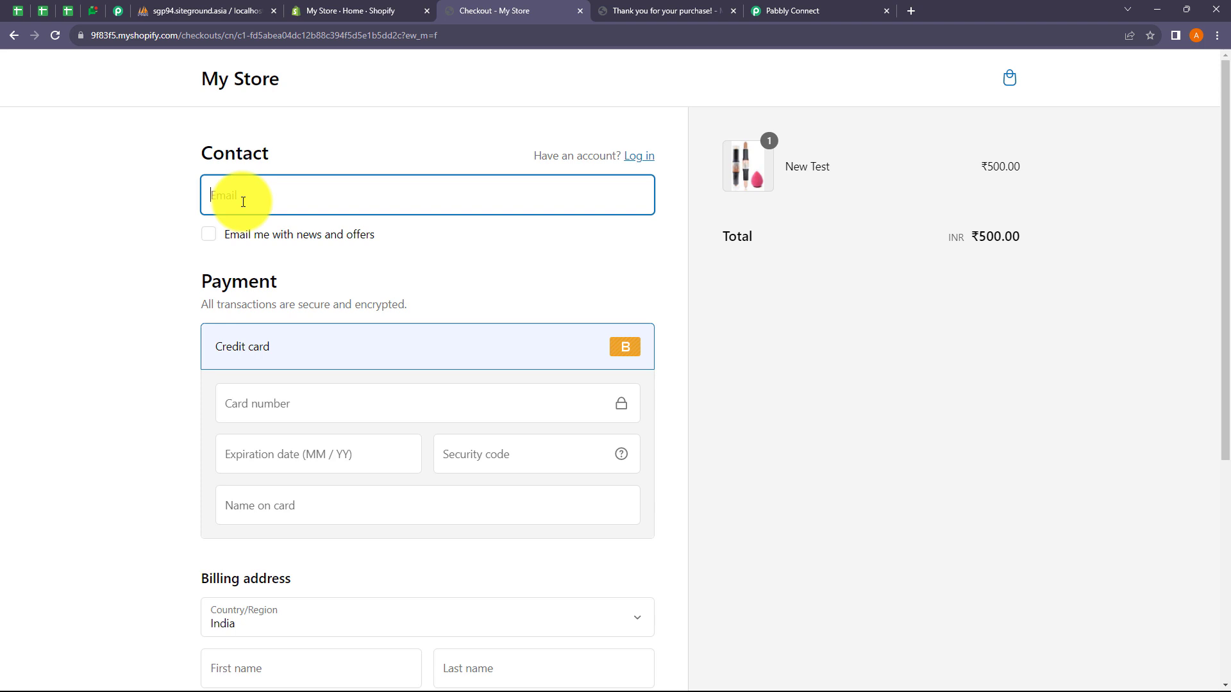
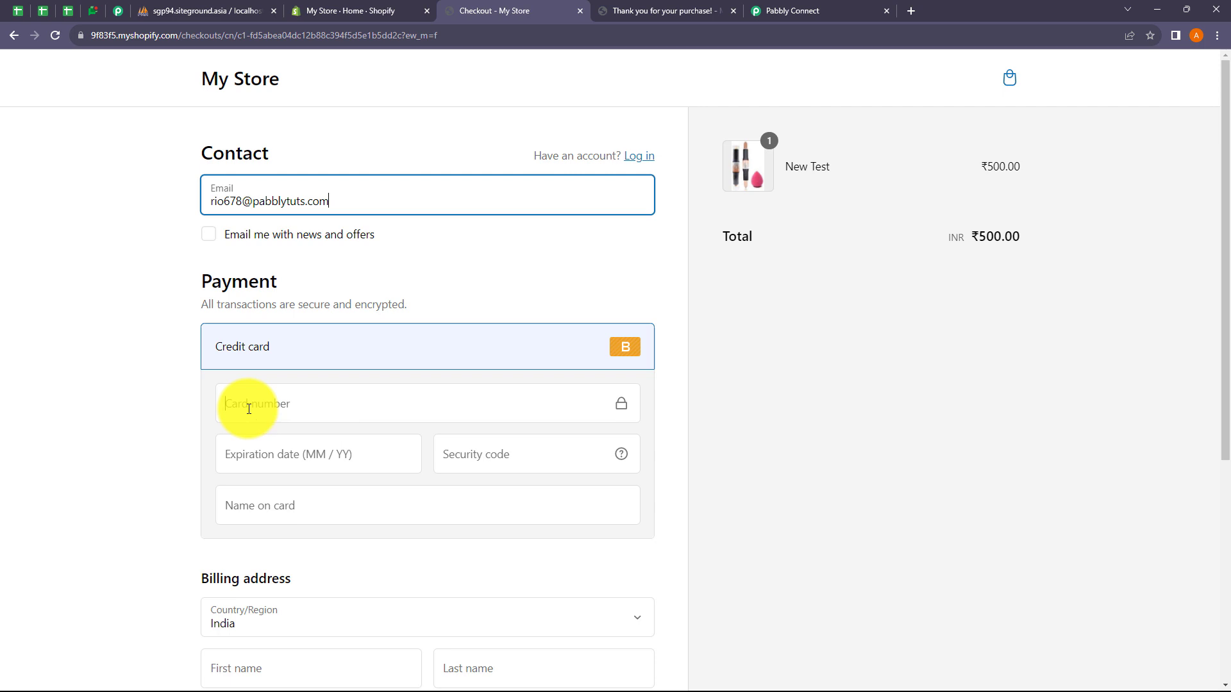
left_click(249, 409)
type("1")
left_click(348, 484)
left_click(286, 506)
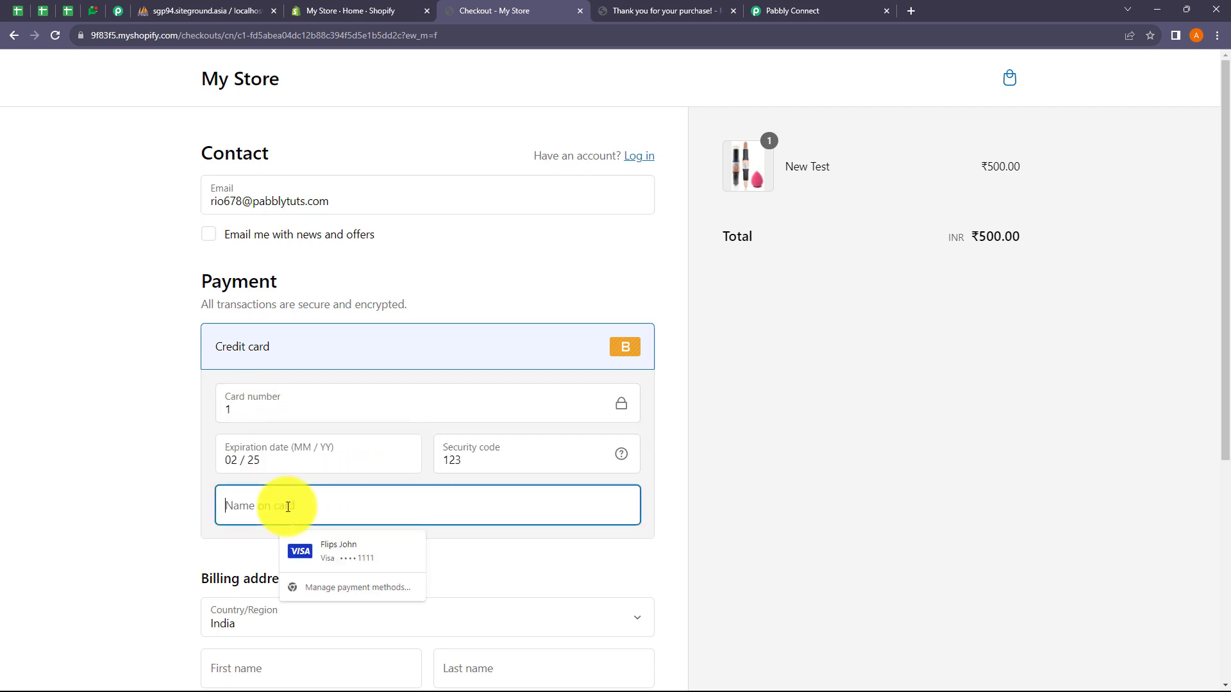
Step: Autofill the billing address, then replace the first and last name with the customer's name
scroll(321, 489, "down", 4)
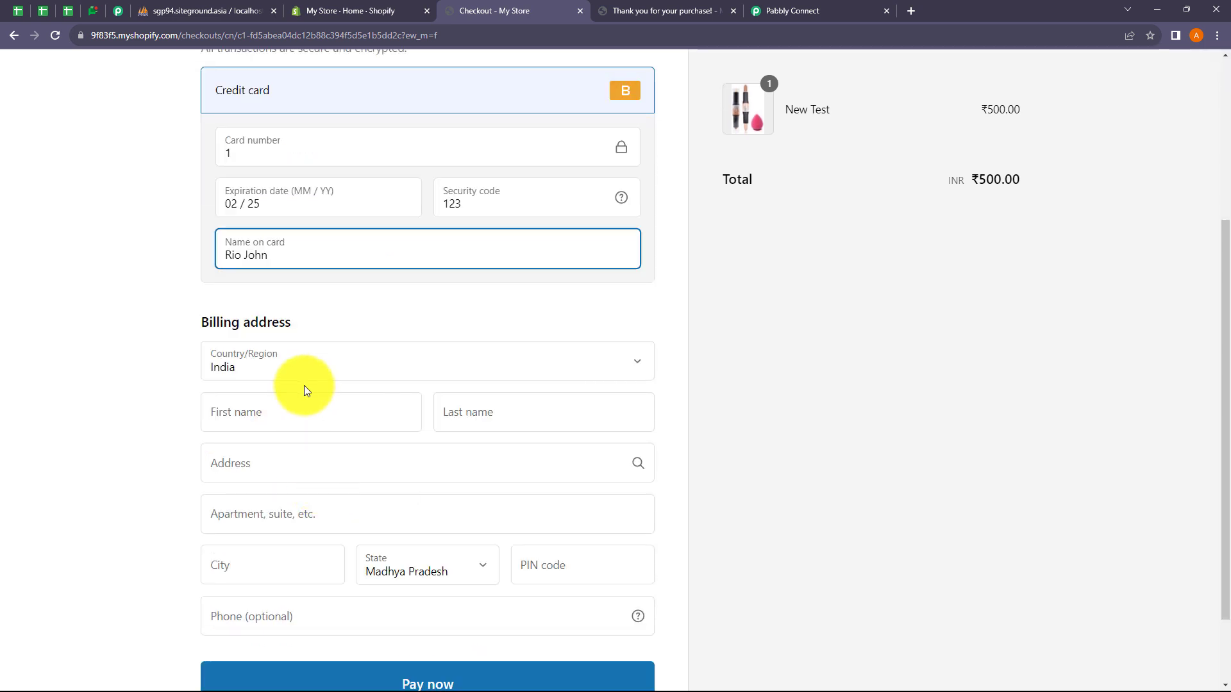
left_click(248, 411)
left_click(270, 441)
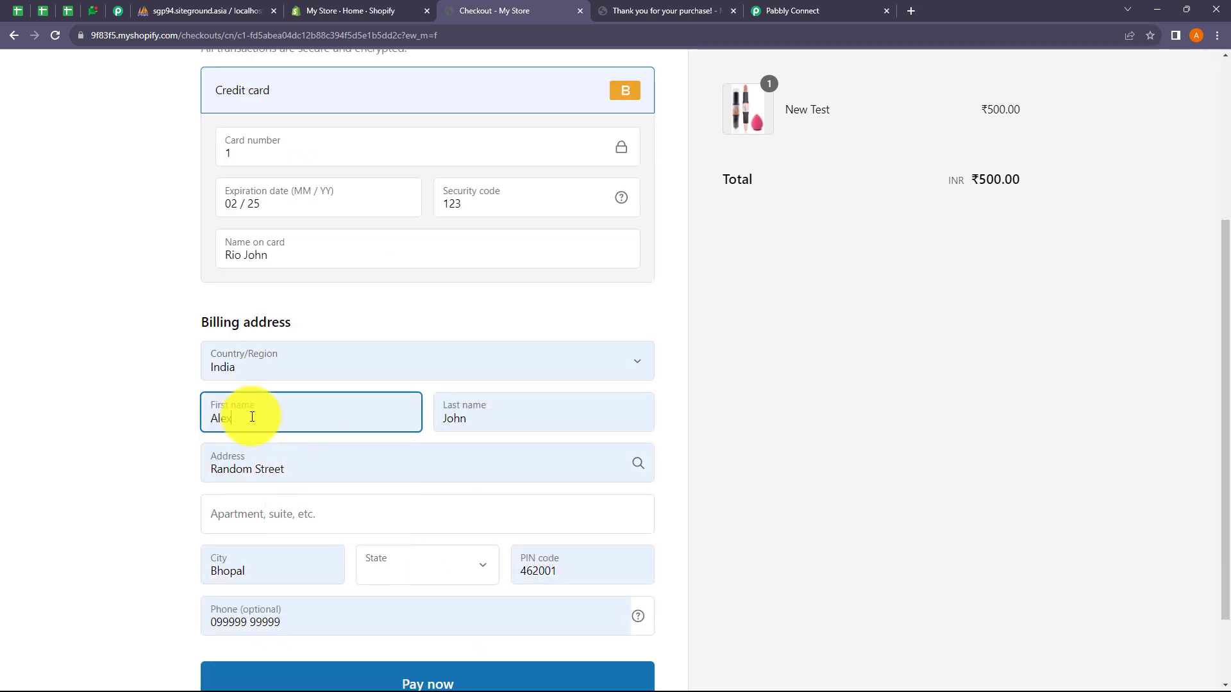
key("BackSpace")
key("BackSpace")
key("BackSpace")
key("BackSpace")
key("Escape")
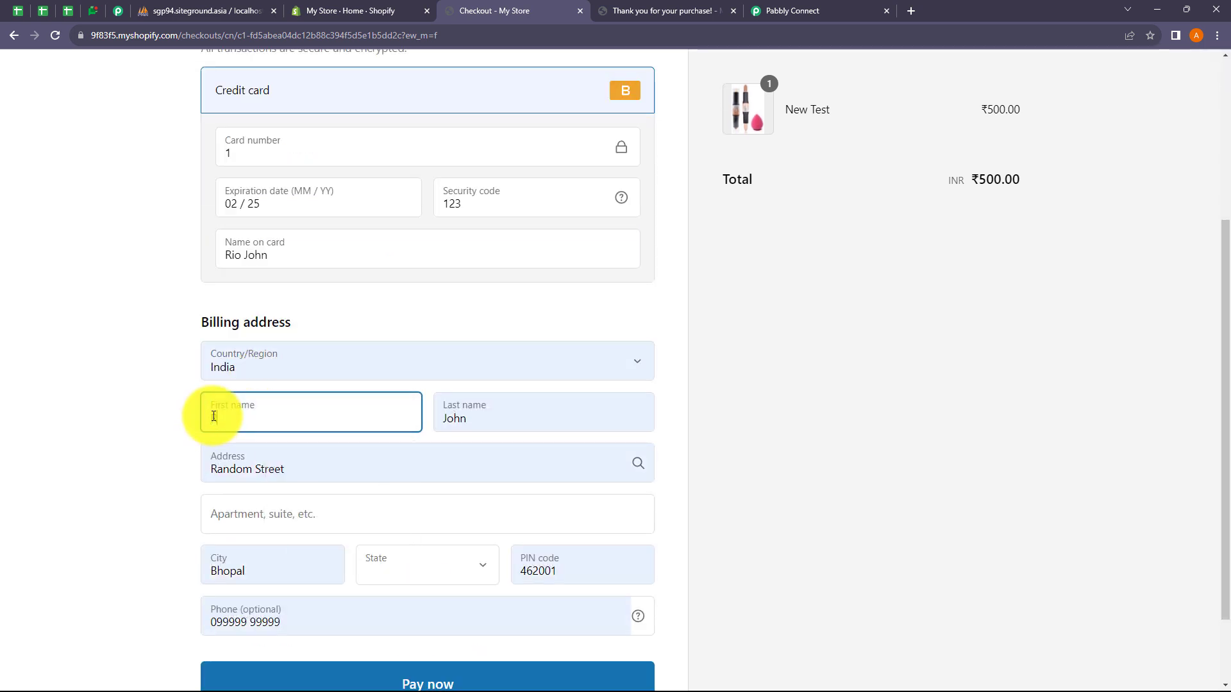
type("Rio")
double_click(434, 420)
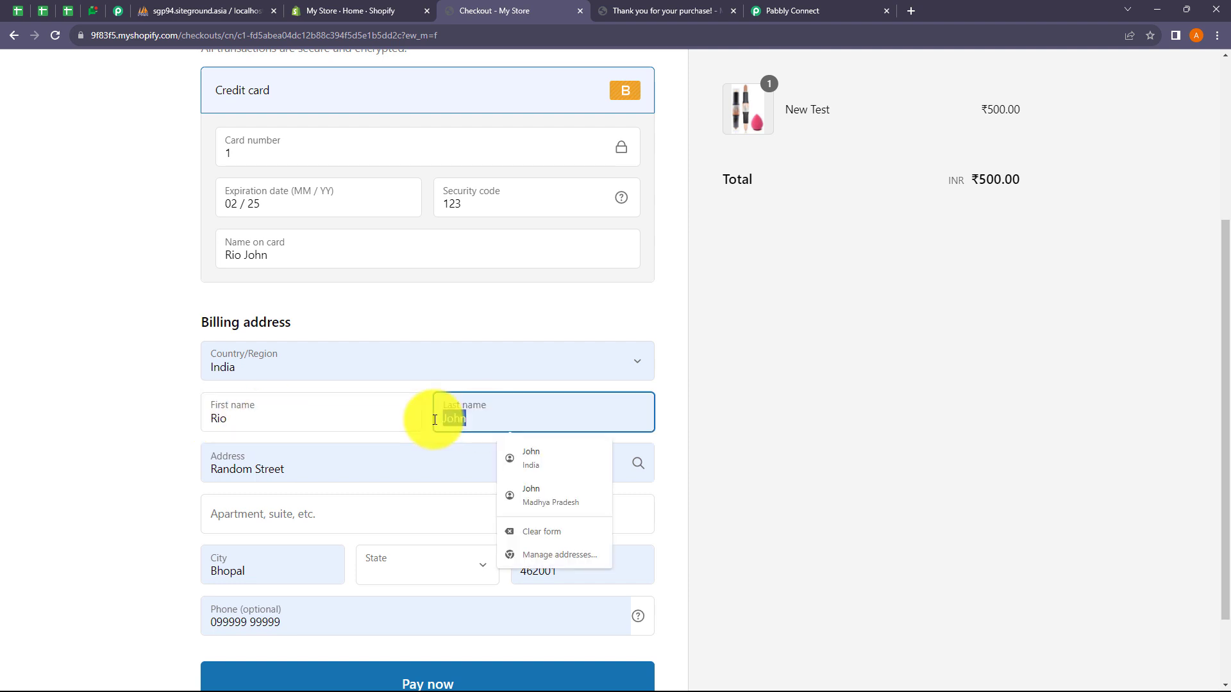
key("BackSpace")
type("Joh")
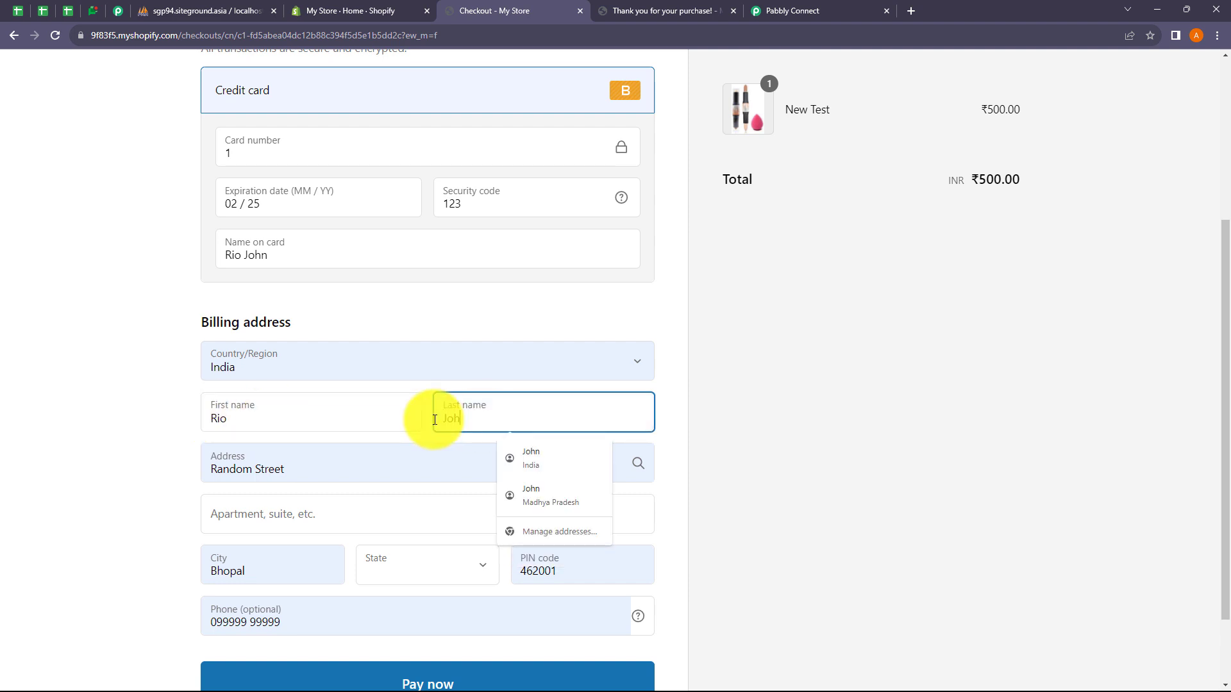
type("n")
Step: Fill the apartment field and choose Madhya Pradesh as the billing state
scroll(352, 288, "up", 5)
scroll(352, 288, "down", 7)
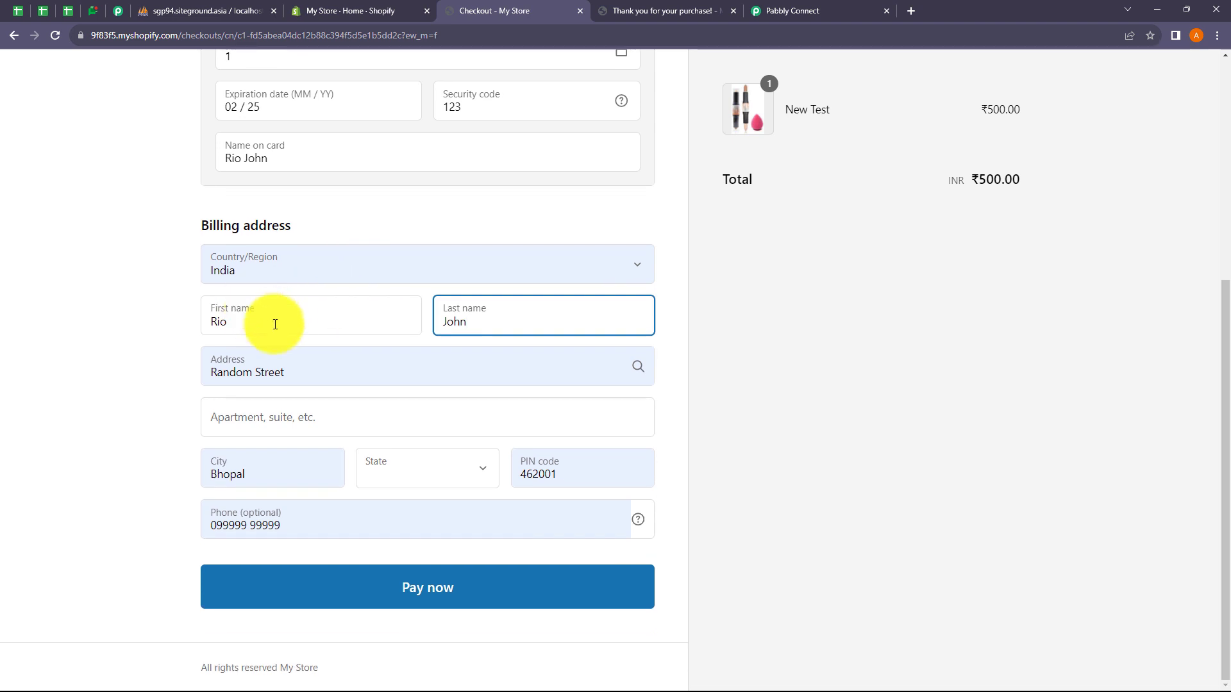
left_click(264, 419)
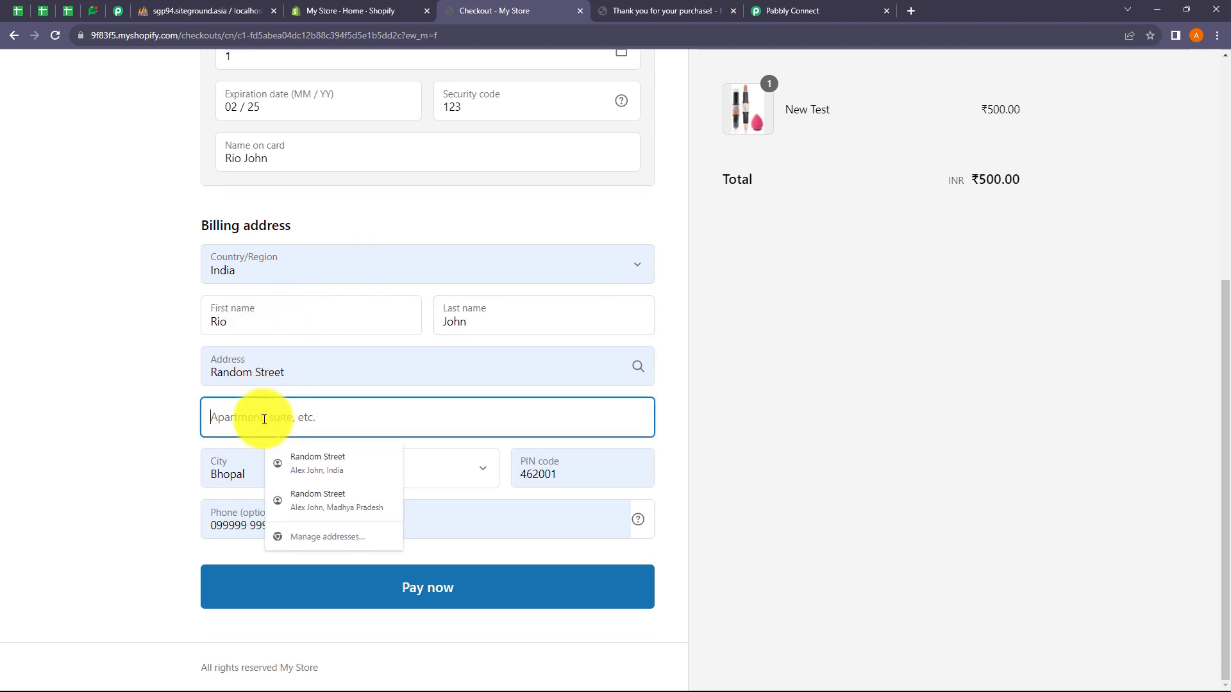
type("a")
left_click(276, 457)
left_click(397, 474)
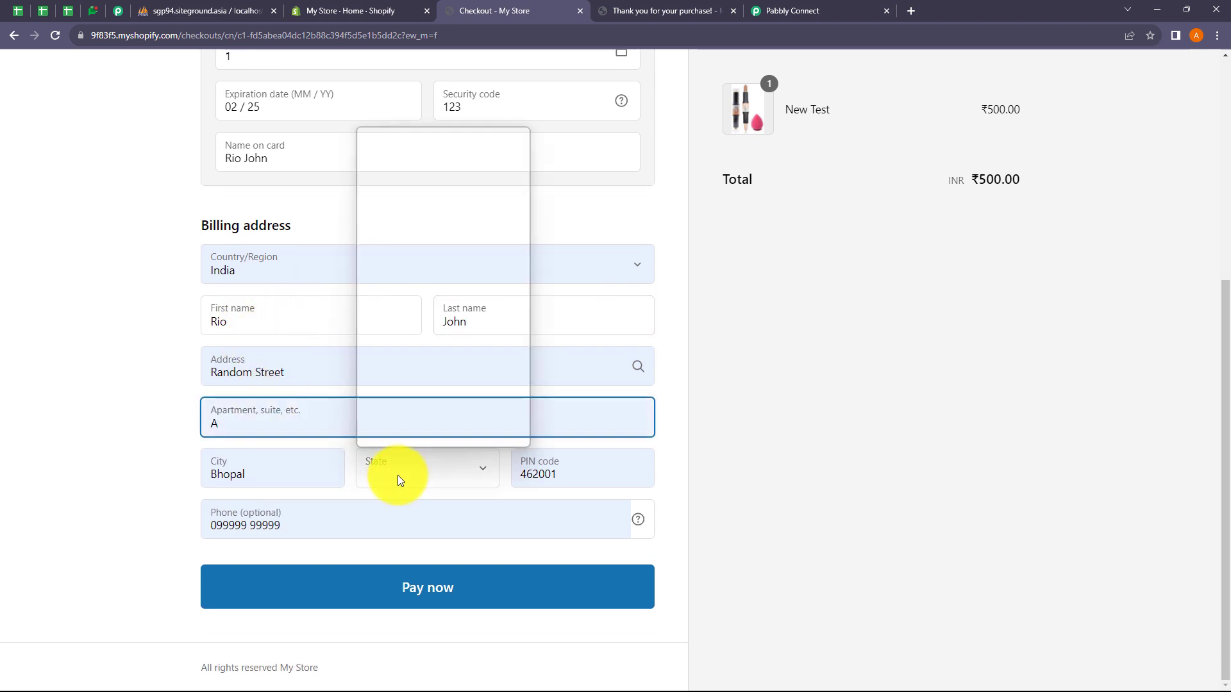
scroll(414, 233, "down", 4)
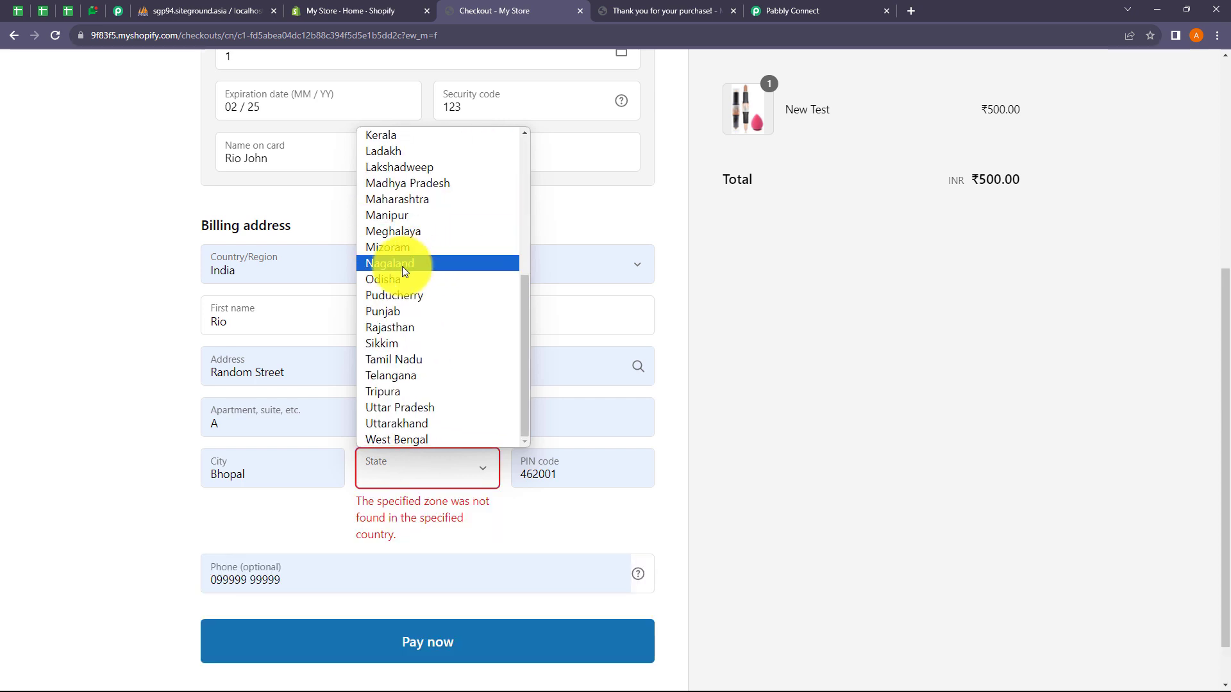
left_click(417, 195)
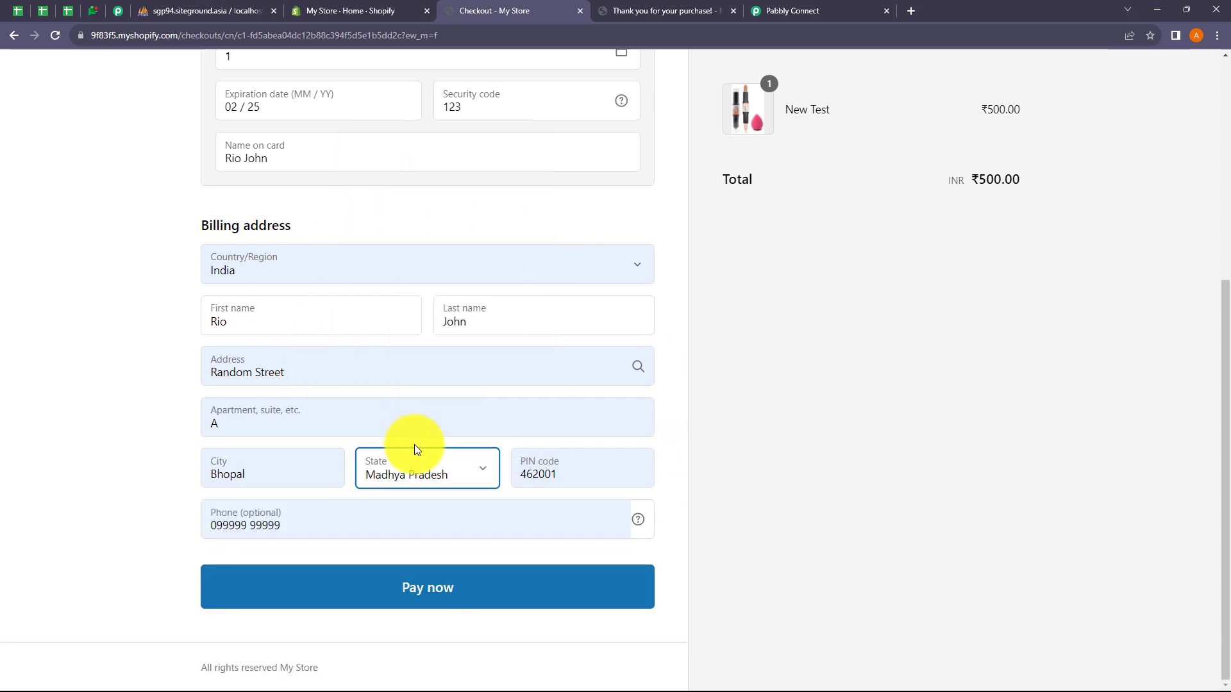
Step: Pay for the ₹500.00 New Test order, then check Pabbly Connect and phpMyAdmin
left_click(455, 590)
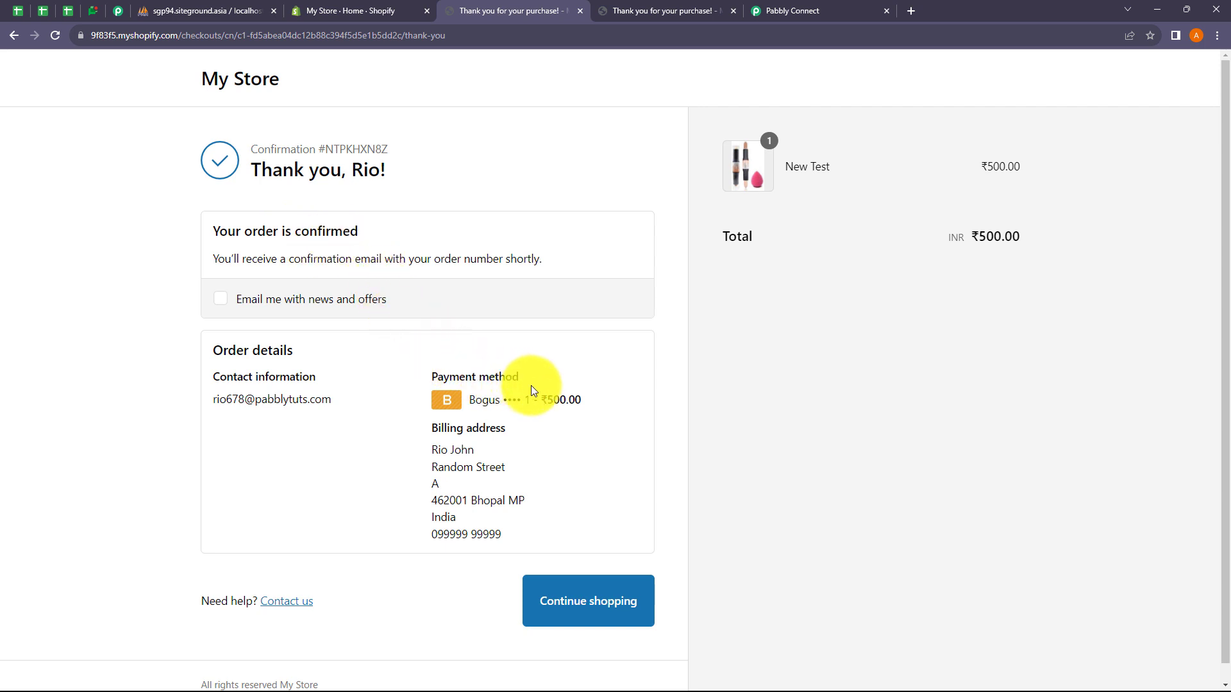
left_click(792, 13)
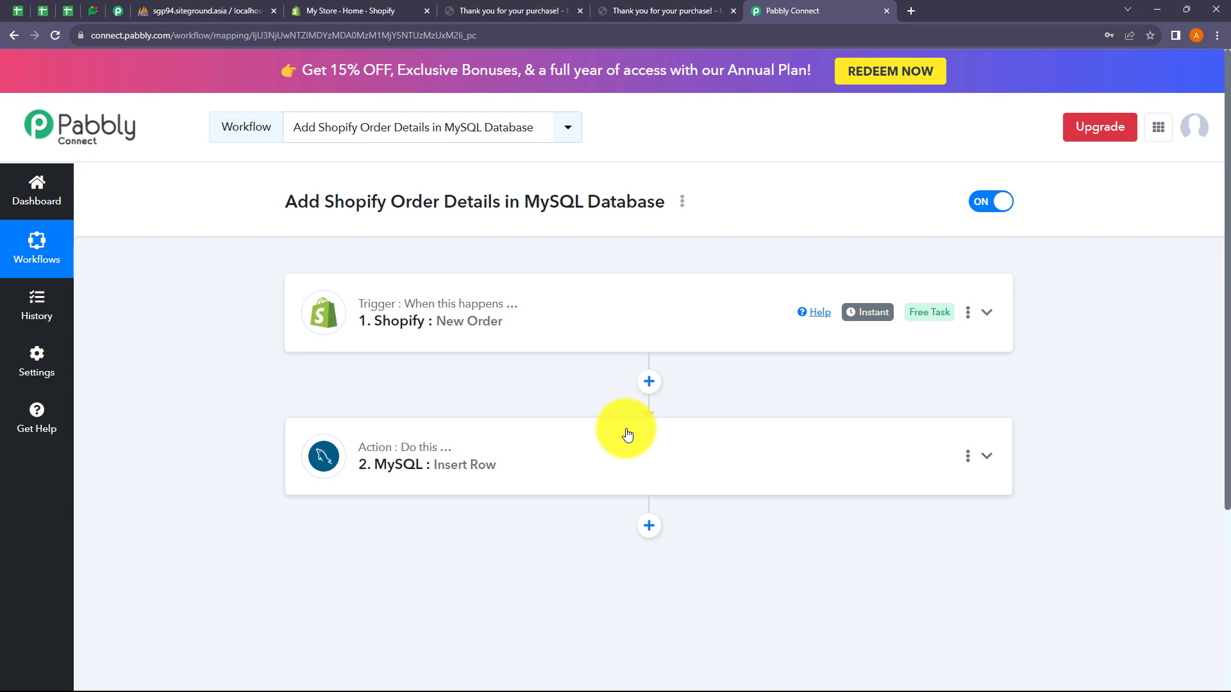
left_click(228, 16)
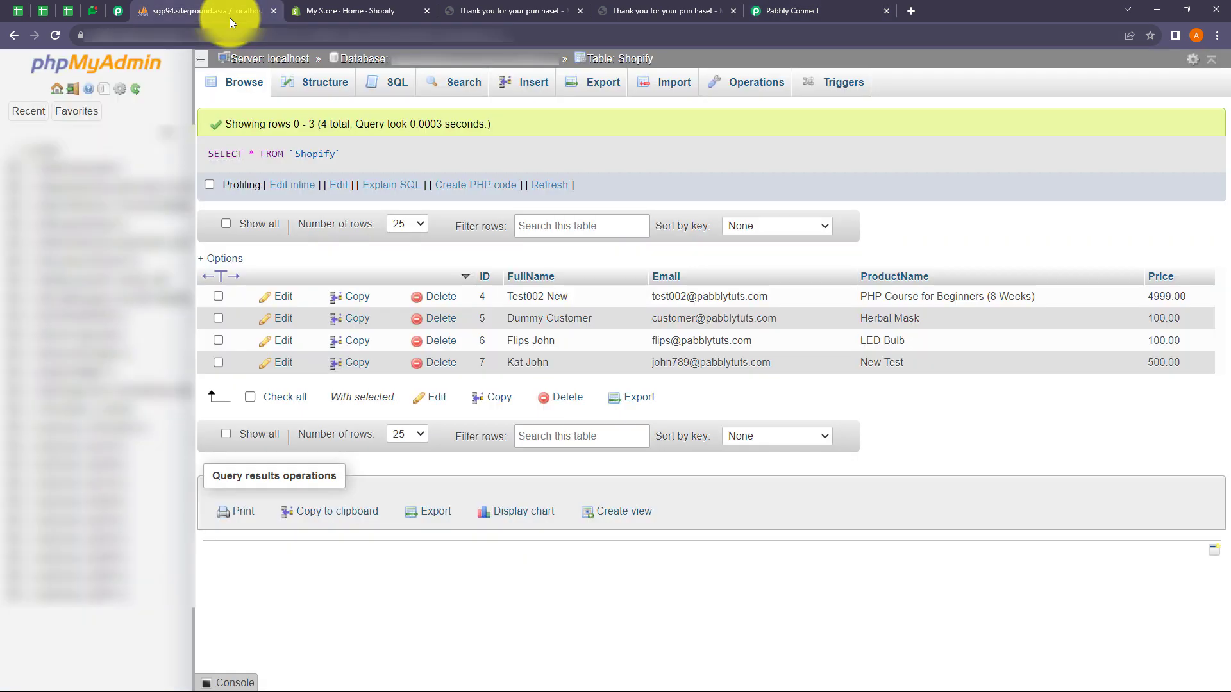
Step: Reload phpMyAdmin's Shopify table to see new row 8 (New Test, 500.00), then return to Pabbly Connect
left_click(52, 39)
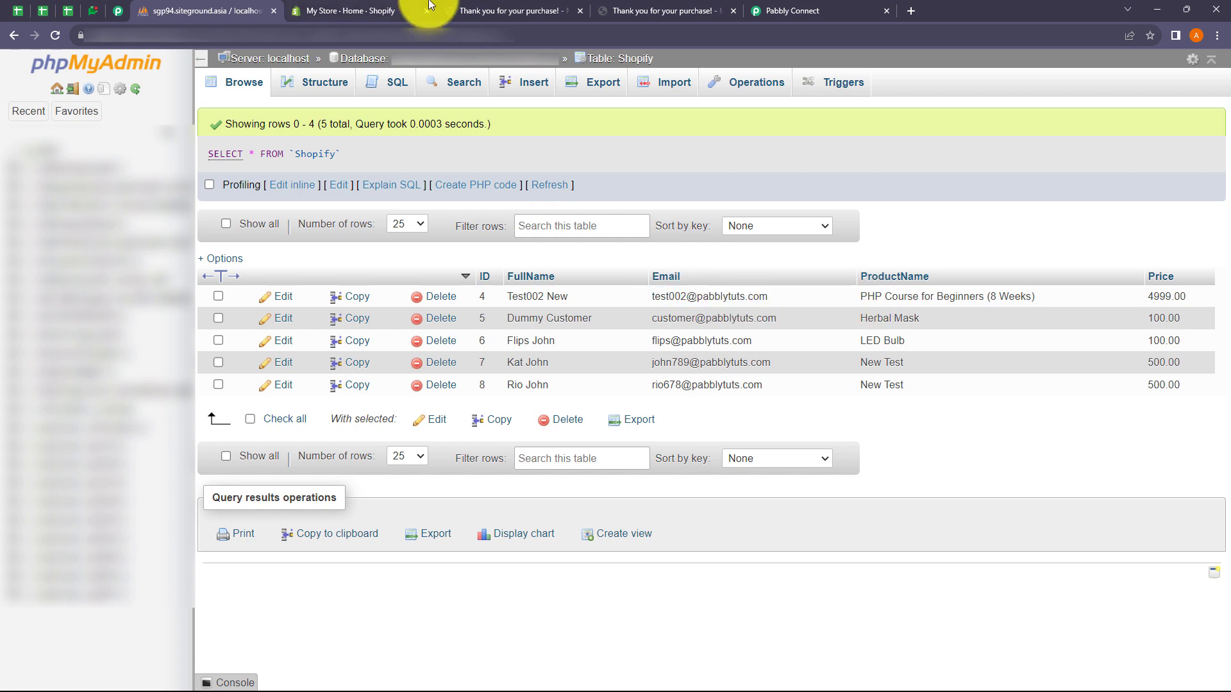
left_click(767, 11)
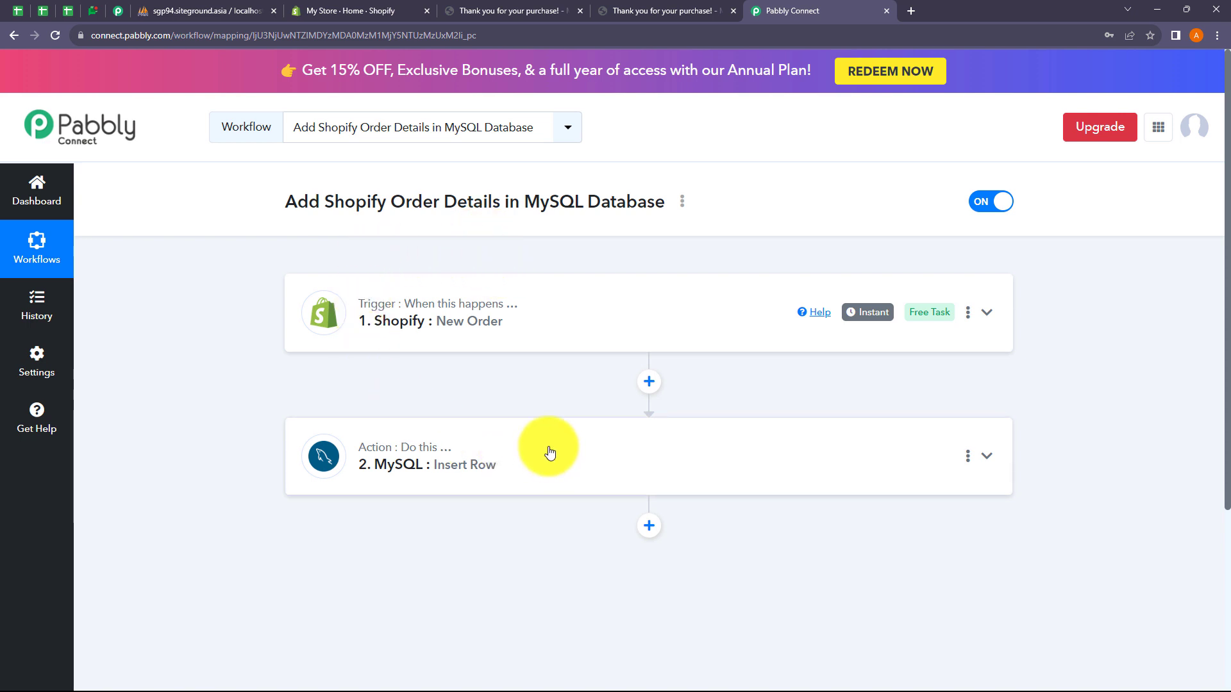
left_click(684, 206)
left_click(574, 275)
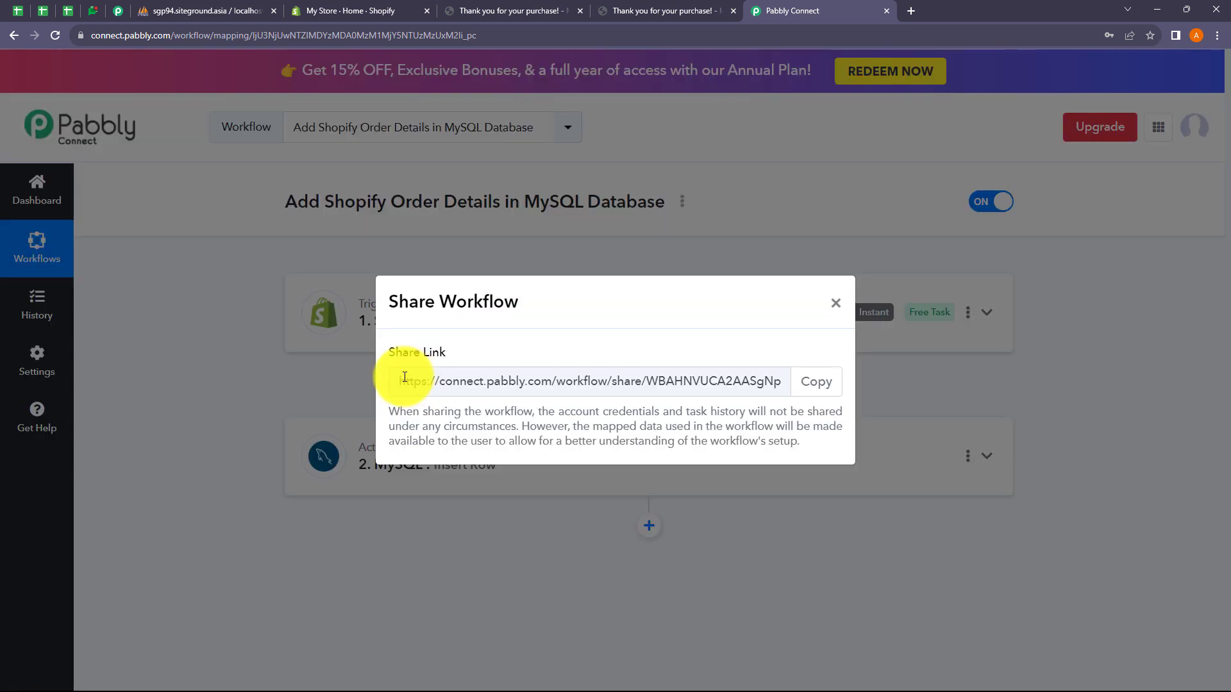
left_click_drag(406, 378, 790, 388)
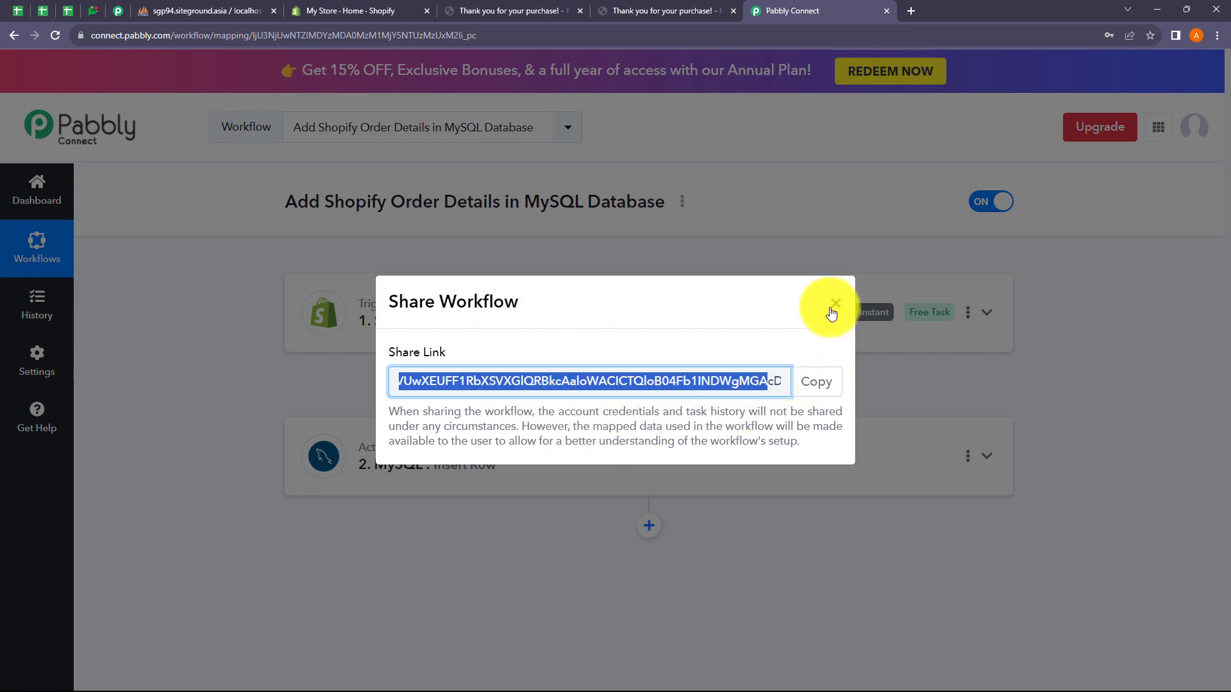
left_click(832, 310)
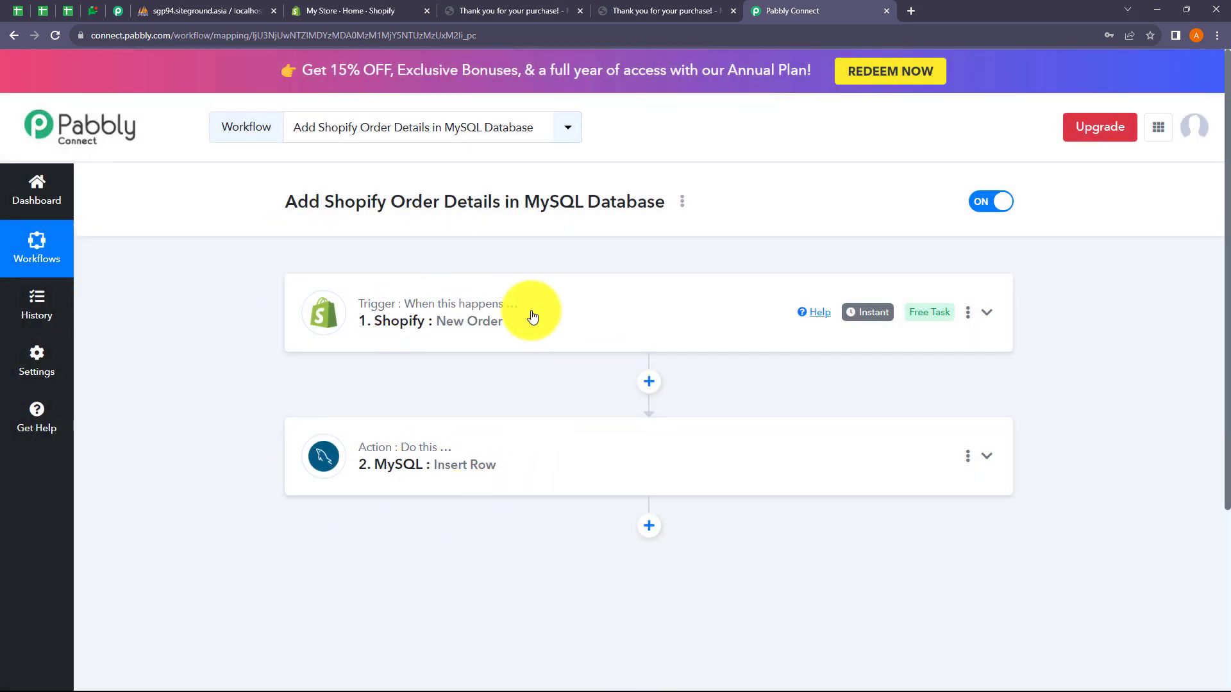